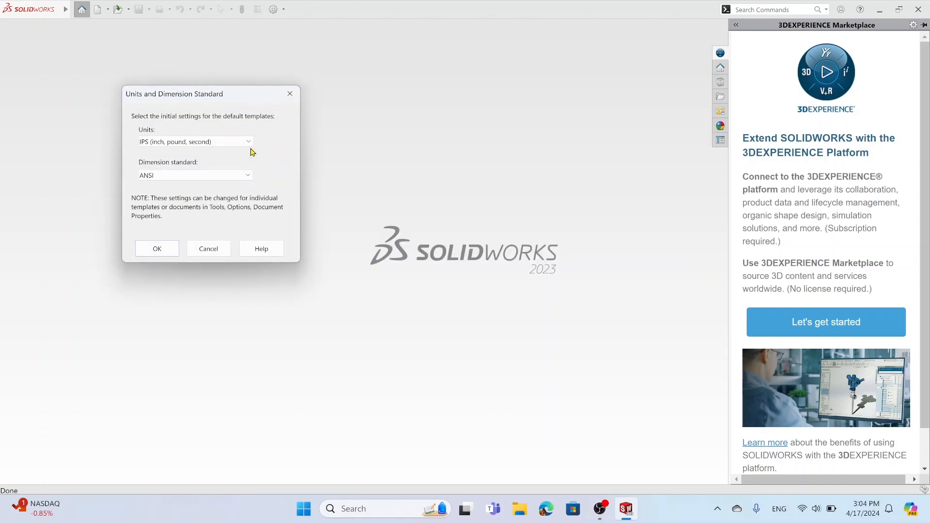
Set the default template units to MMGS (millimeter, gram, second) and the dimension standard to ISO
left_click(198, 143)
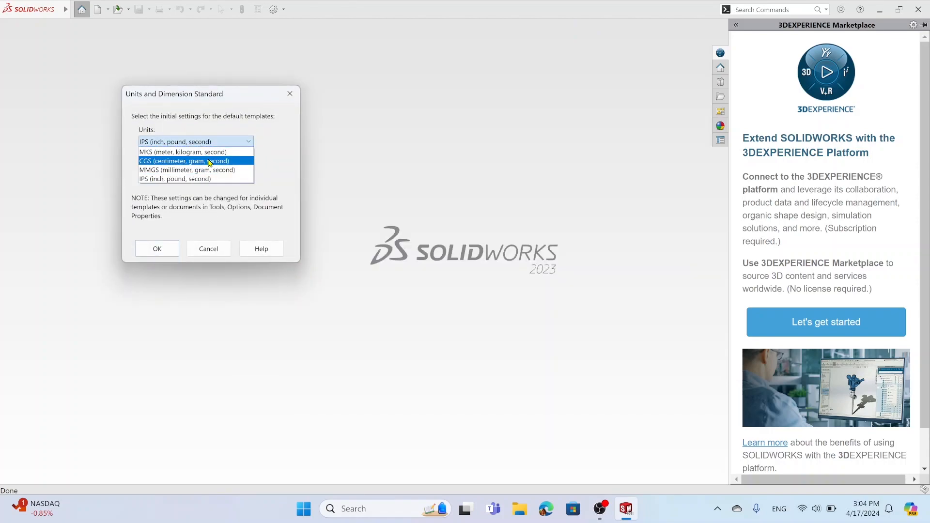
left_click(212, 171)
left_click(218, 176)
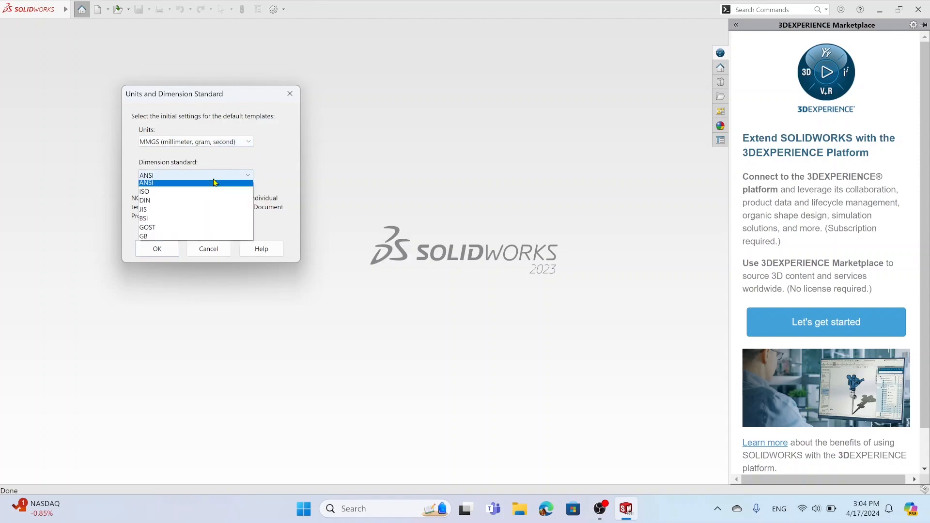
left_click(208, 194)
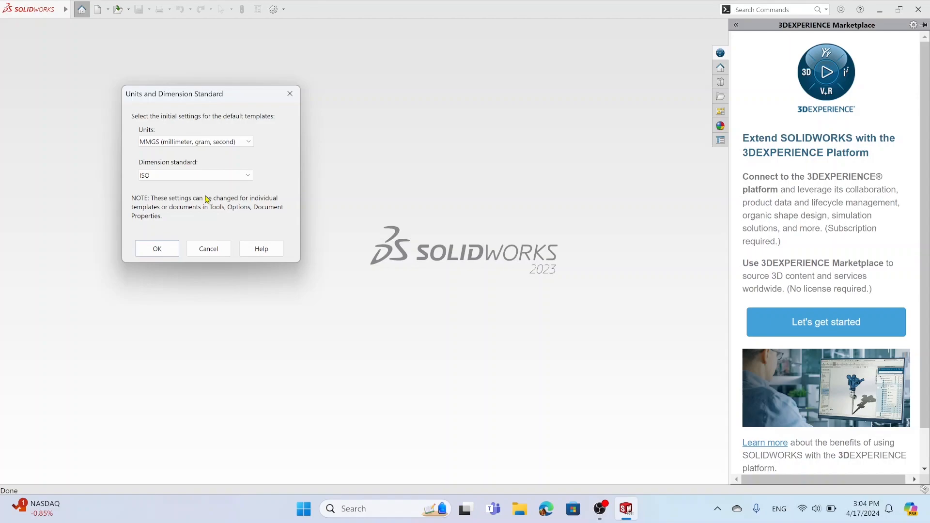
left_click(155, 249)
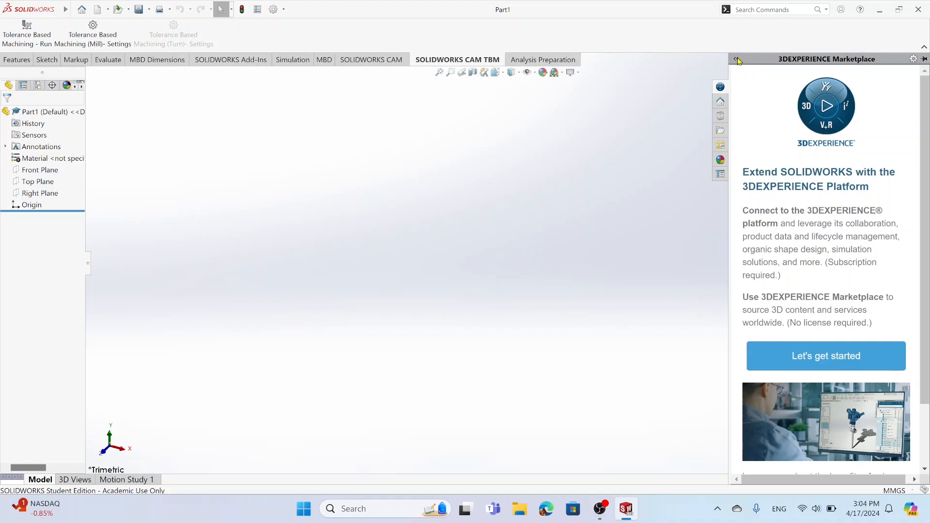
Undock the 3DEXPERIENCE Marketplace pane as a small floating window and move it clear of the modelling area
left_click(739, 60)
left_click_drag(804, 59, 810, 56)
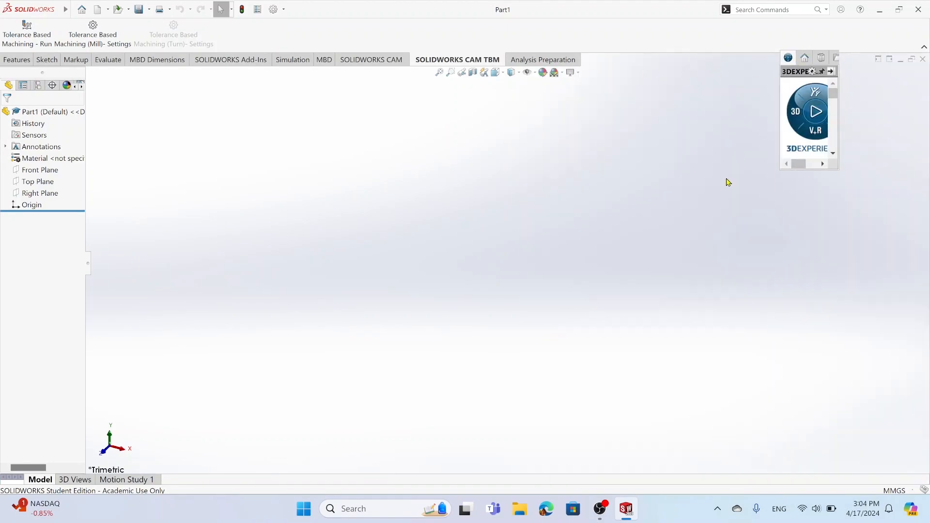
left_click_drag(797, 73, 879, 91)
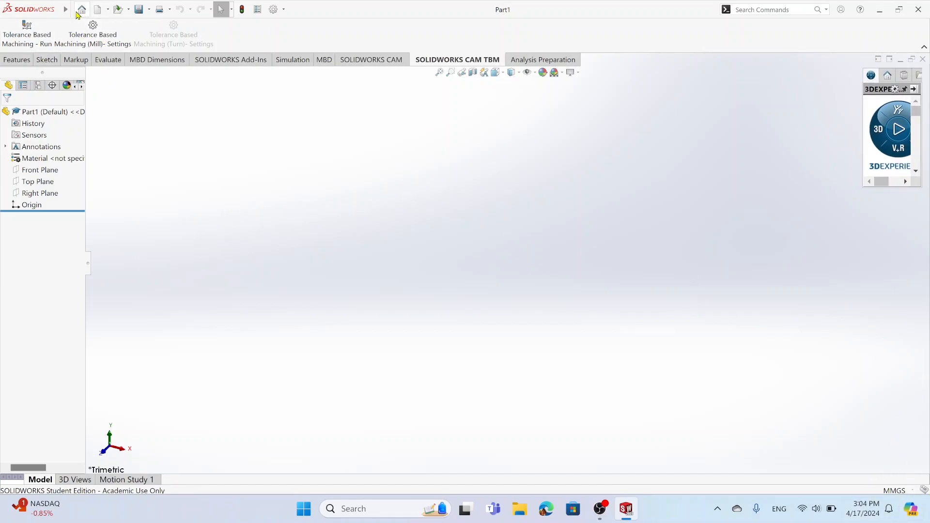
Save the new part in the Desktop folder under the file name ECE212_HW11_dimensions
left_click(74, 11)
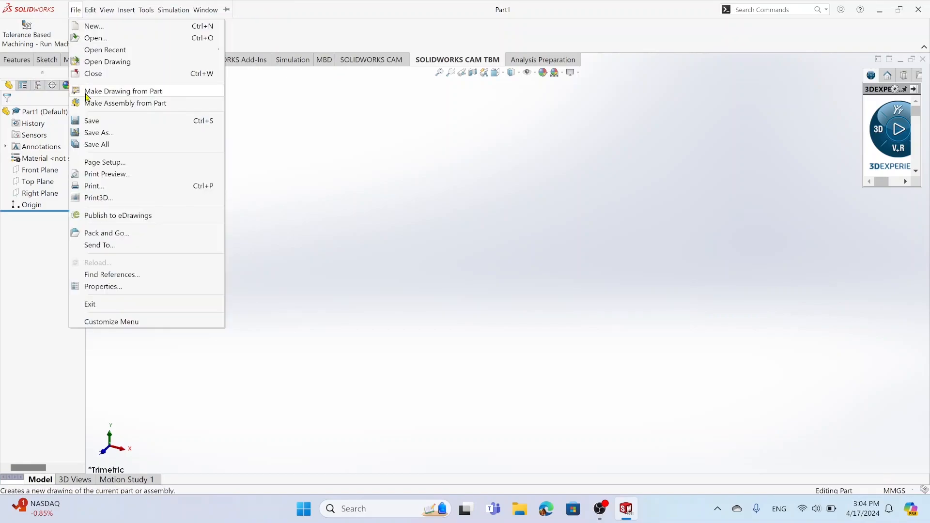
left_click(104, 133)
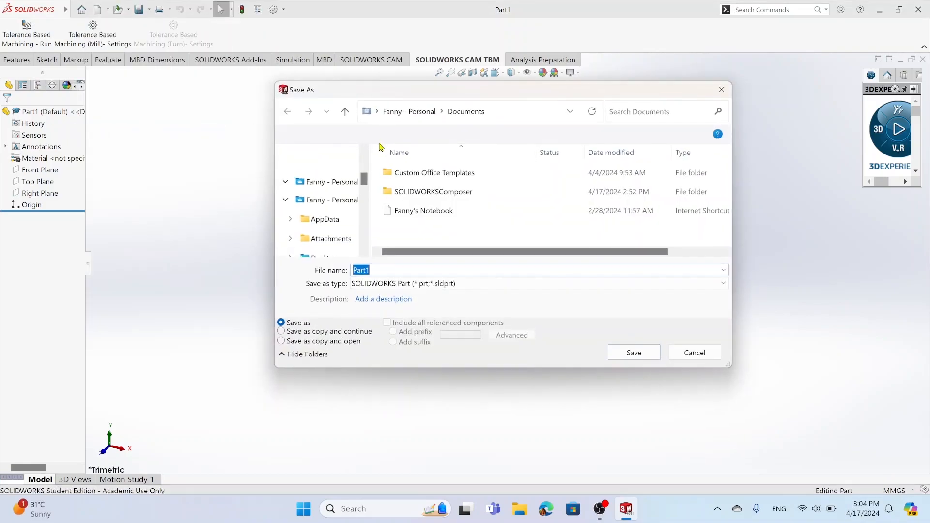
left_click(411, 111)
scroll(330, 199, "down", 5)
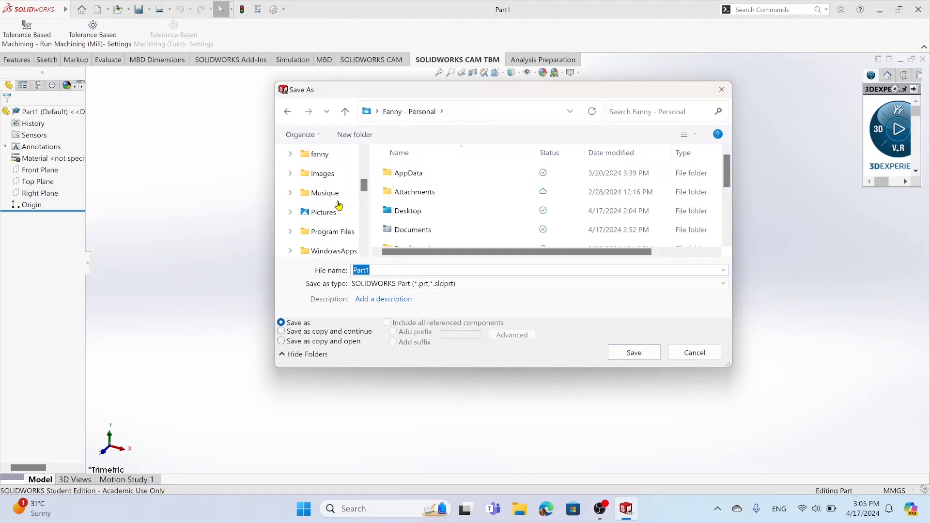
left_click(373, 222)
scroll(334, 202, "up", 5)
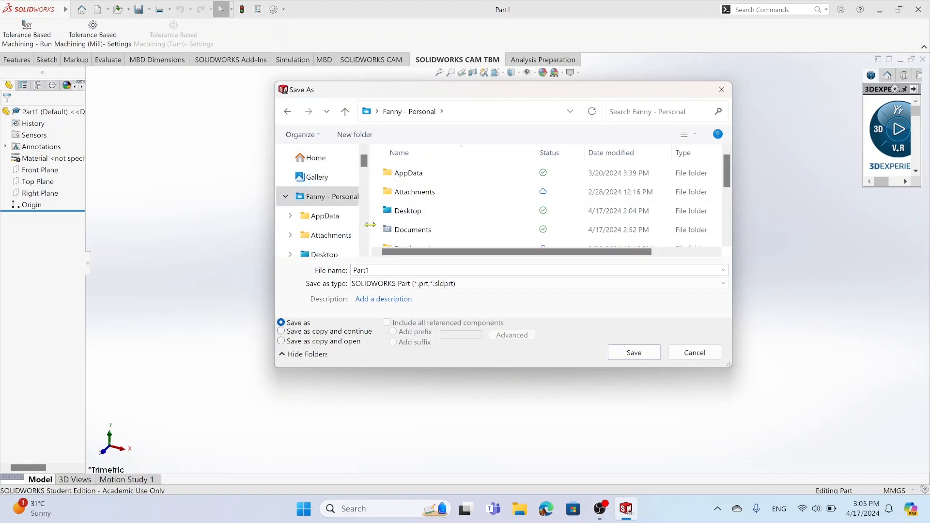
left_click(323, 252)
left_click(384, 272)
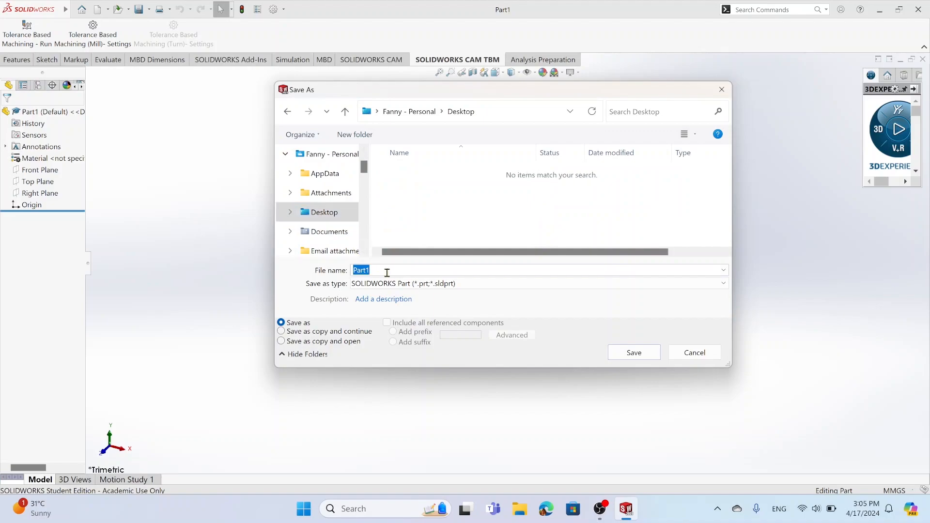
type("H")
type("ECE212")
type("_dimensions")
key("Return")
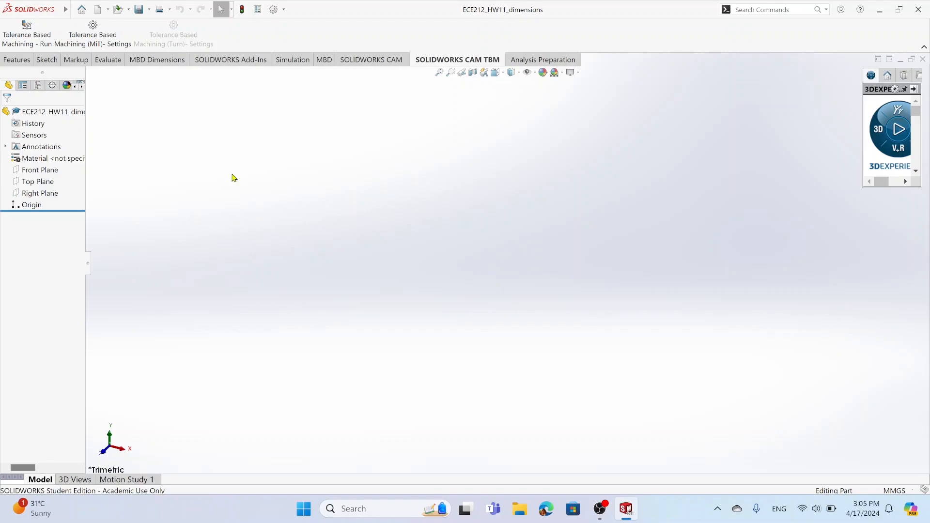
Open the part's equations manager and add a global variable a equal to 250
mouse_move(65, 10)
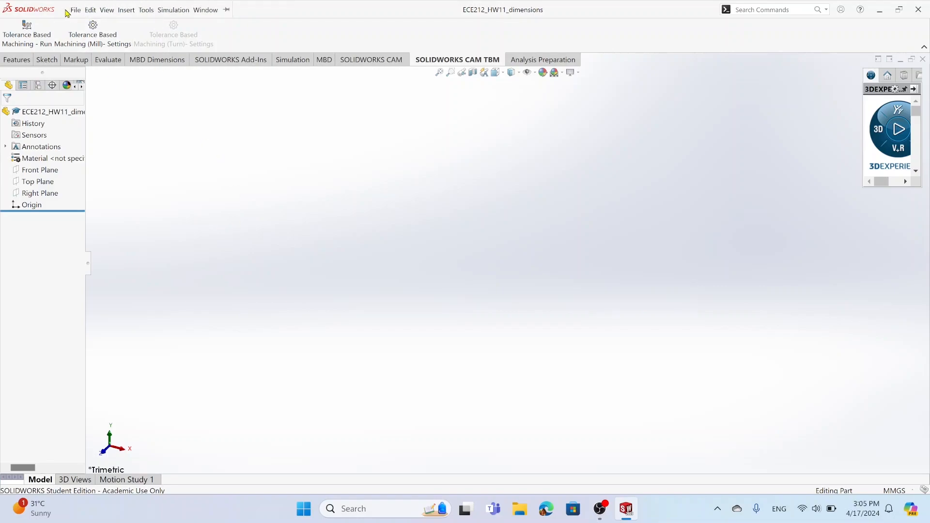
left_click(127, 10)
left_click(134, 15)
left_click(146, 10)
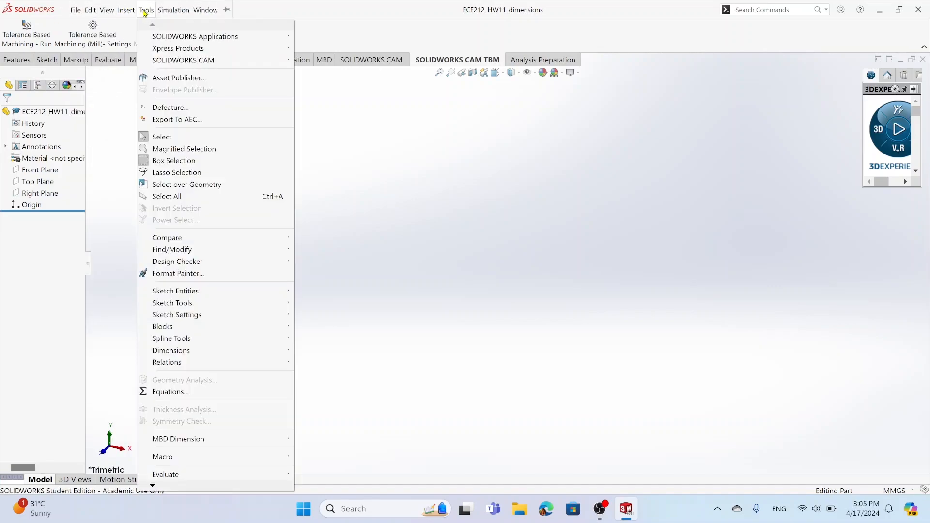
left_click(171, 392)
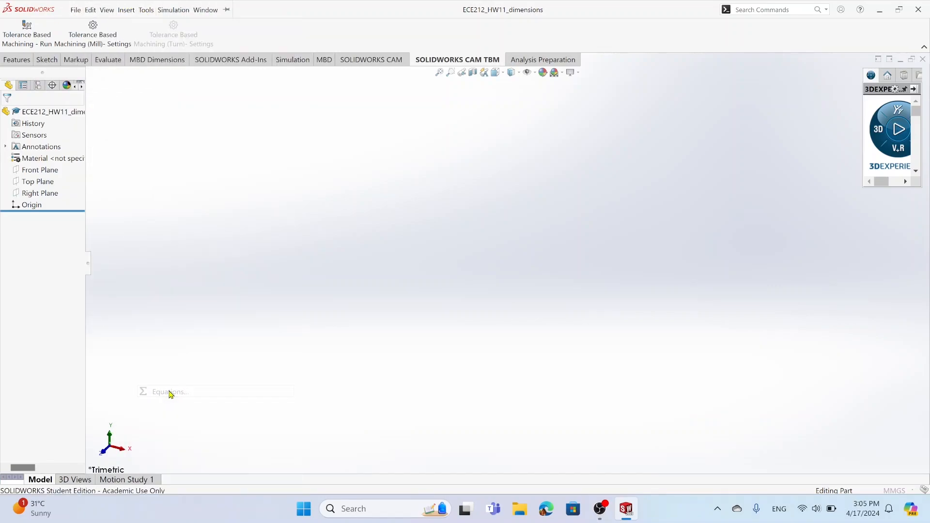
left_click(75, 77)
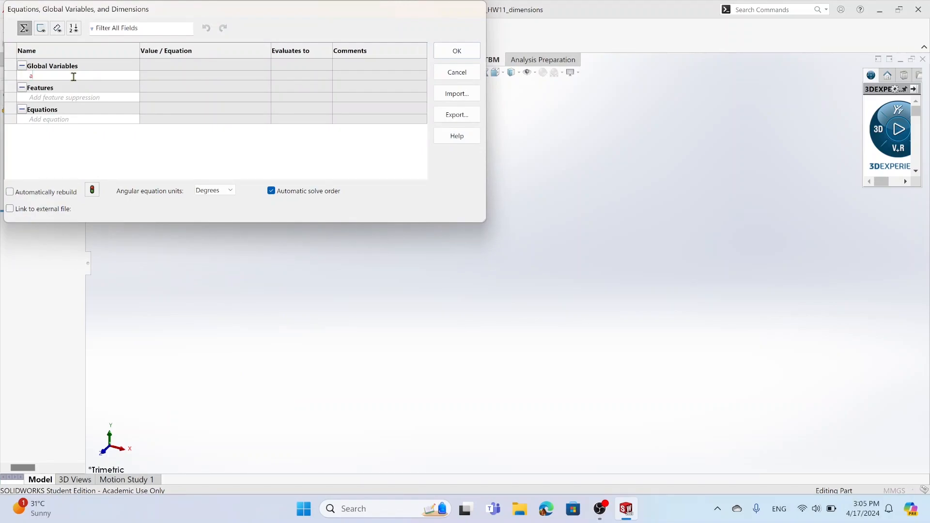
key("Tab")
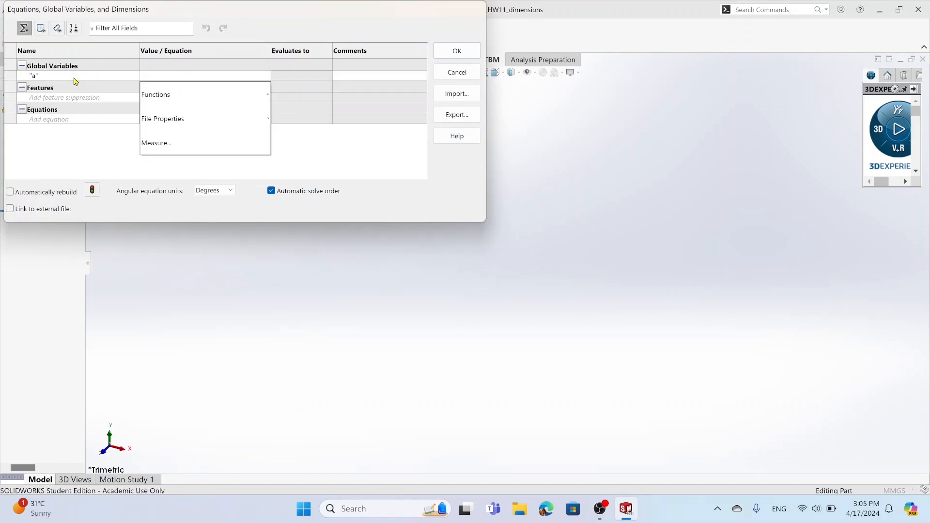
type("250")
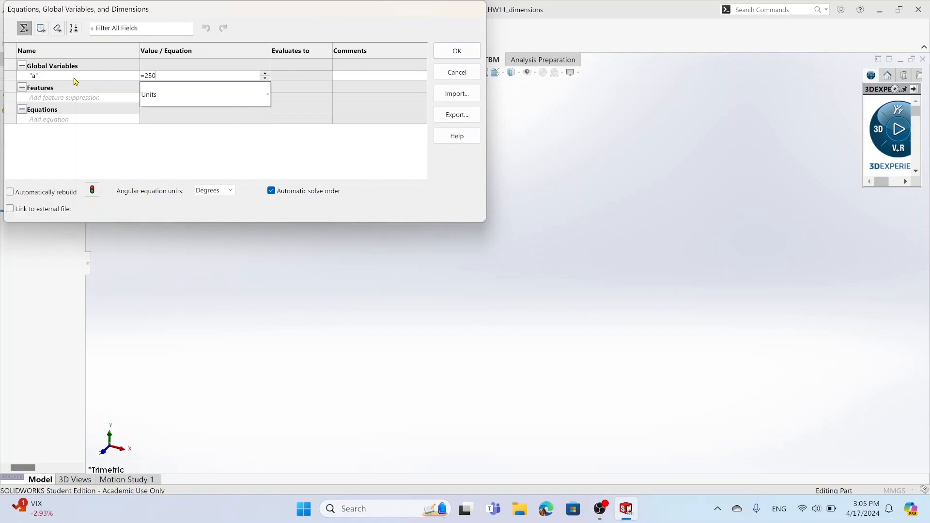
key("Return")
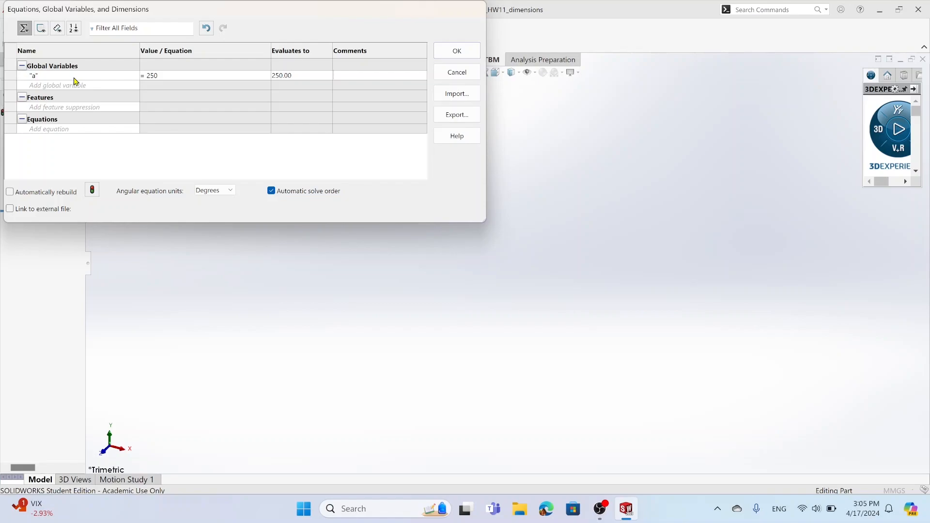
Add a global variable b equal to 300
left_click(76, 85)
type("b")
key("Tab")
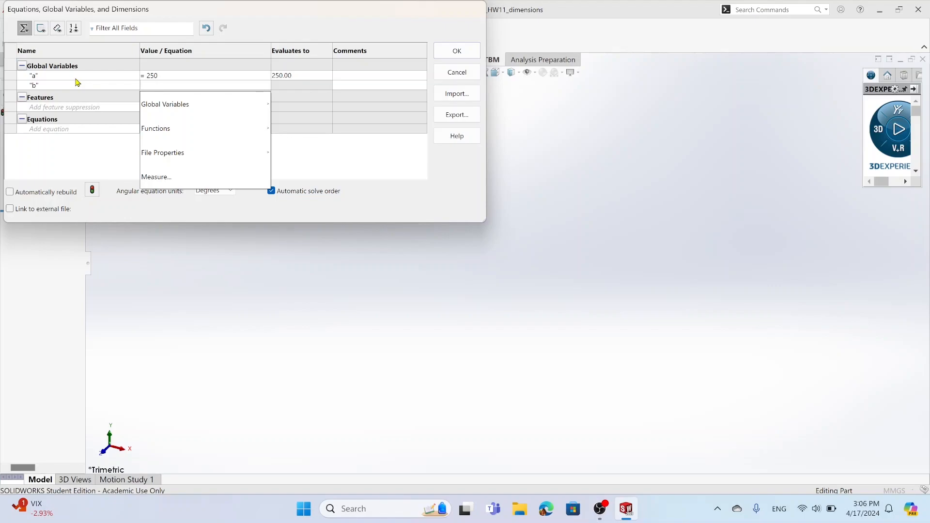
type("300")
key("Return")
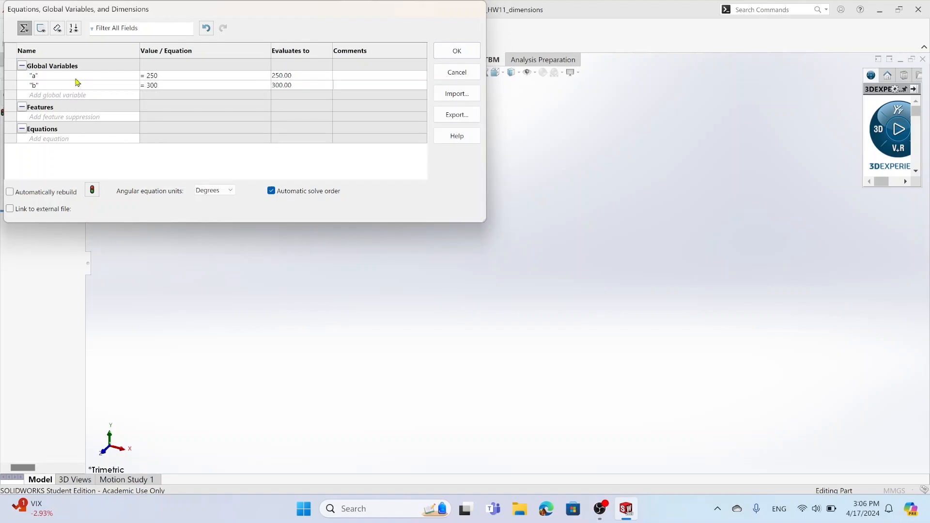
Add a global variable c equal to 400
left_click(74, 92)
type("c")
key("Tab")
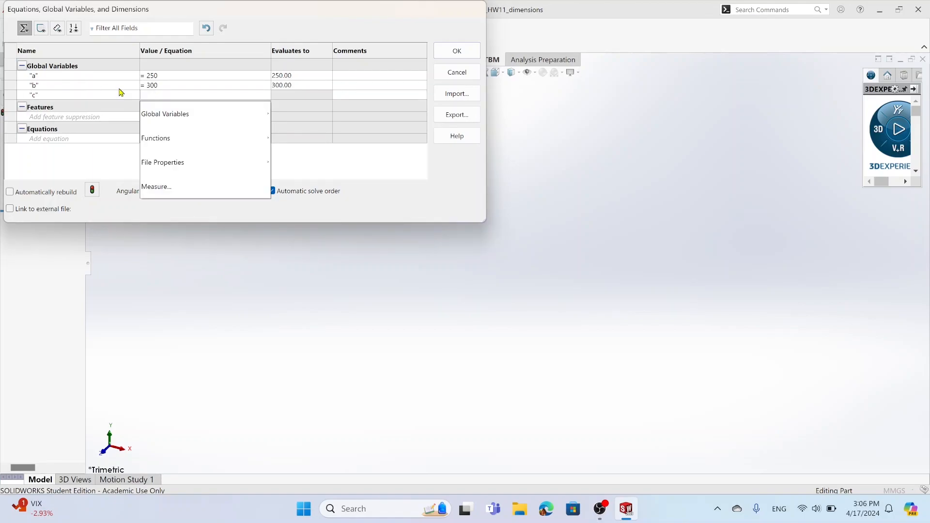
left_click(156, 110)
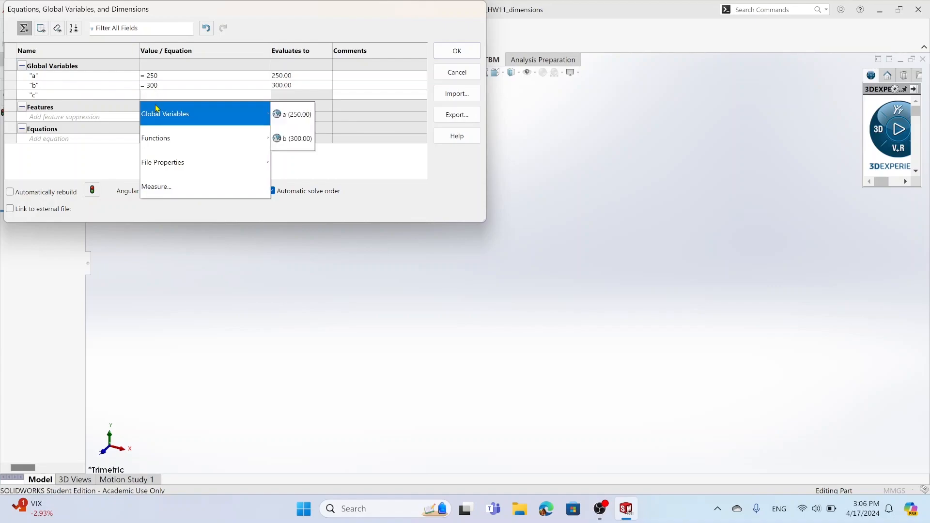
type("= 40")
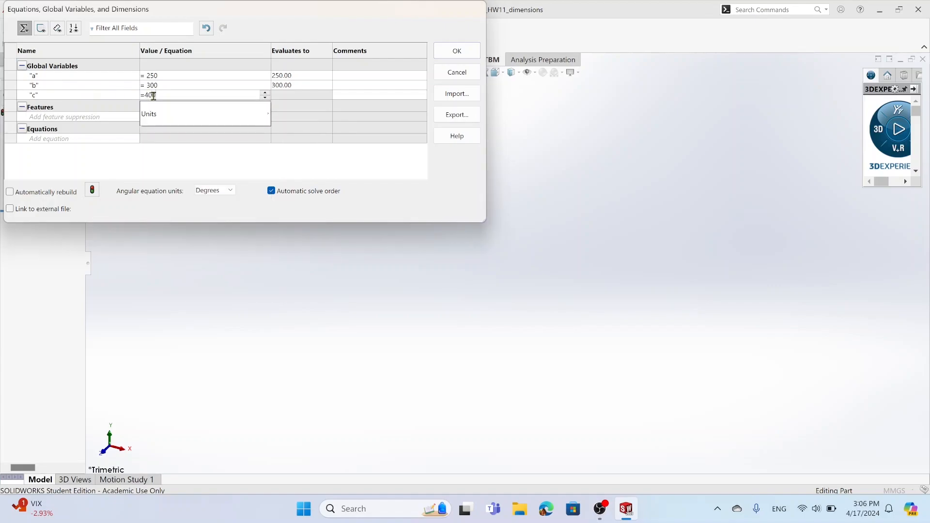
type("0")
key("Return")
Add a global variable d equal to 300, accept the equations and check the stored variables in the feature tree
left_click(106, 103)
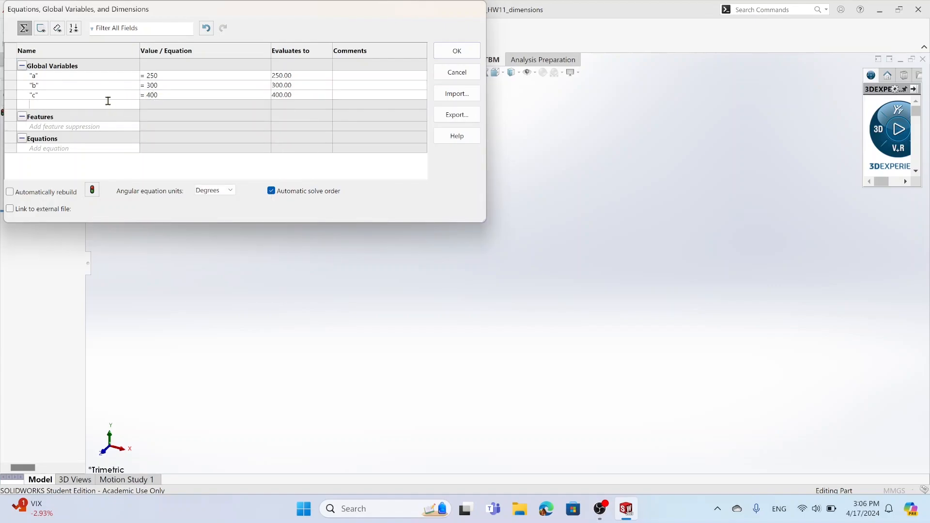
type("d")
key("Tab")
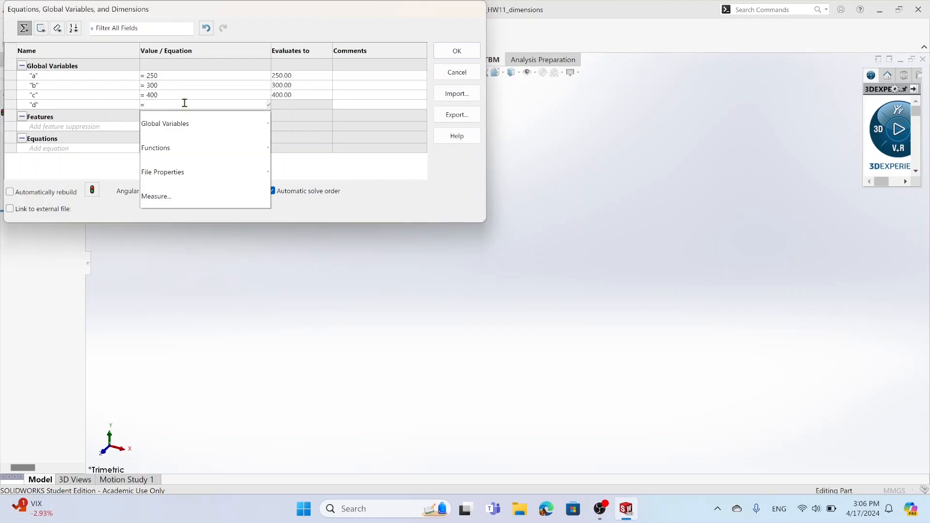
type("300")
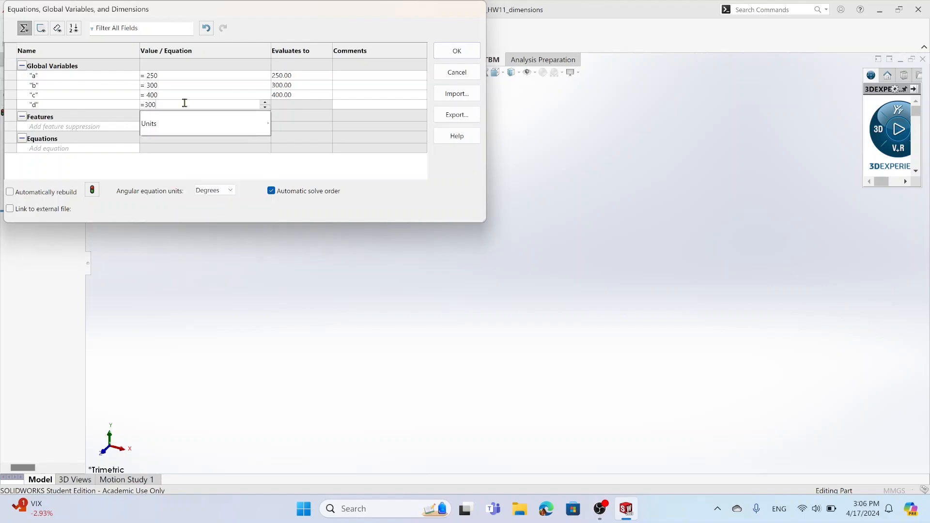
key("Return")
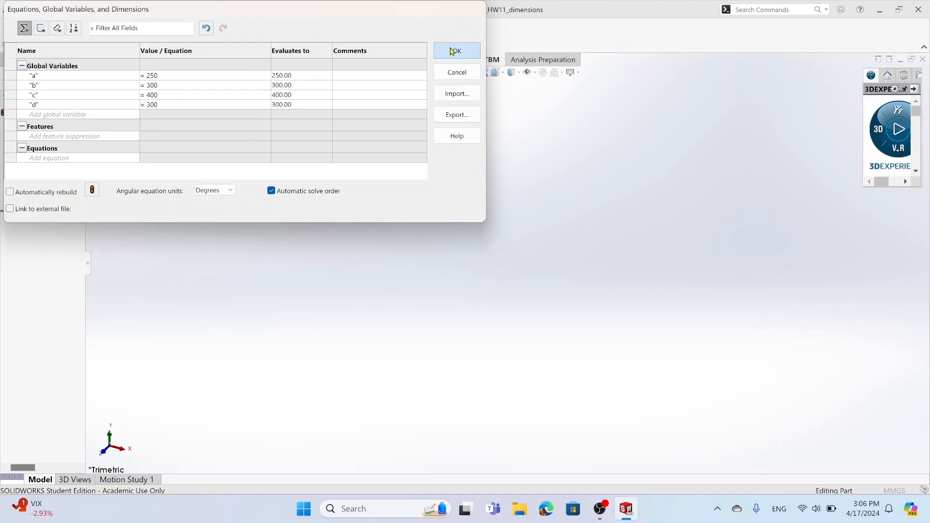
left_click(452, 51)
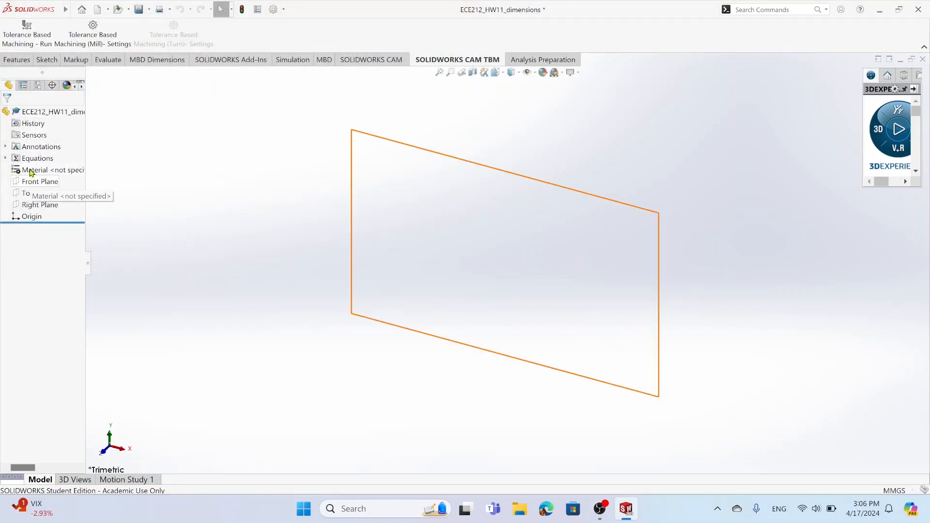
left_click(6, 159)
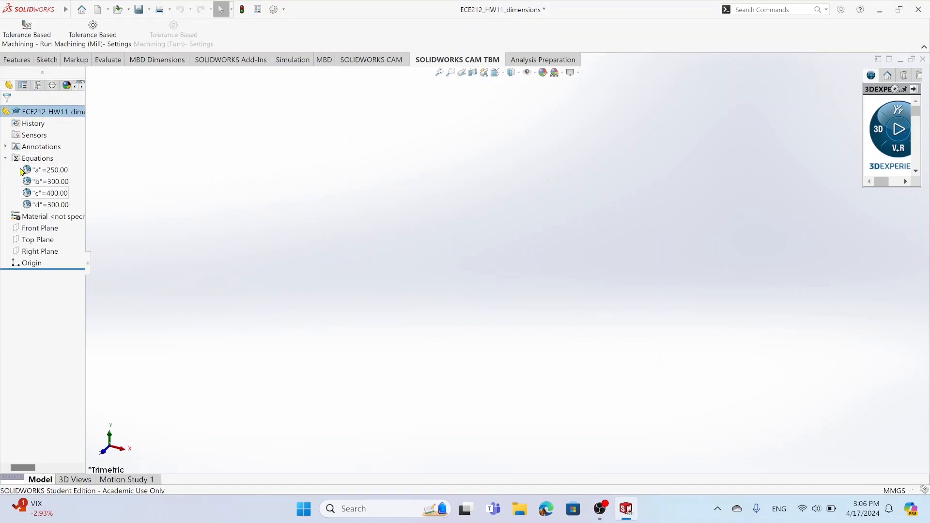
left_click(5, 159)
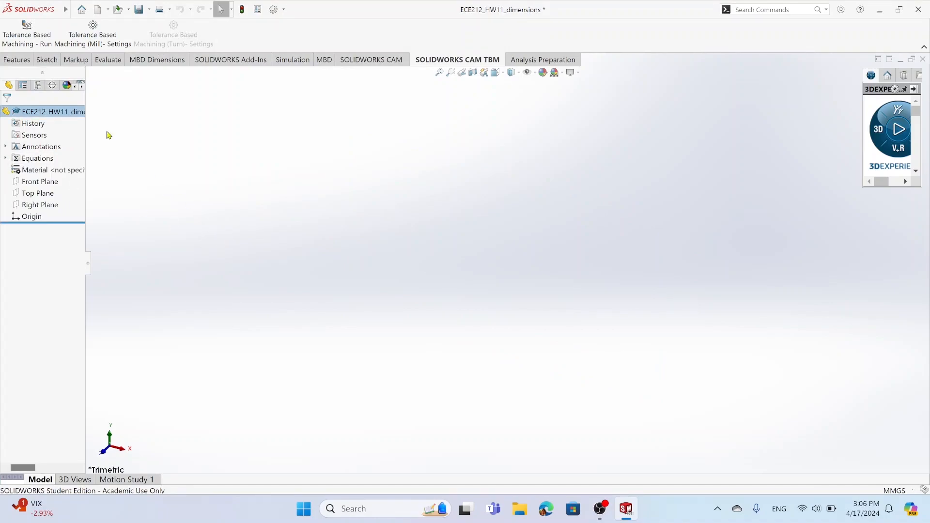
Start a sketch on the Front Plane and draw an inclined line about 90.5 mm long from the origin up and to the left
left_click(44, 61)
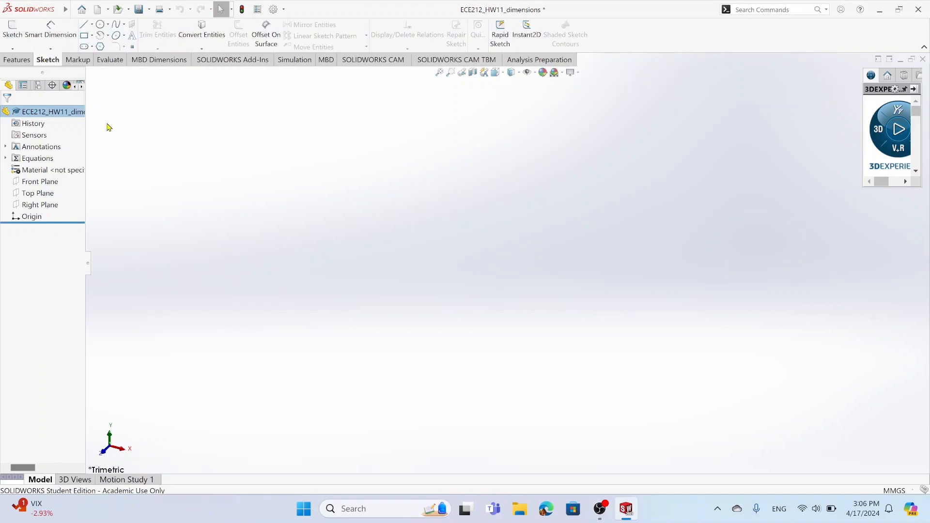
left_click(13, 31)
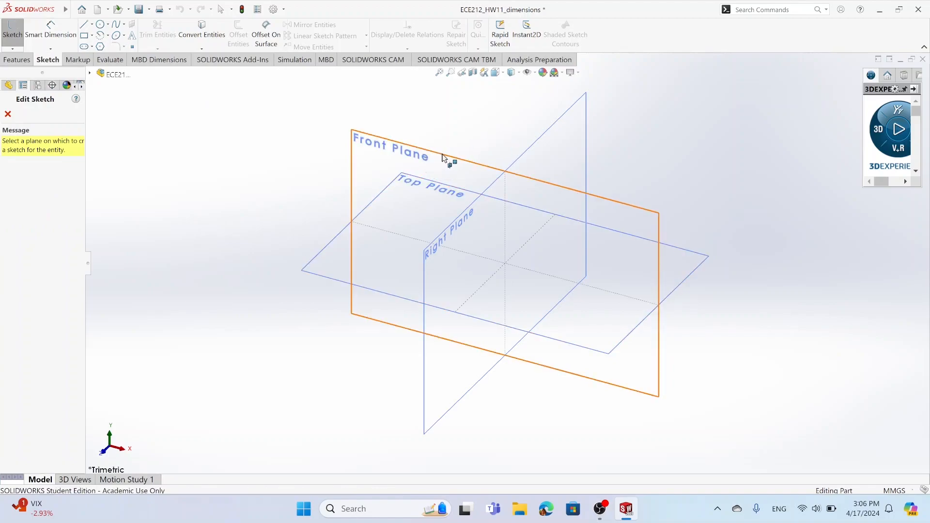
left_click(442, 157)
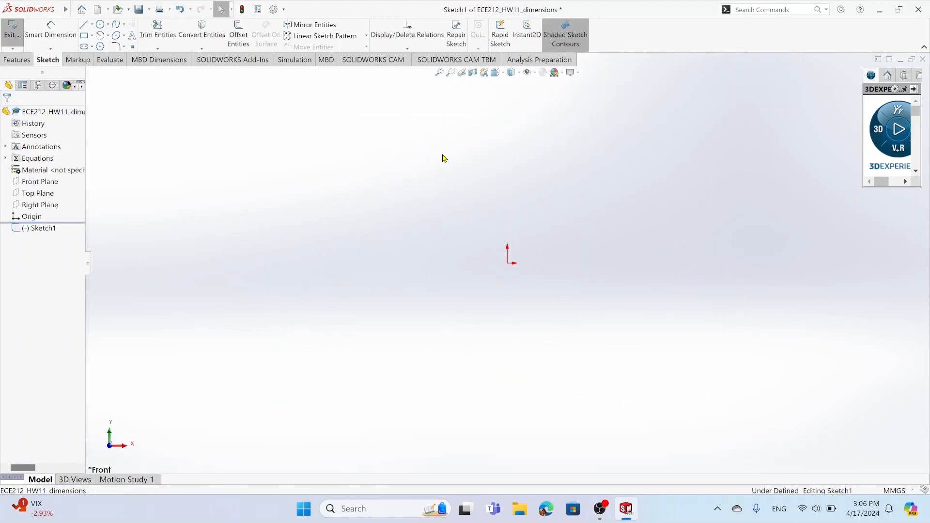
left_click(83, 24)
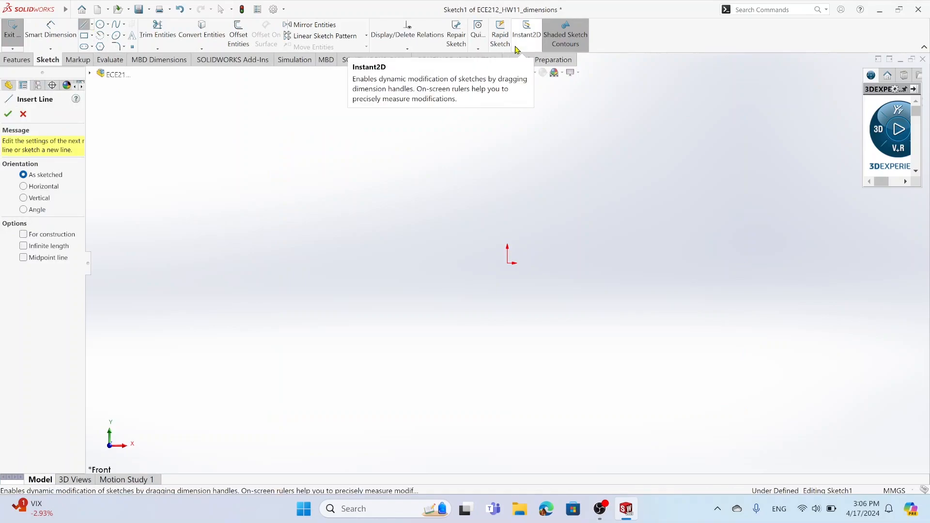
left_click(507, 263)
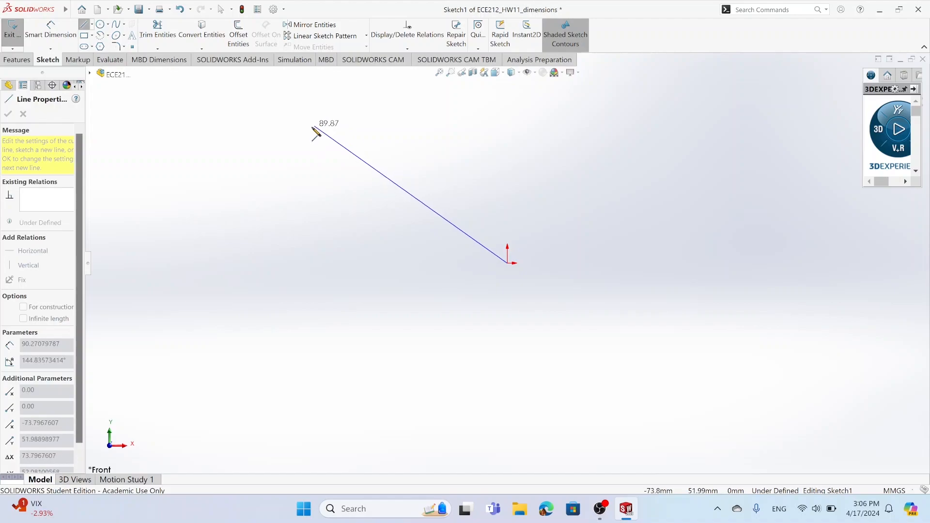
left_click(312, 130)
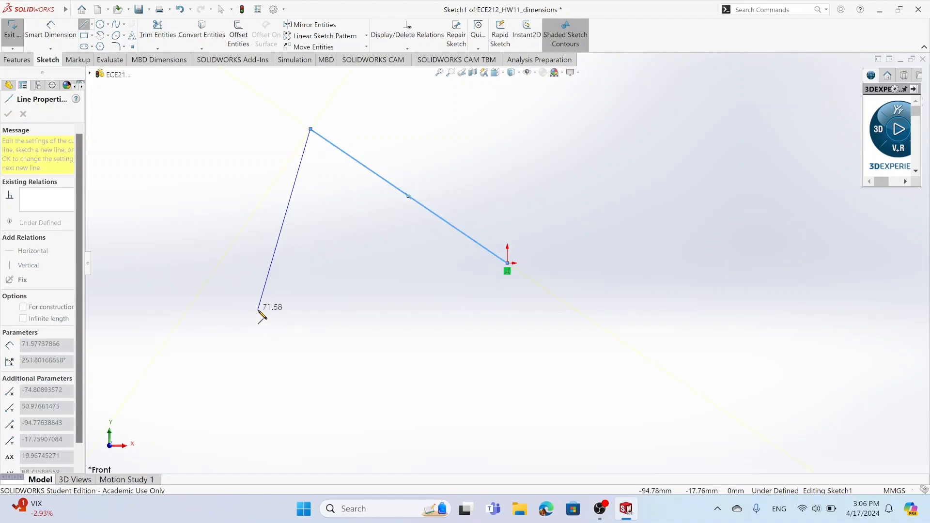
scroll(290, 293, "up", 2)
key("Escape")
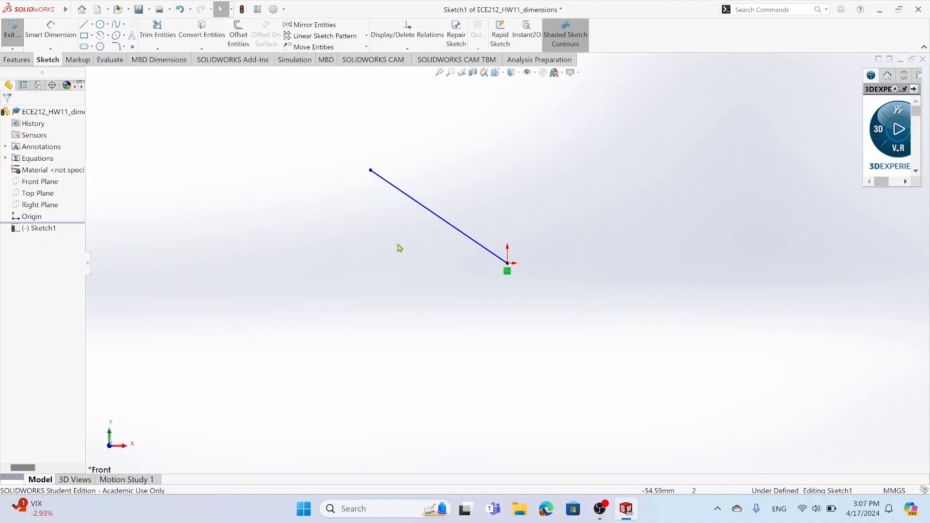
Dimension the inclined line's length with the equation "a"+"b" built from the global variables
left_click(50, 29)
left_click(439, 218)
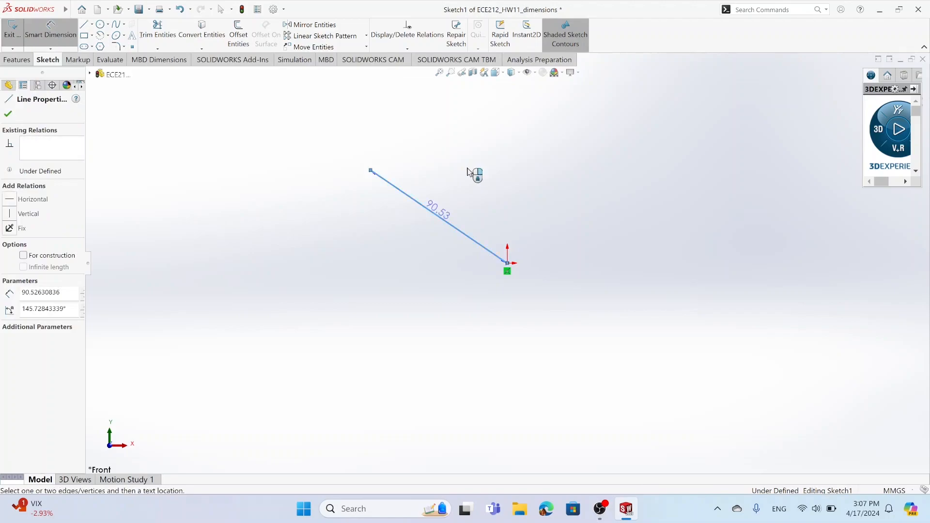
left_click(476, 181)
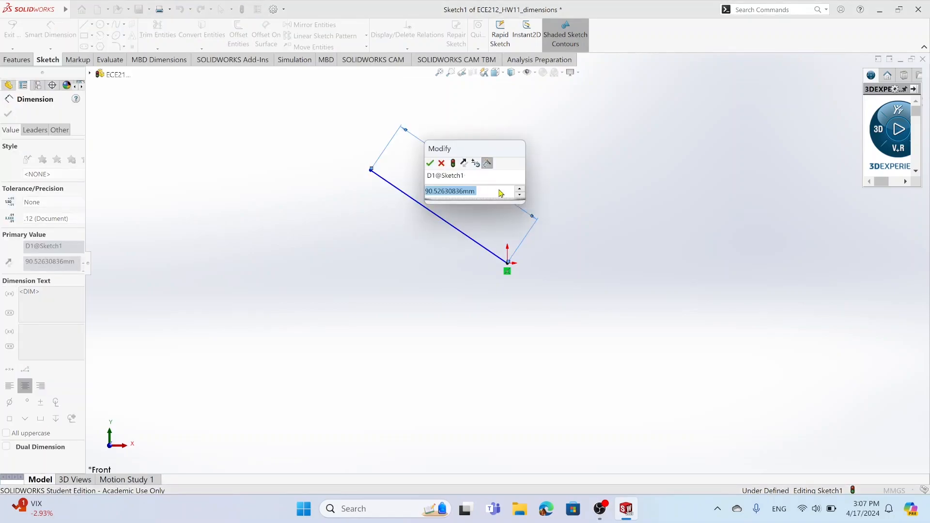
type("=")
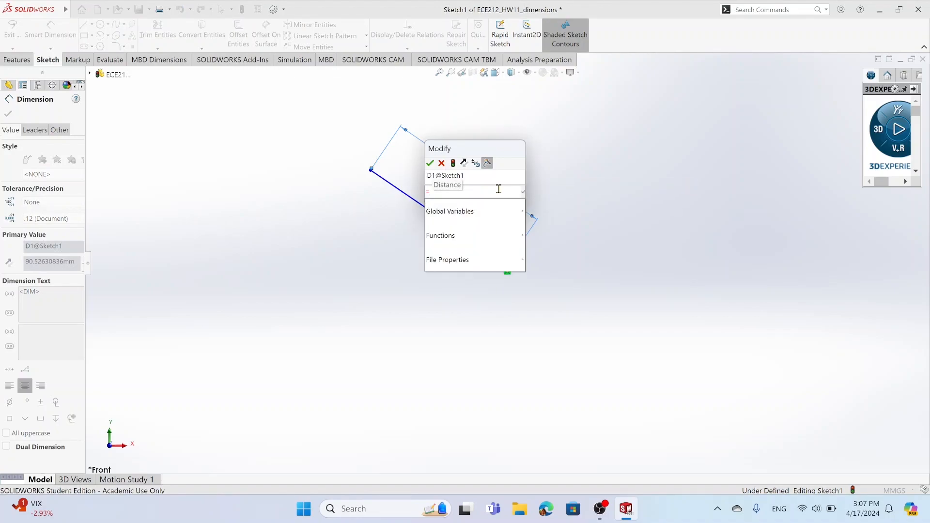
mouse_move(494, 214)
left_click(547, 209)
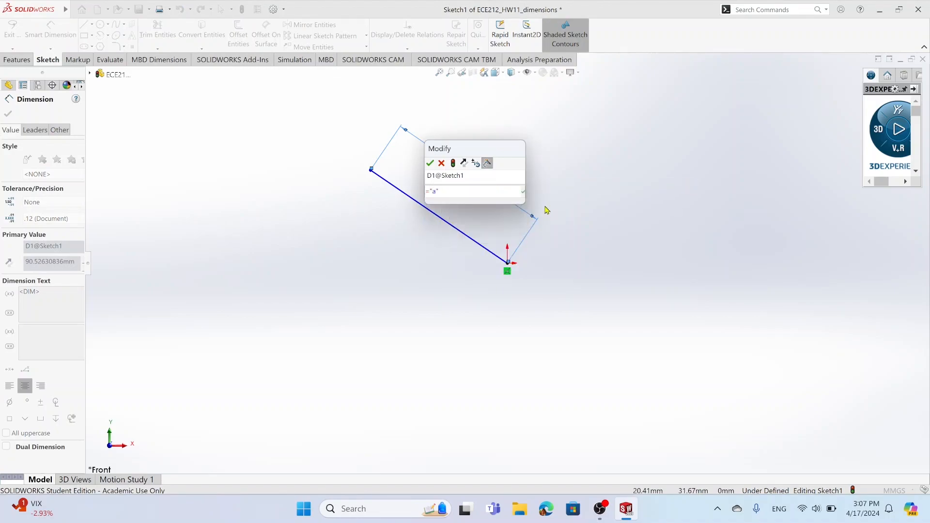
type("+")
mouse_move(494, 213)
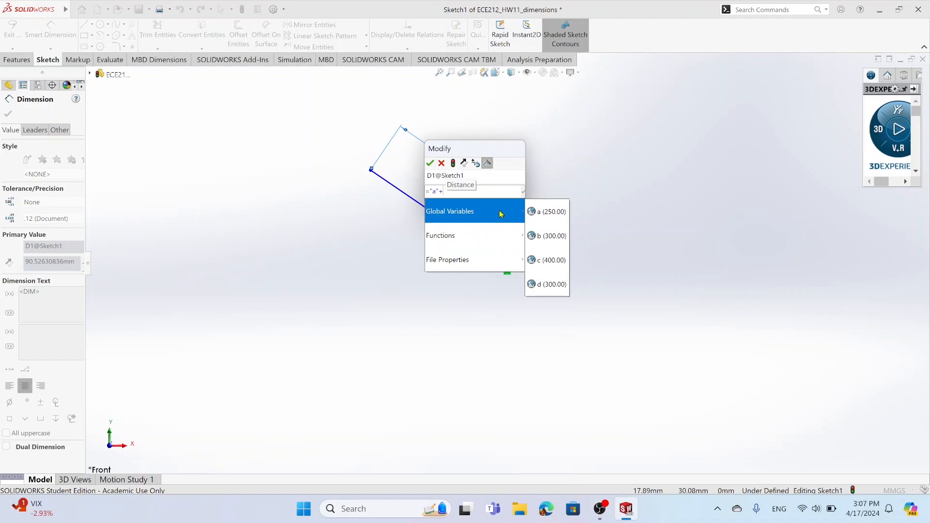
left_click(562, 237)
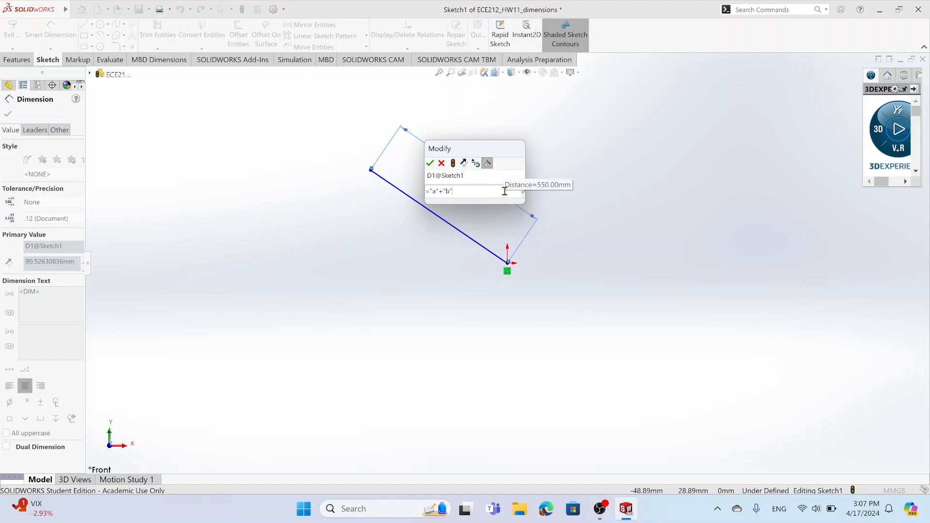
left_click(431, 164)
scroll(436, 204, "down", 3)
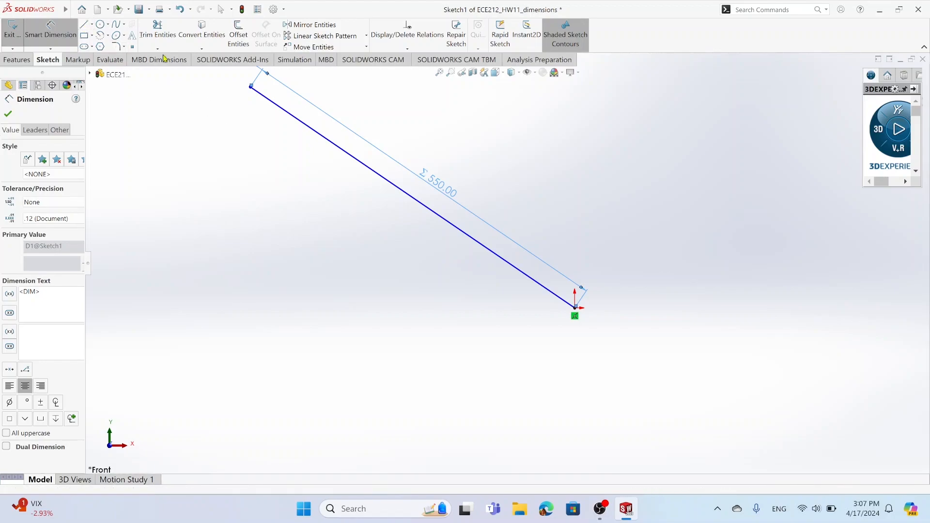
Draw a horizontal centerline about 85 mm left from the origin and a vertical centerline about 58 mm up to the inclined line
left_click(92, 25)
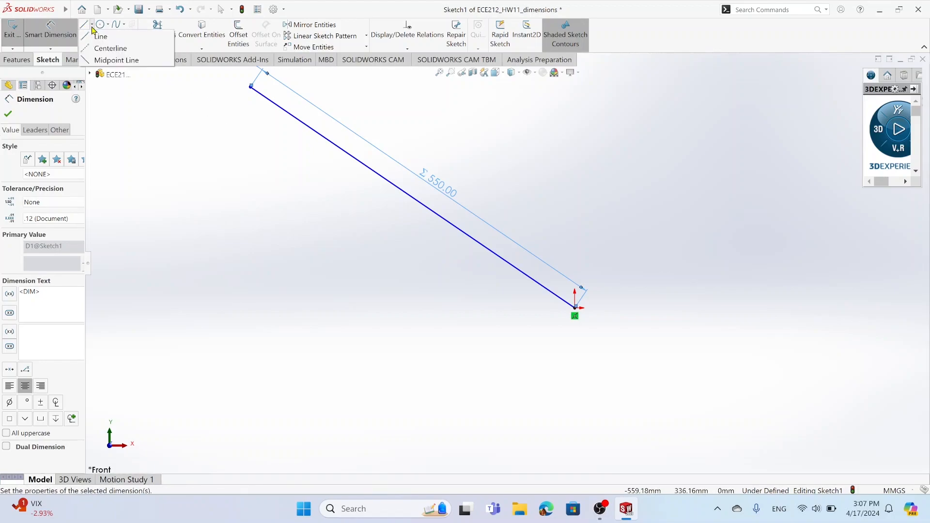
left_click(106, 49)
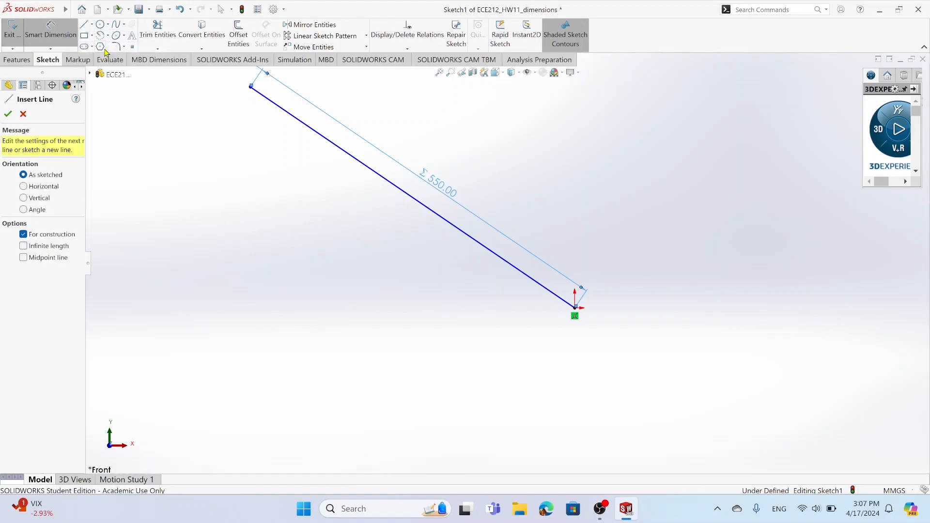
left_click(92, 25)
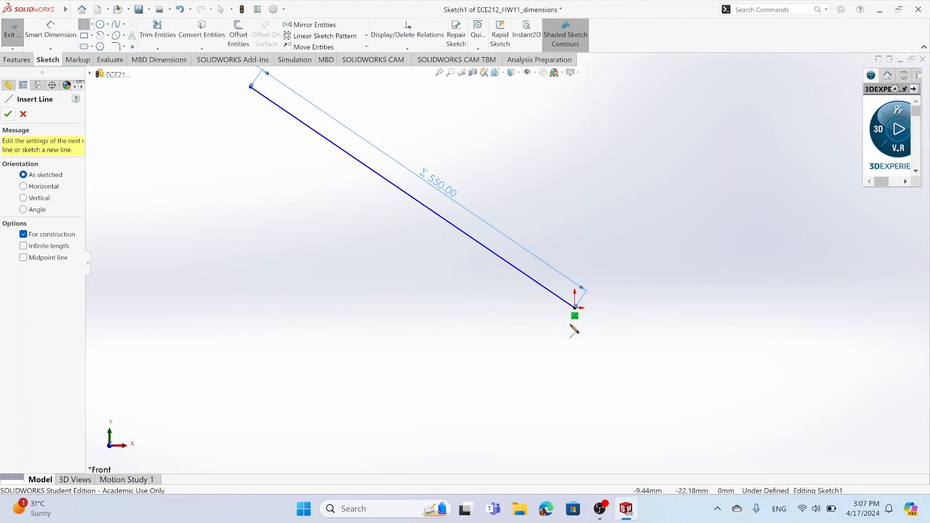
left_click(576, 311)
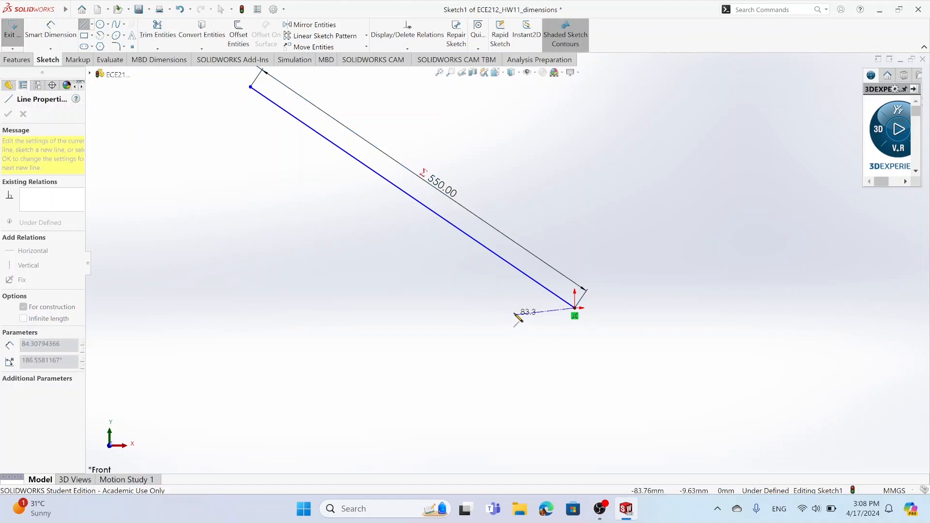
left_click(514, 308)
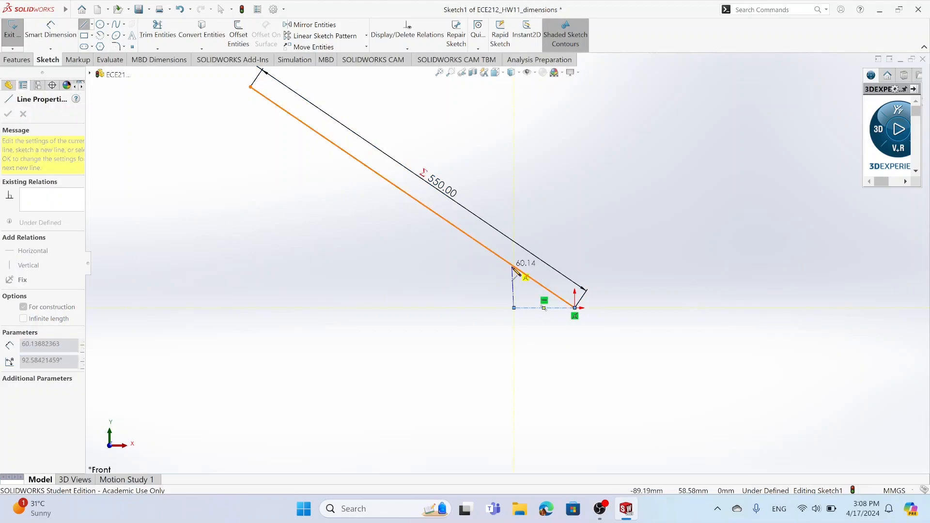
left_click(514, 268)
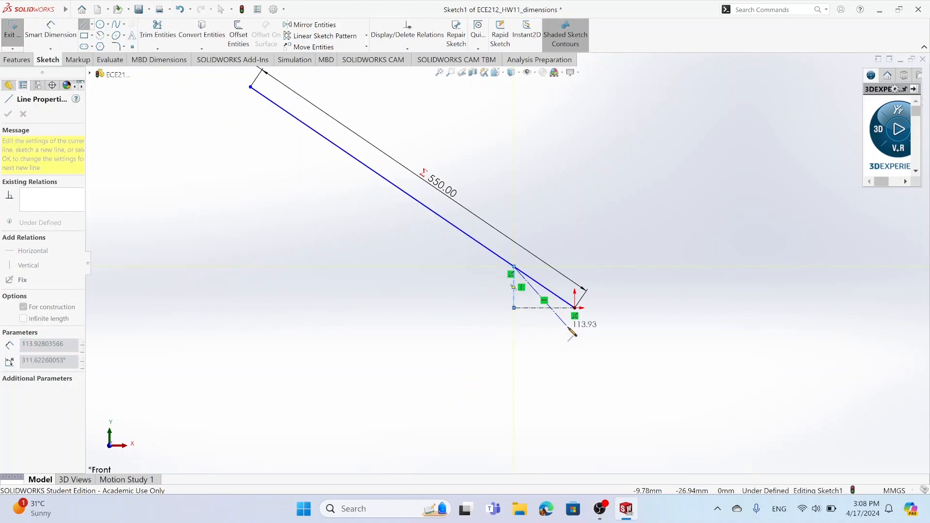
key("Escape")
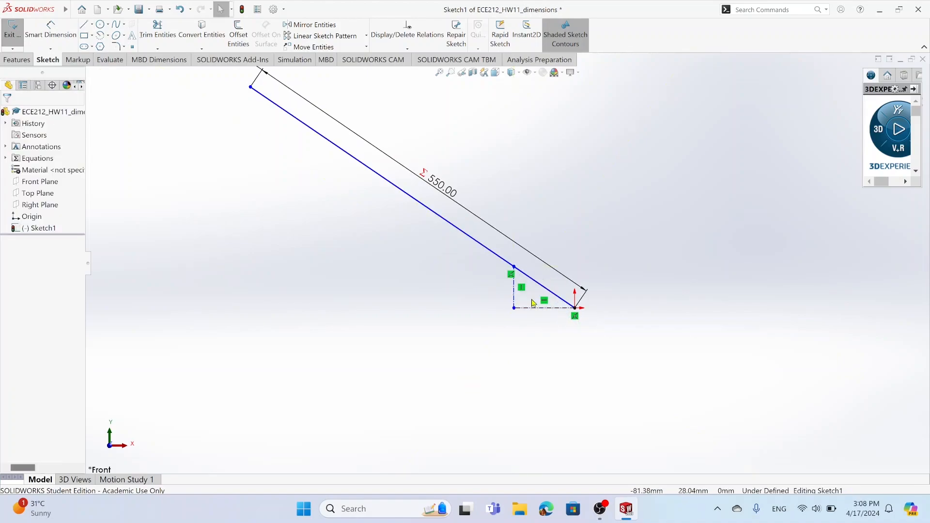
Dimension the horizontal centerline of the slope triangle to 4 mm
left_click(533, 308)
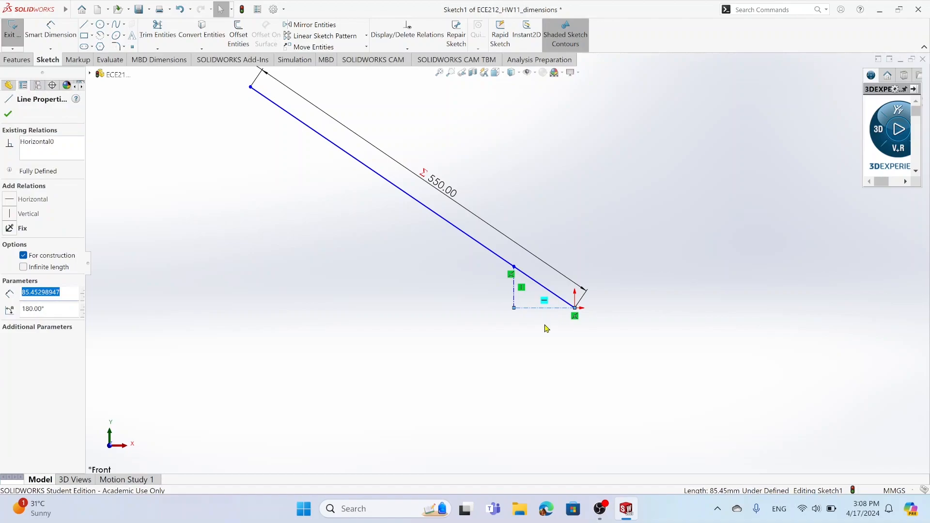
left_click(50, 29)
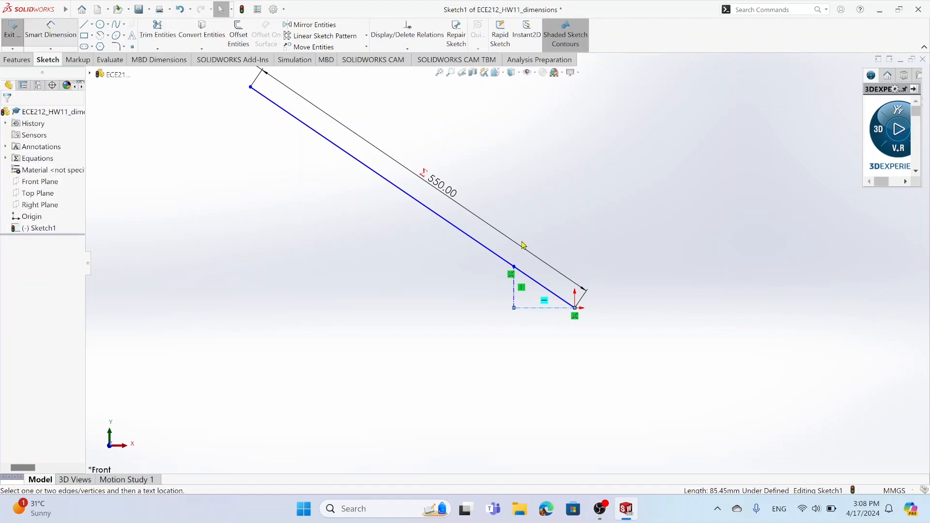
left_click(531, 310)
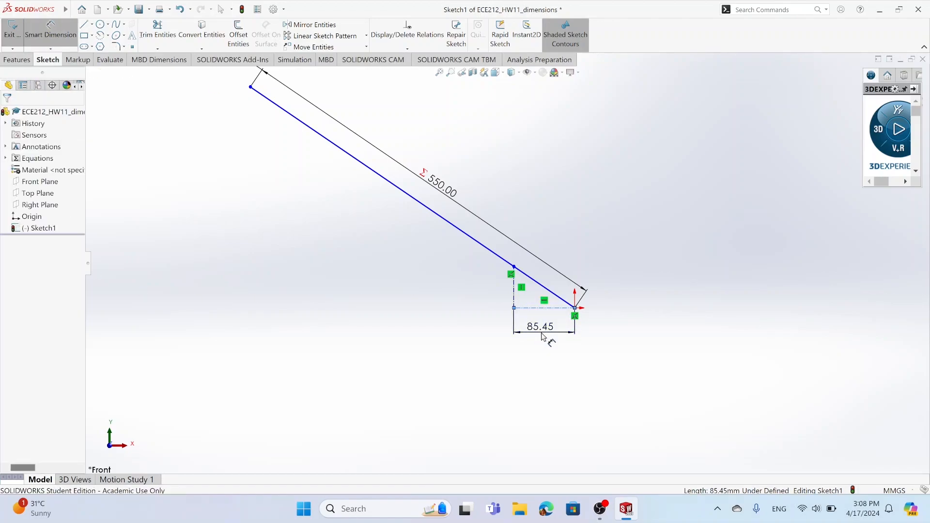
left_click(543, 337)
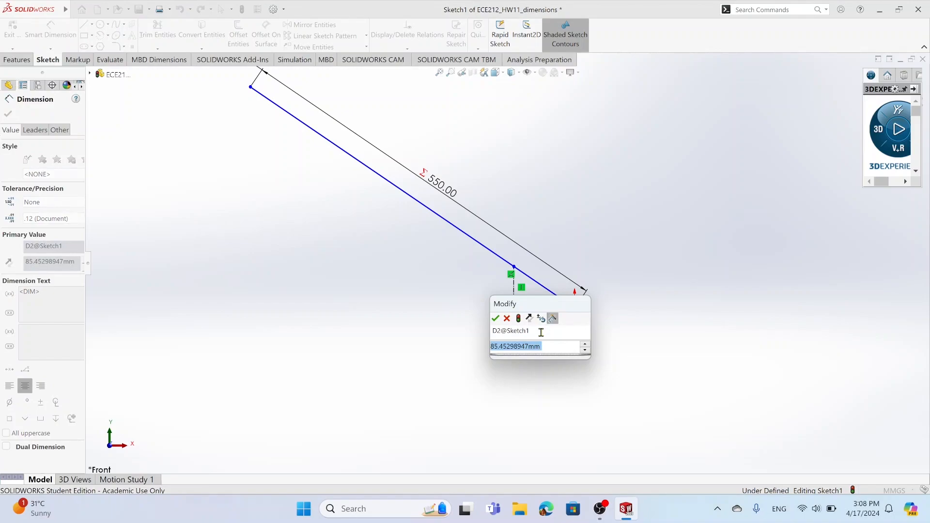
type("4")
key("Return")
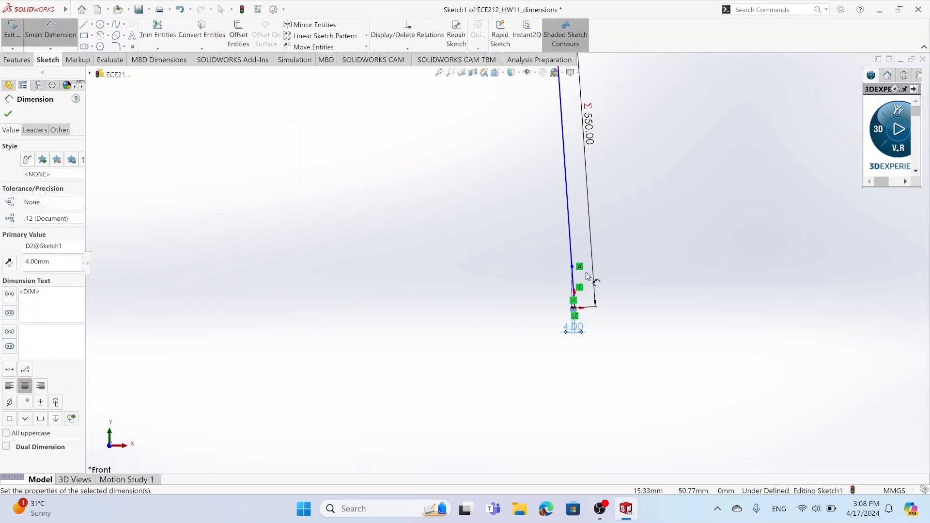
Dimension the vertical centerline of the slope triangle to 3 mm
left_click(573, 298)
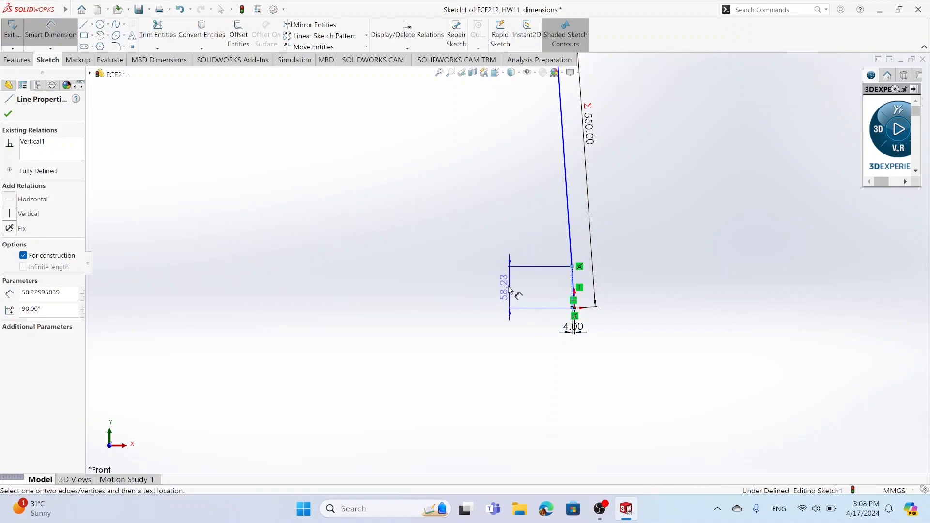
left_click(508, 285)
type("3")
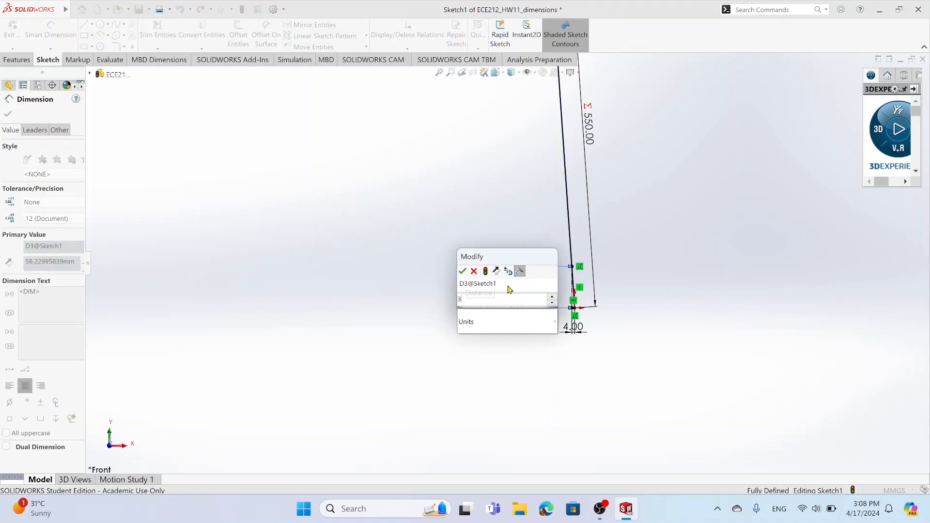
key("Return")
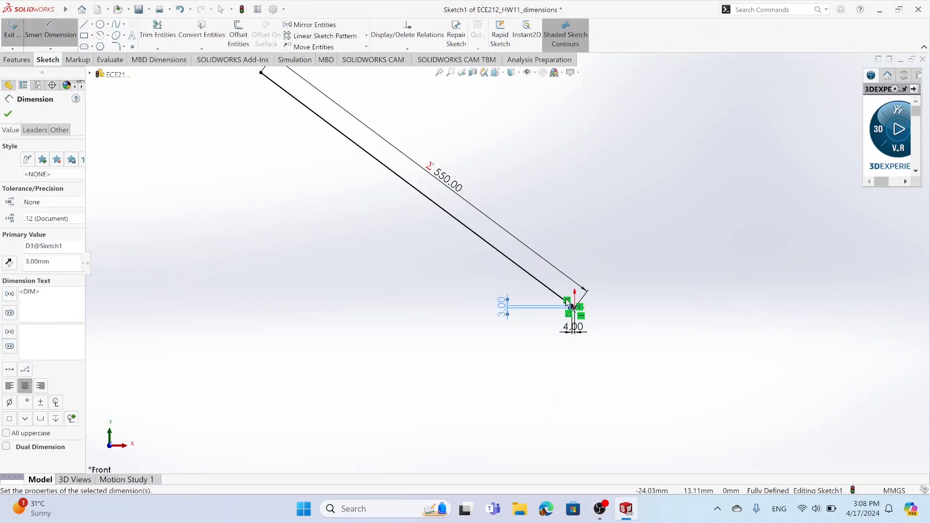
Examine the small slope triangle at the origin up close and finish dimensioning
scroll(557, 320, "up", 3)
scroll(495, 302, "down", 8)
scroll(495, 303, "down", 5)
scroll(668, 359, "up", 5)
scroll(499, 307, "down", 6)
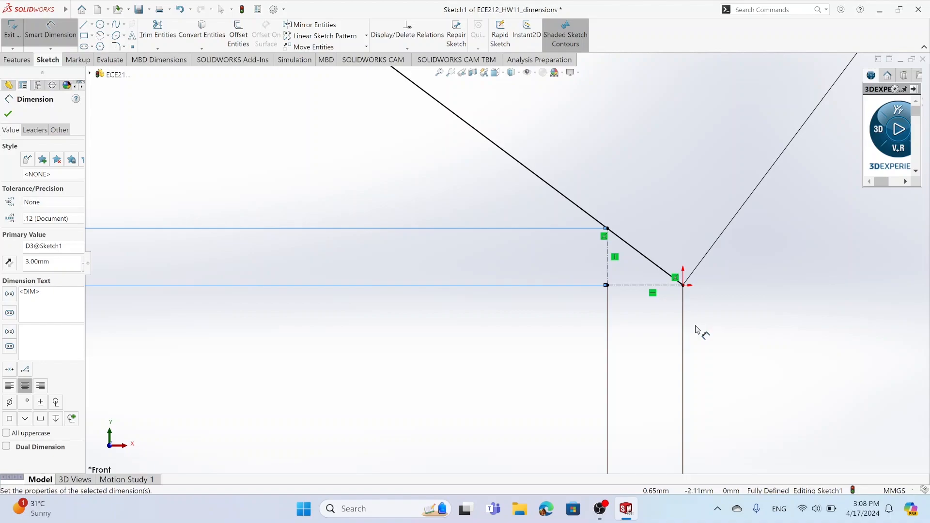
scroll(678, 310, "down", 2)
scroll(653, 291, "up", 7)
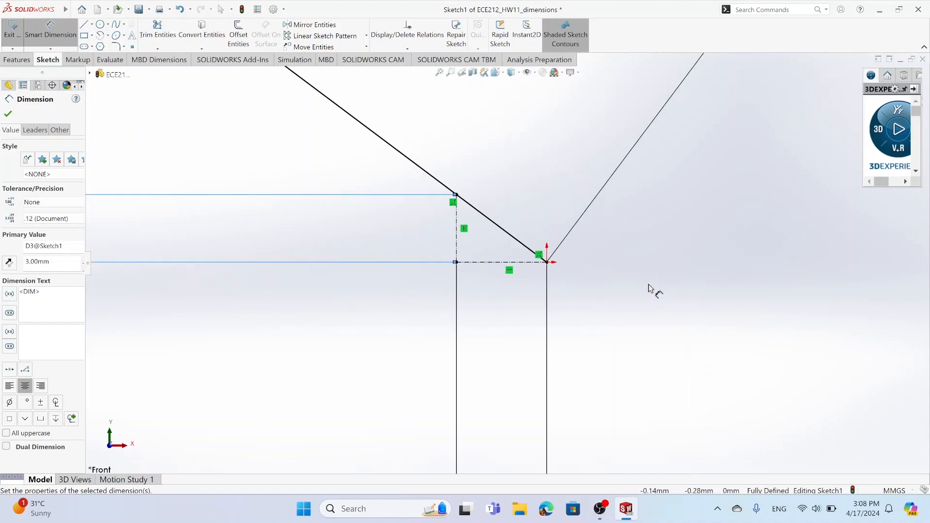
scroll(655, 291, "up", 2)
scroll(440, 259, "down", 3)
left_click(10, 114)
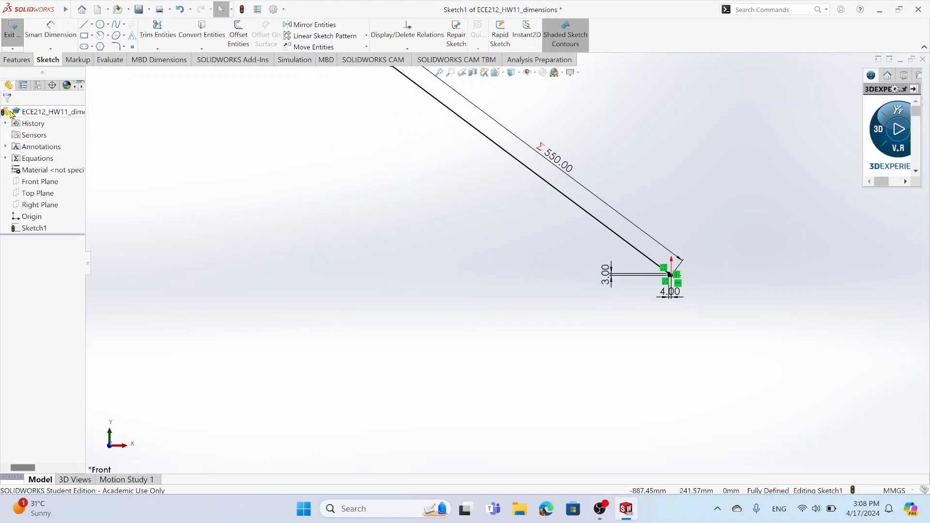
Place a sketch point on the inclined line near its middle, at about X -224 mm, Y 168 mm
scroll(573, 210, "up", 2)
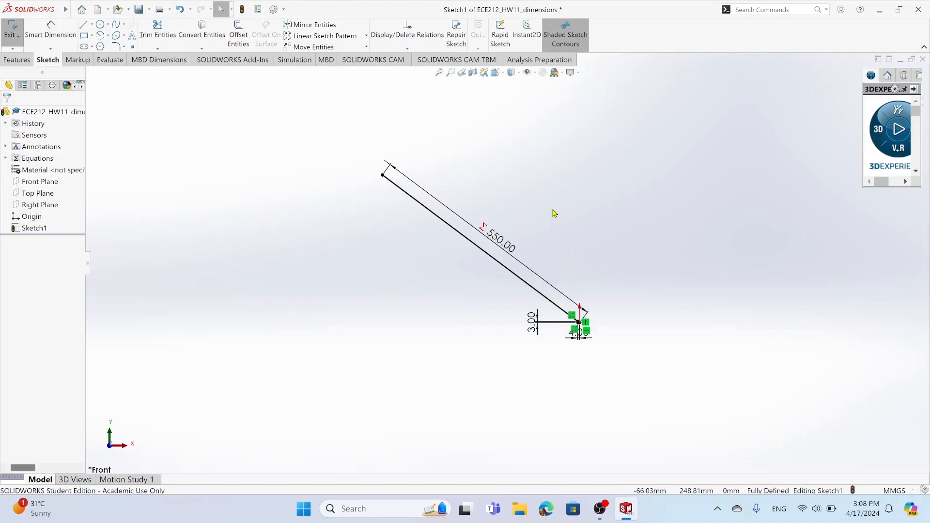
left_click(132, 47)
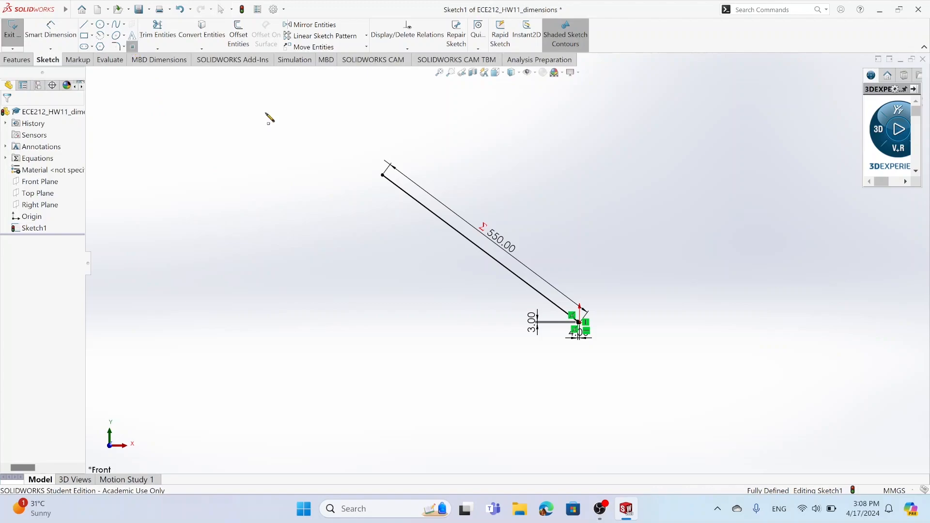
left_click(480, 249)
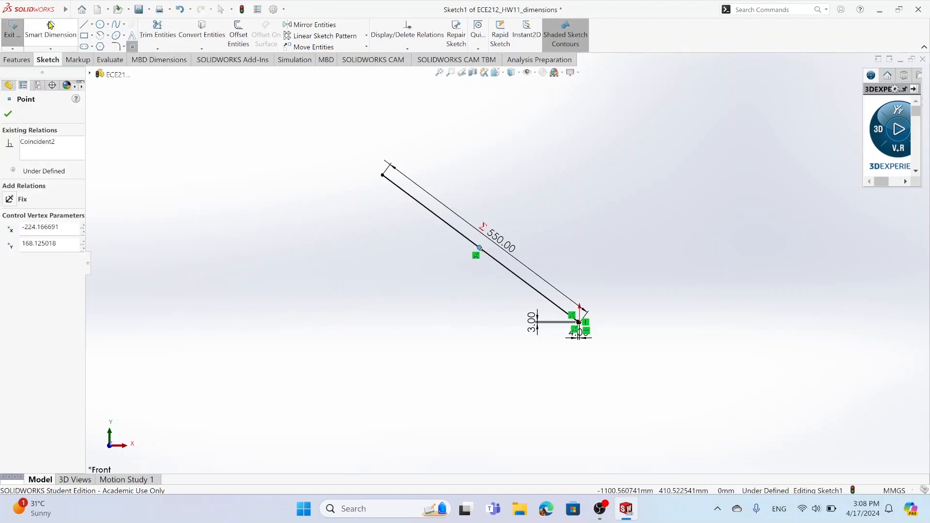
Dimension the aligned distance from the inclined line's upper end to the sketch point and set it equal to global variable a
left_click(50, 29)
left_click(479, 248)
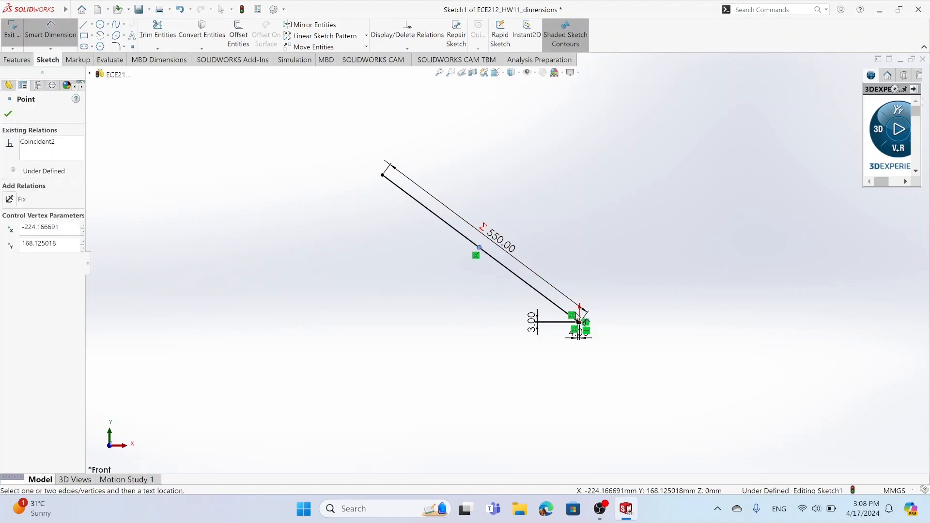
left_click(383, 175)
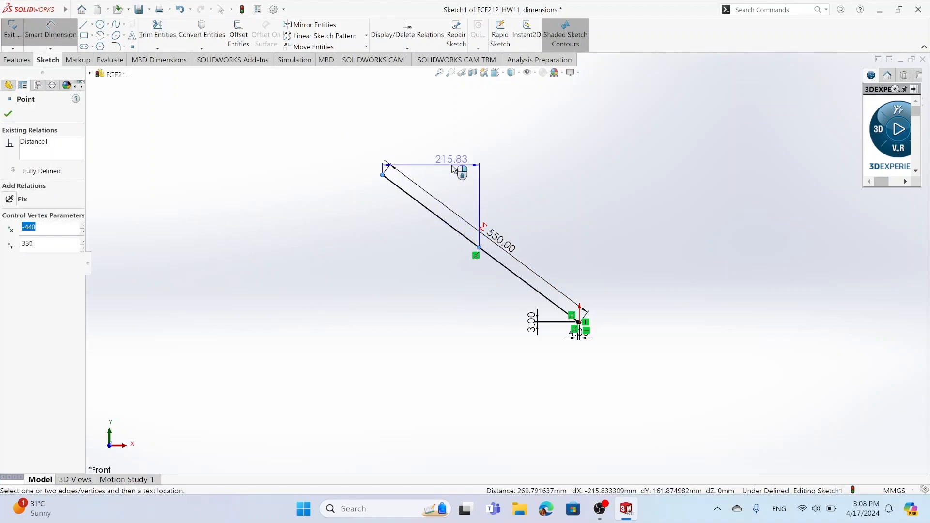
left_click(454, 185)
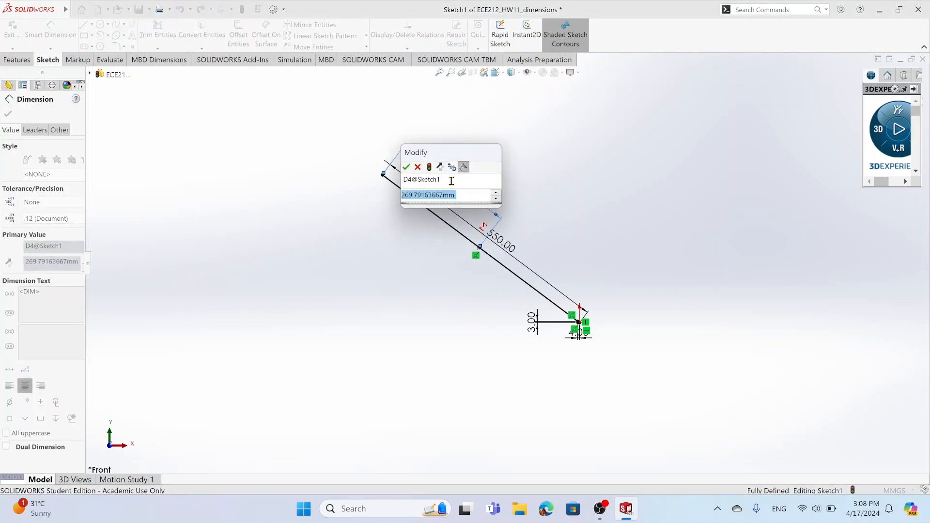
type("=")
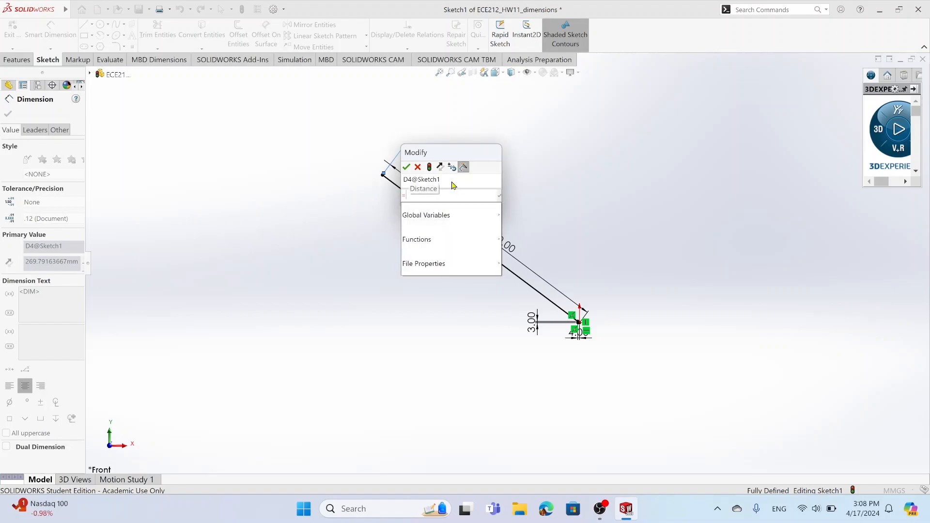
mouse_move(453, 215)
left_click(523, 214)
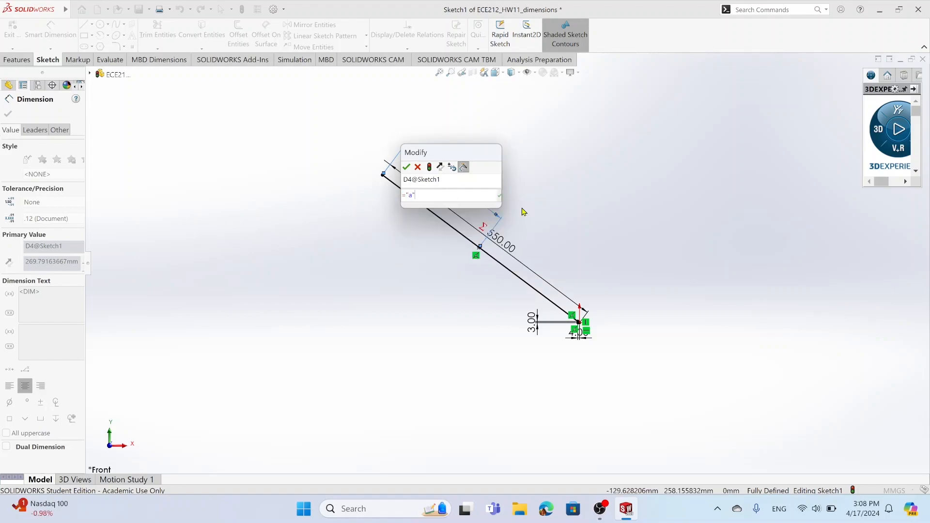
left_click(406, 167)
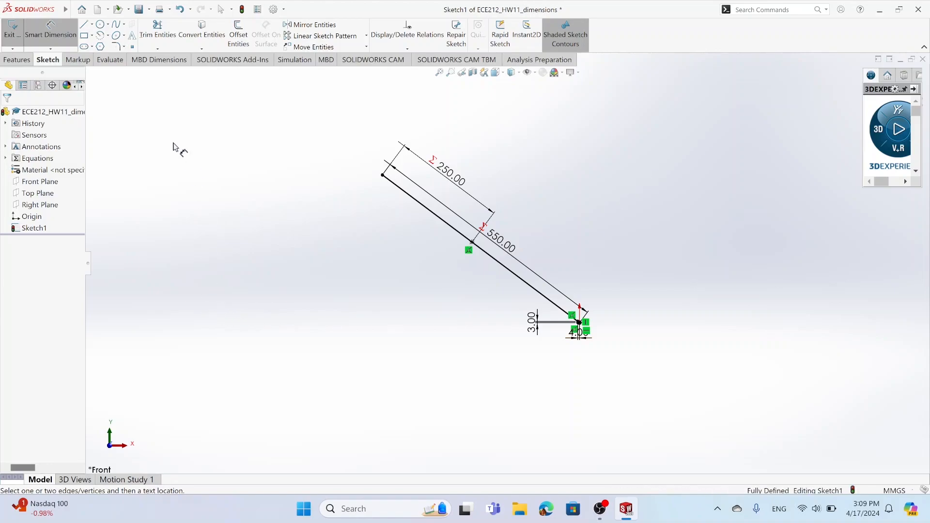
Sketch a vertical centerline through the inclined line's upper end, from about Y 462 mm down to Y -145 mm
left_click(92, 24)
left_click(104, 46)
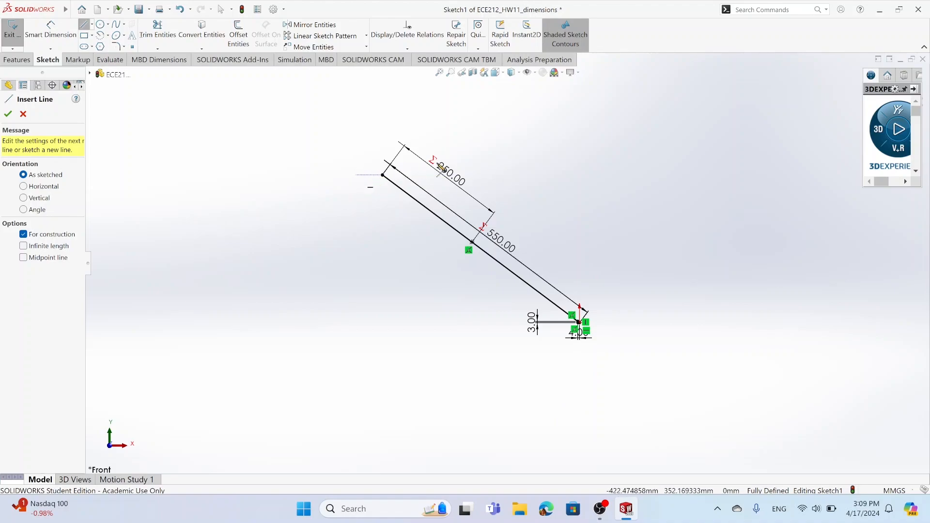
left_click(383, 116)
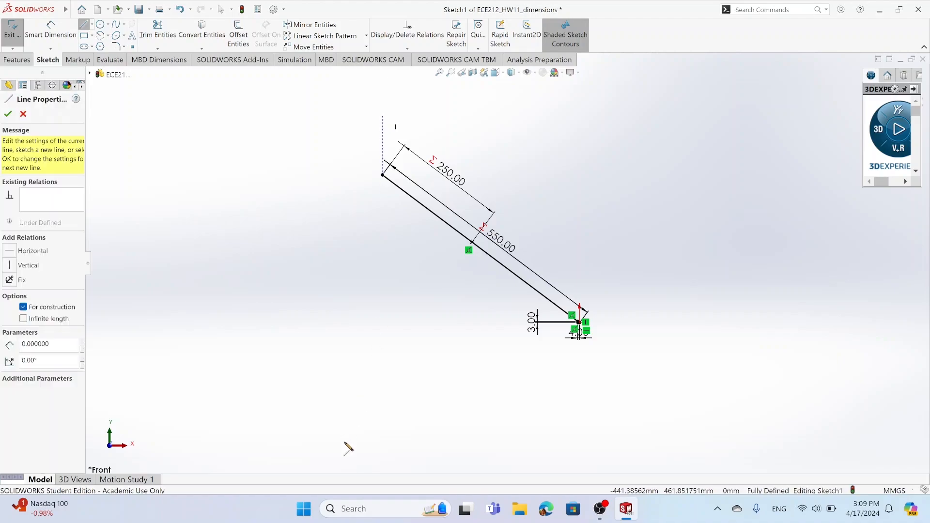
left_click(382, 388)
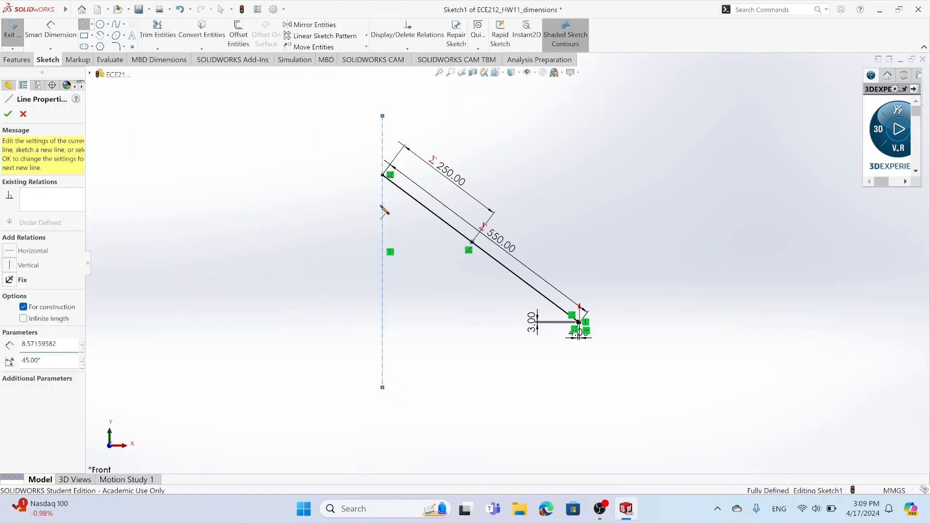
key("Escape")
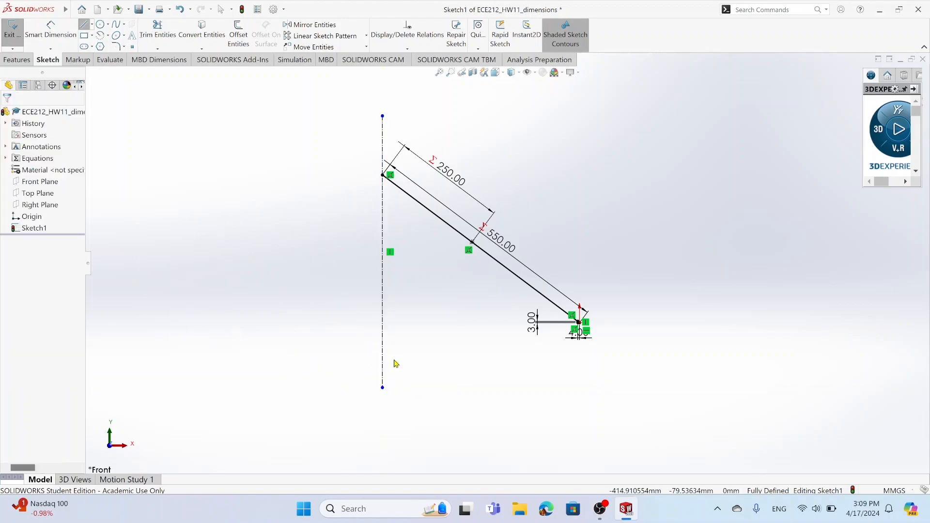
Sketch a roughly horizontal centerline about 734 mm long from the origin, crossing and extending past the vertical centerline
left_click(92, 25)
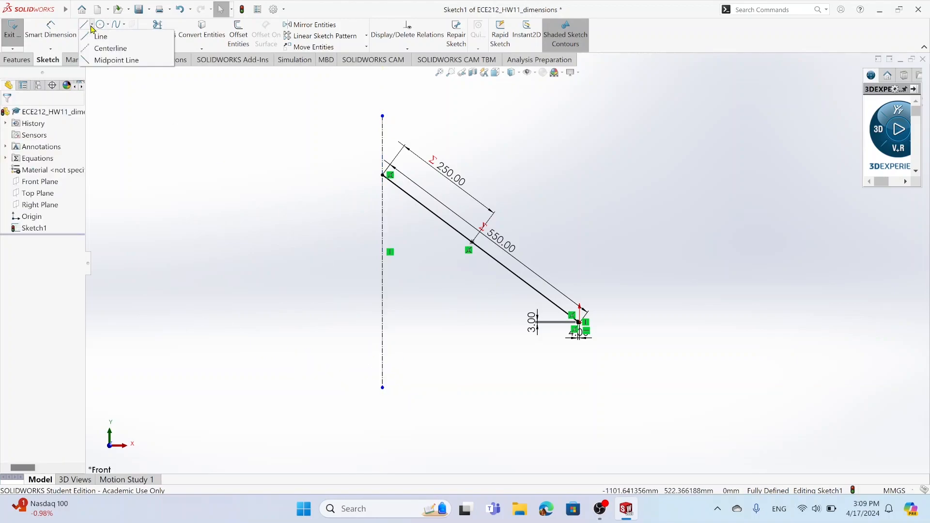
left_click(105, 47)
scroll(558, 310, "down", 10)
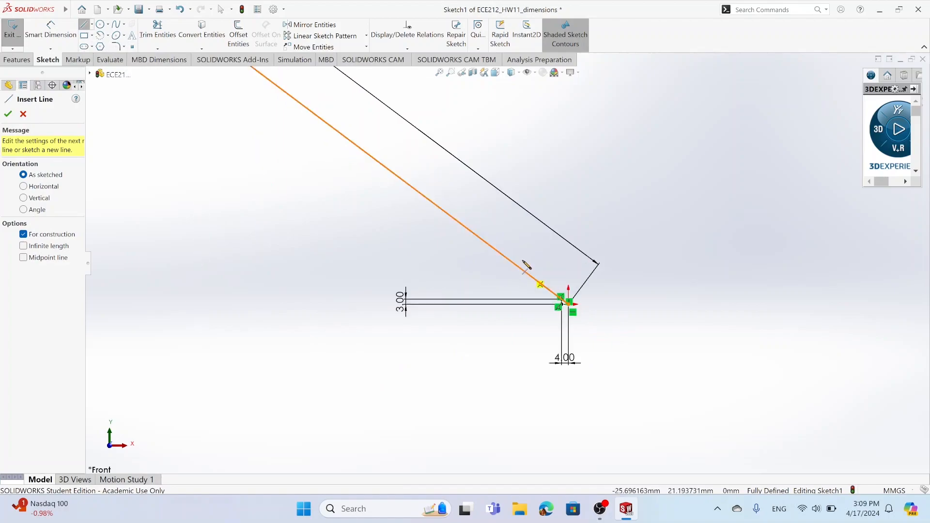
scroll(718, 364, "up", 8)
scroll(718, 368, "down", 5)
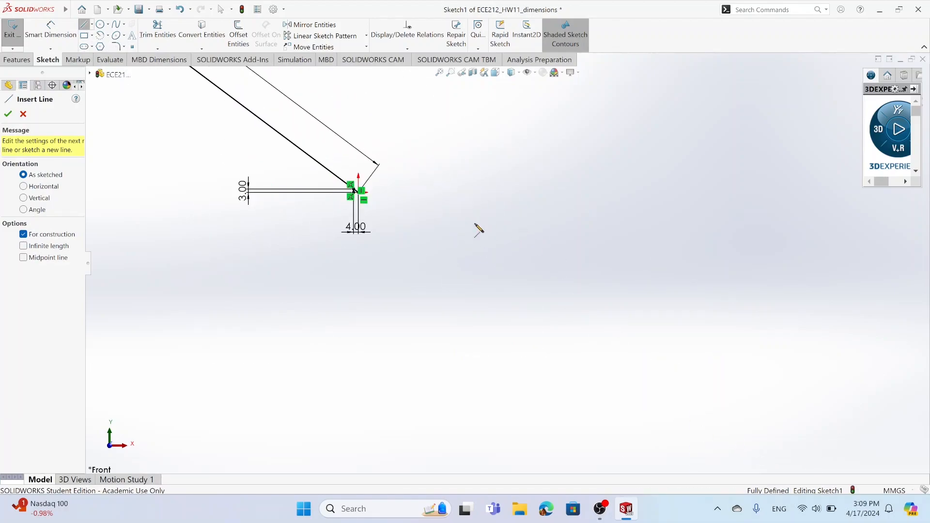
scroll(311, 242, "up", 10)
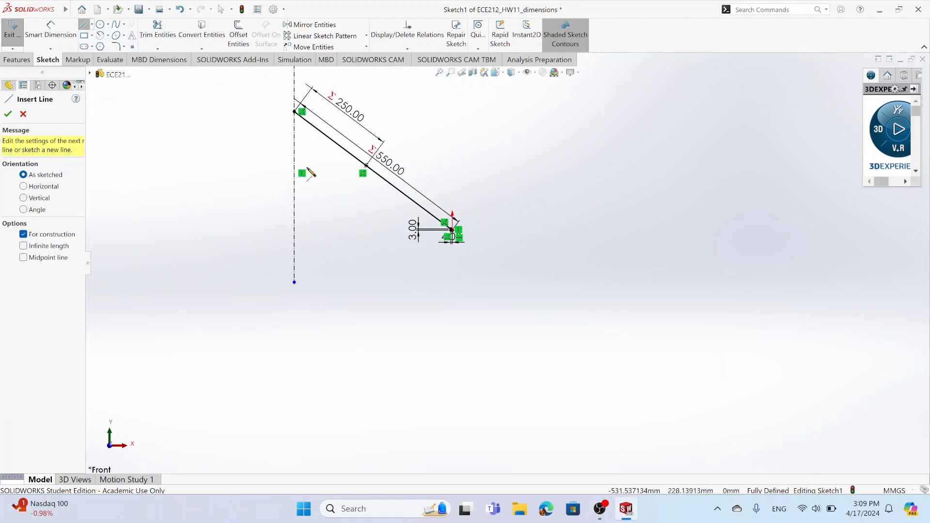
scroll(404, 181, "down", 5)
scroll(712, 405, "down", 8)
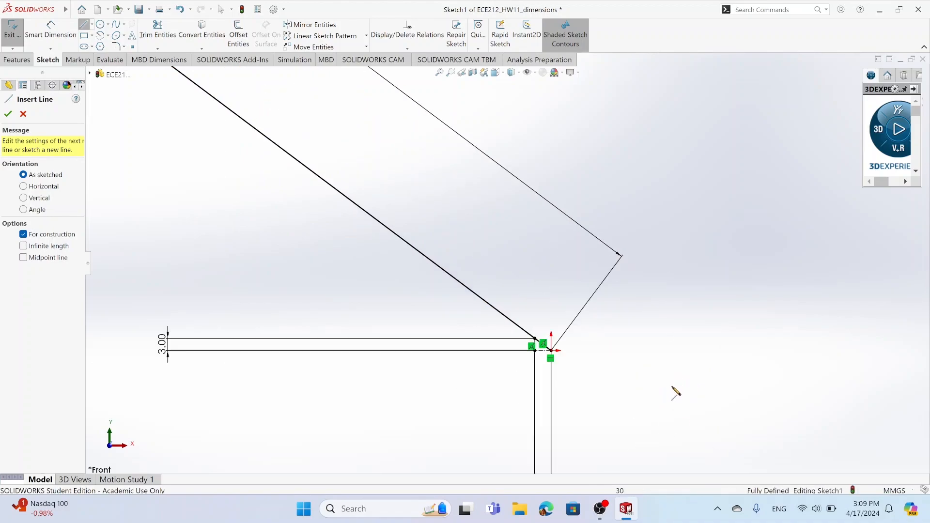
left_click(439, 298)
scroll(441, 306, "up", 6)
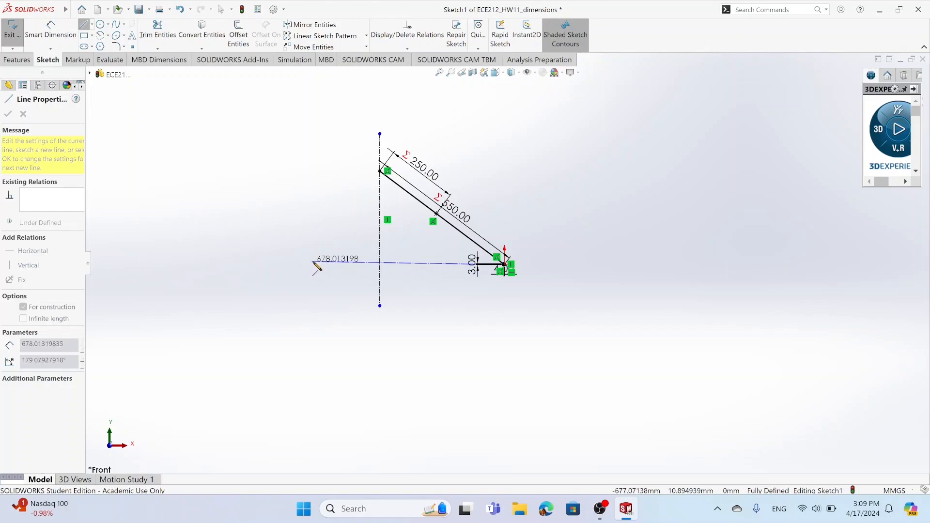
scroll(318, 267, "up", 5)
scroll(322, 269, "down", 5)
left_click(651, 269)
key("Escape")
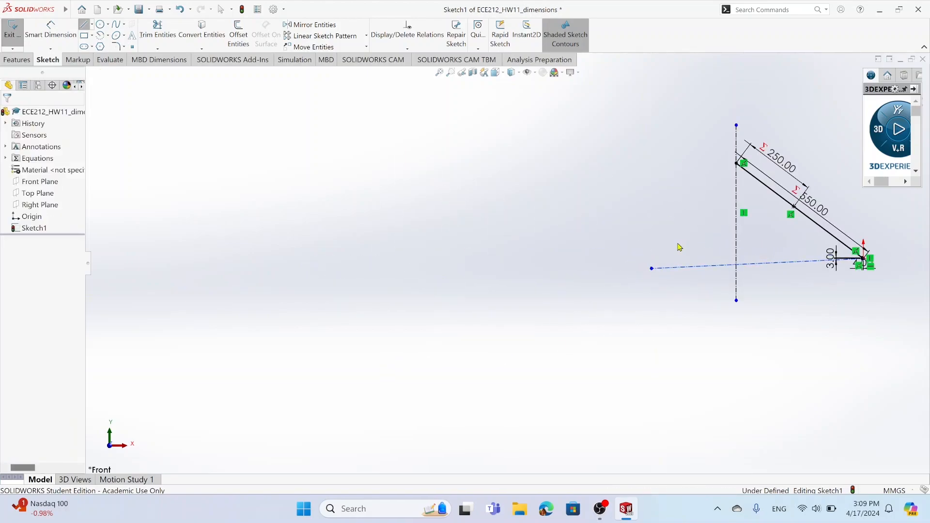
Add a Horizontal relation to the long centerline that starts at the origin
left_click(691, 267)
left_click(11, 199)
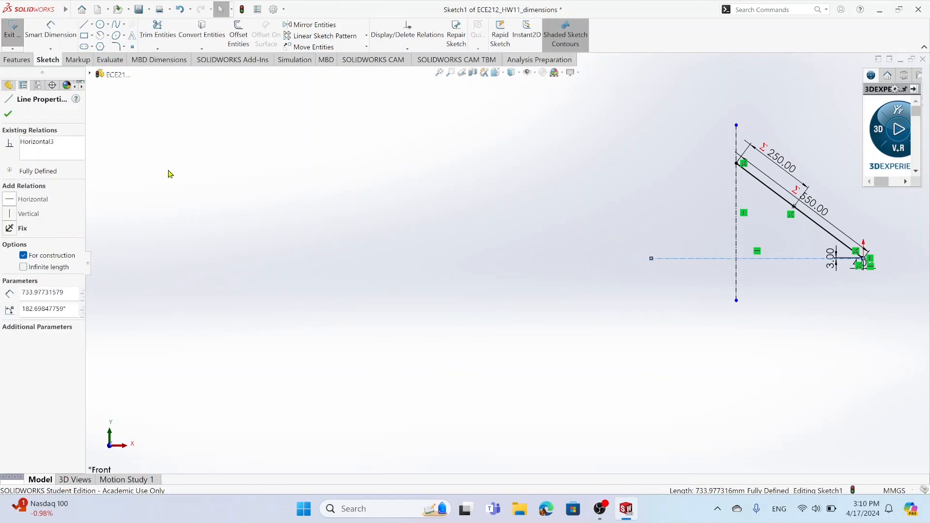
left_click(7, 113)
Merge the lower end of the vertical centerline with the free end of the horizontal centerline to form a corner
scroll(753, 210, "up", 3)
scroll(616, 267, "down", 6)
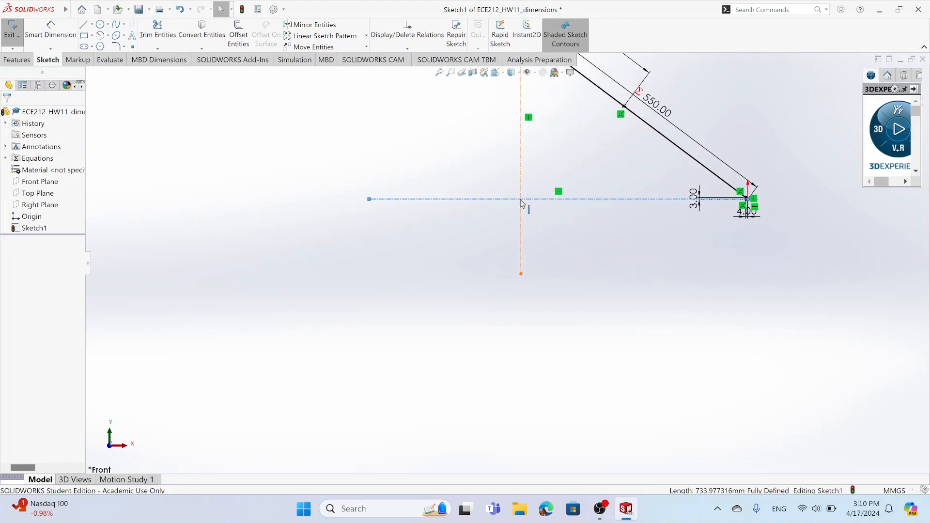
scroll(590, 272, "up", 3)
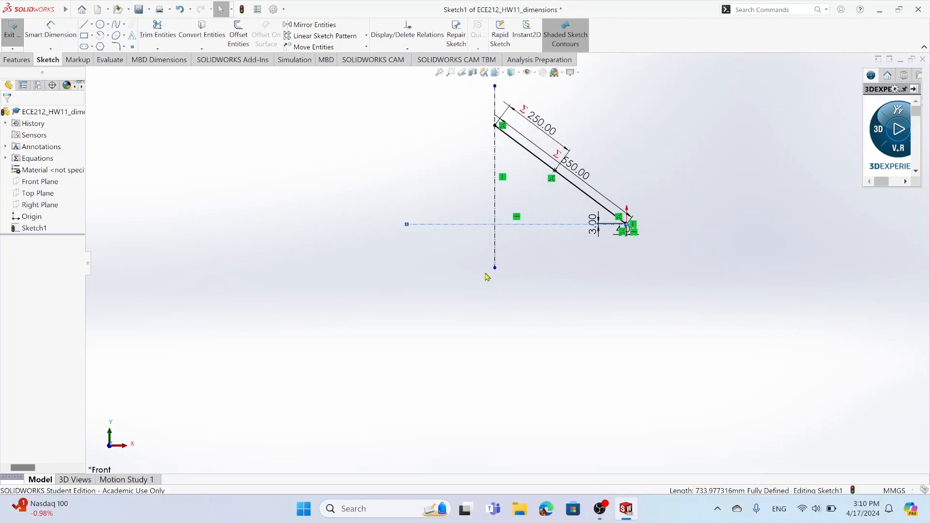
left_click(407, 225)
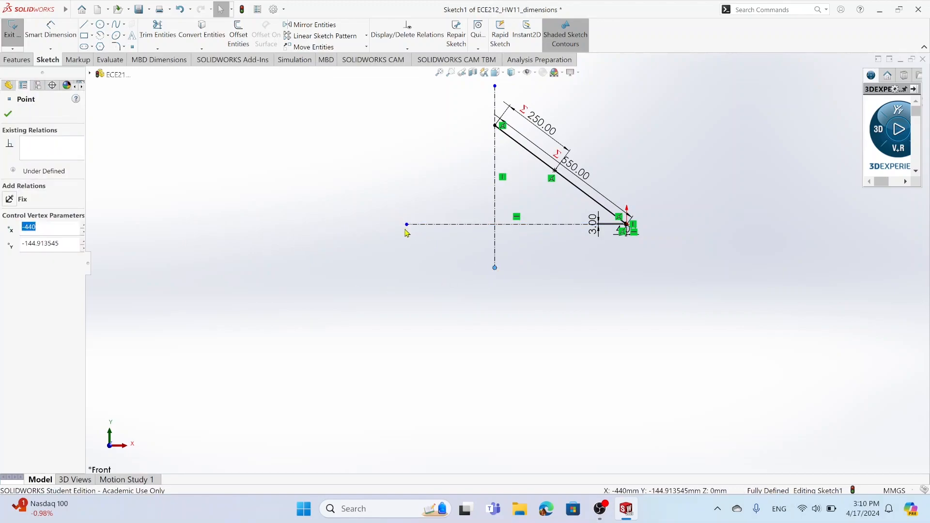
left_click(407, 225, "ctrl")
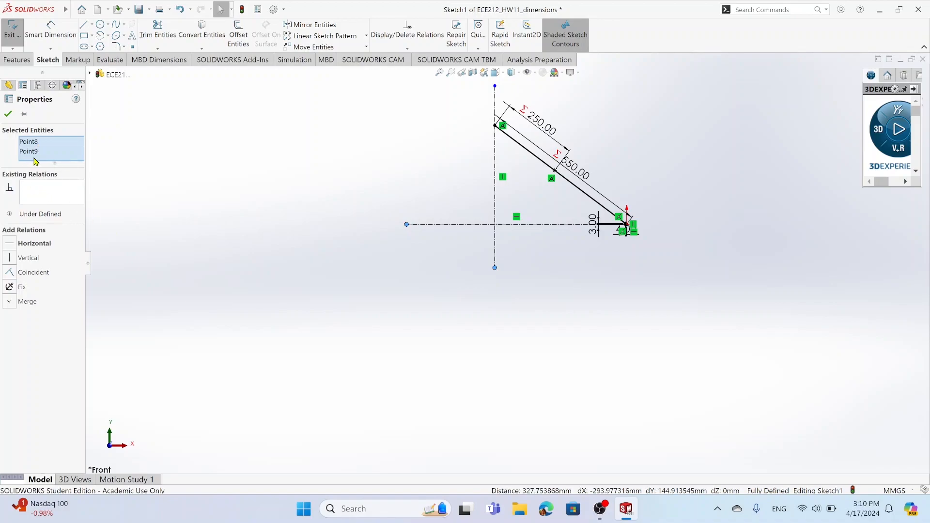
left_click(10, 304)
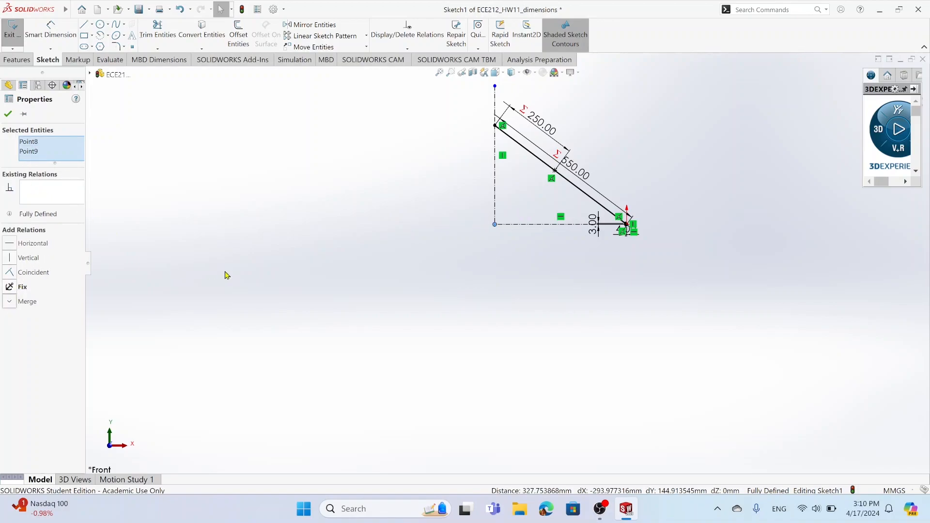
left_click(8, 115)
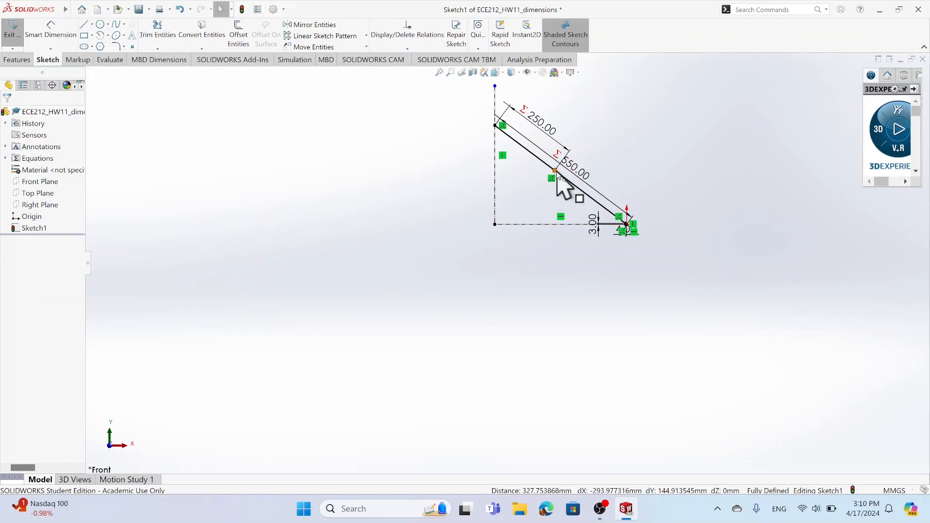
Sketch a centerline from the corner of the two centerlines to the sketch point on the inclined line
left_click(92, 24)
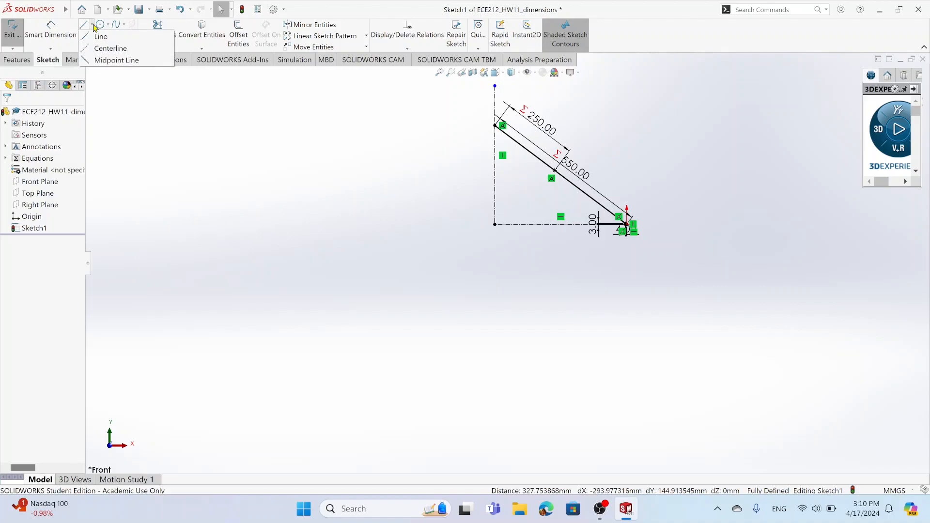
left_click(105, 46)
left_click(496, 224)
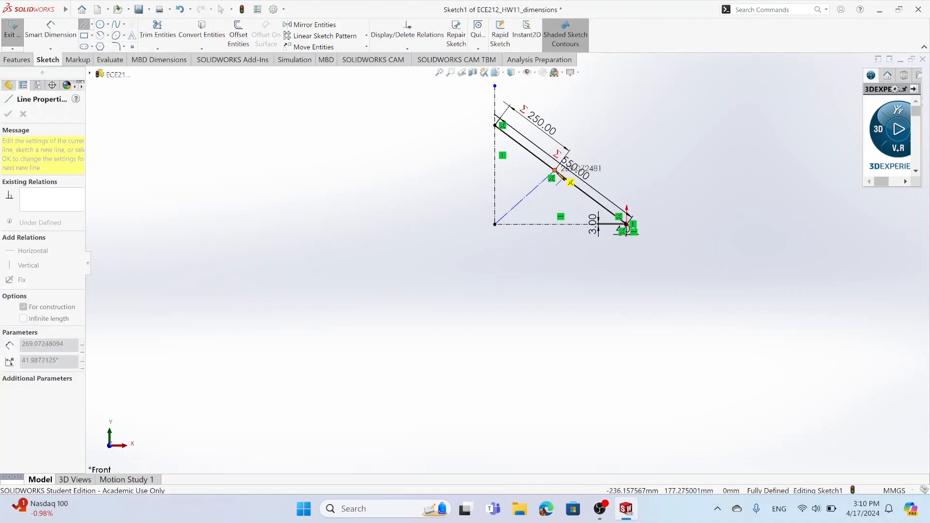
left_click(556, 171)
key("Escape")
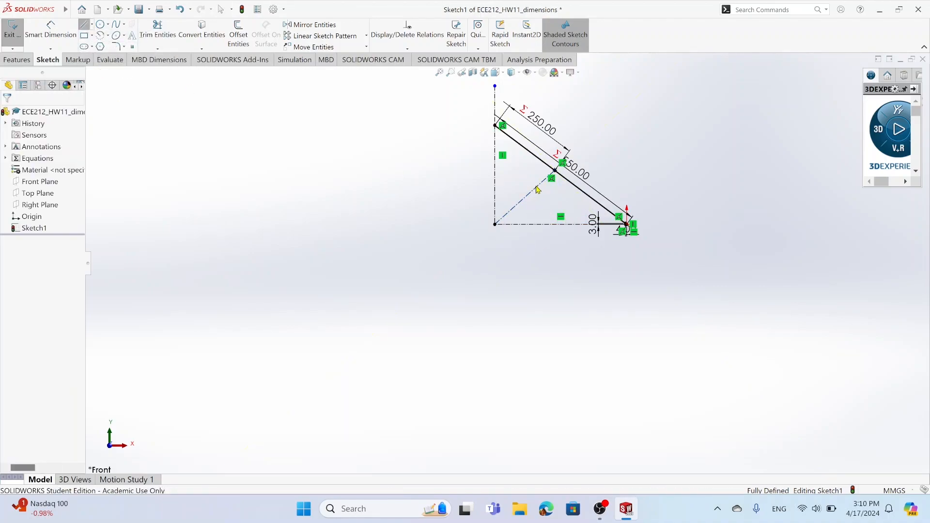
Add a driven vertical dimension between the inclined line's upper end and the corner of the centerlines
scroll(483, 248, "up", 3)
scroll(482, 248, "down", 12)
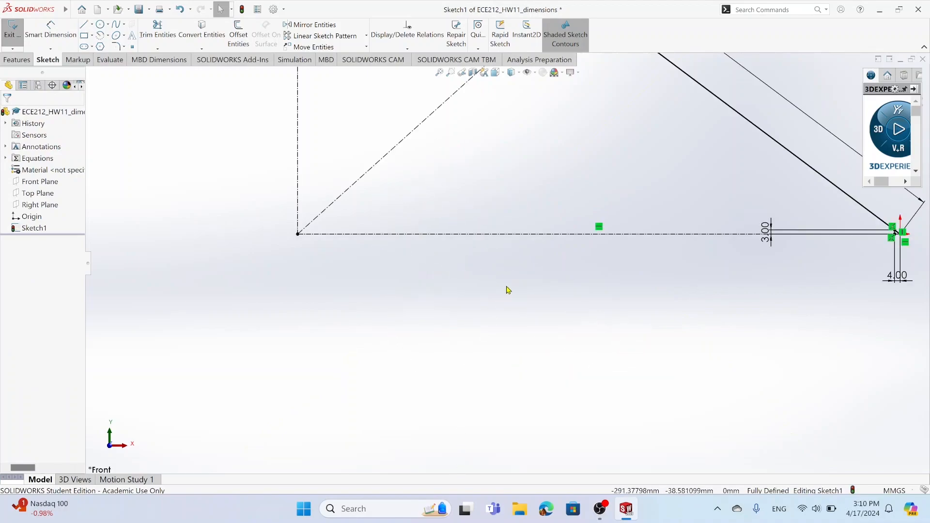
scroll(581, 152, "up", 4)
scroll(578, 152, "down", 4)
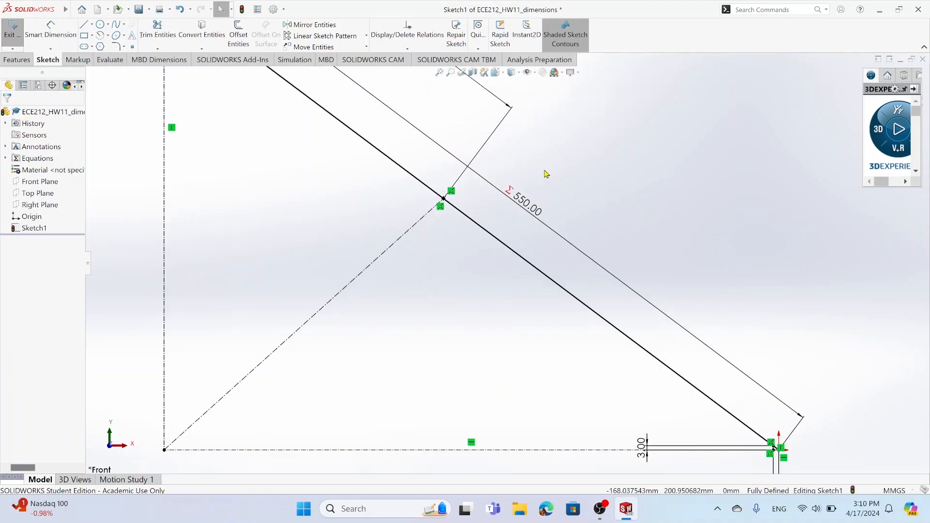
scroll(364, 201, "up", 5)
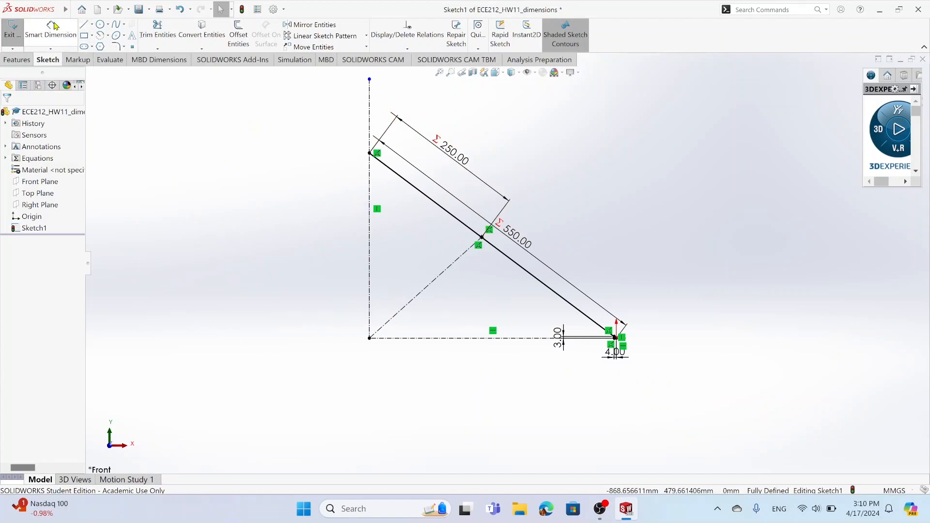
left_click(56, 26)
left_click(370, 153)
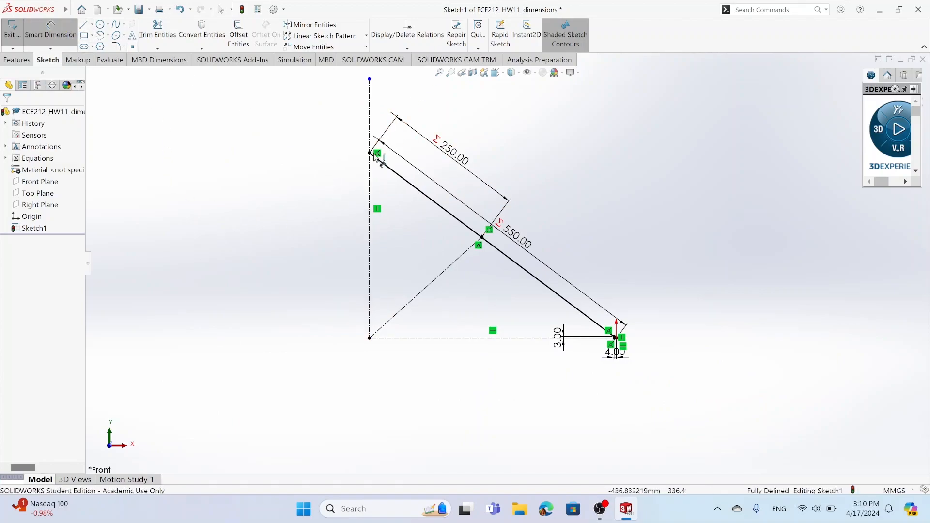
left_click(370, 338)
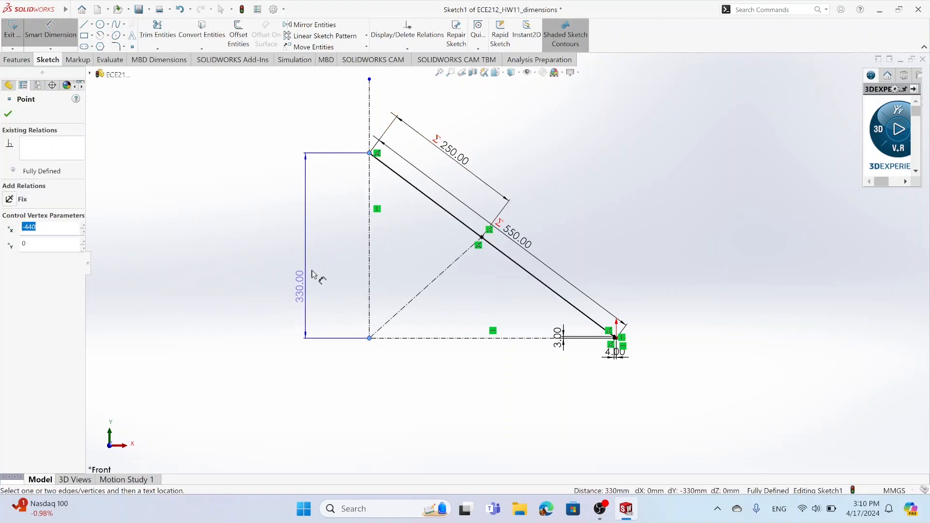
left_click(316, 250)
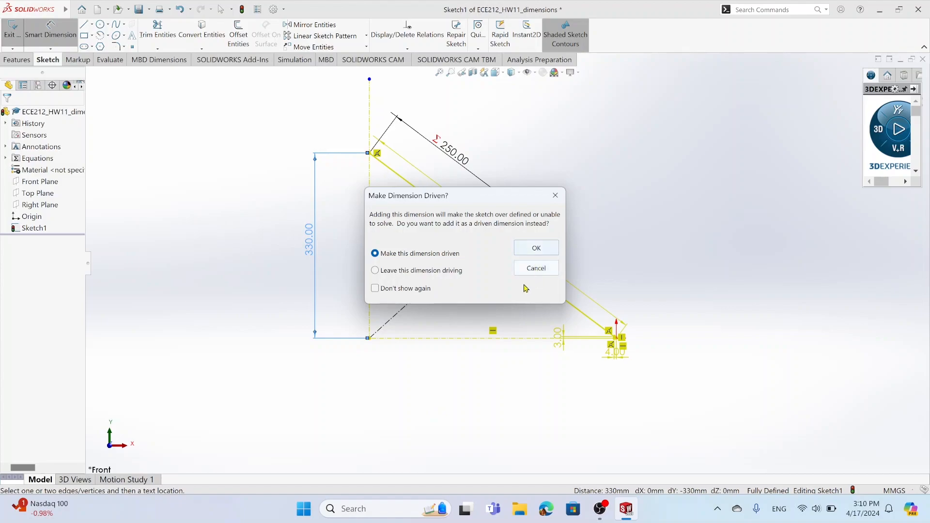
left_click(514, 249)
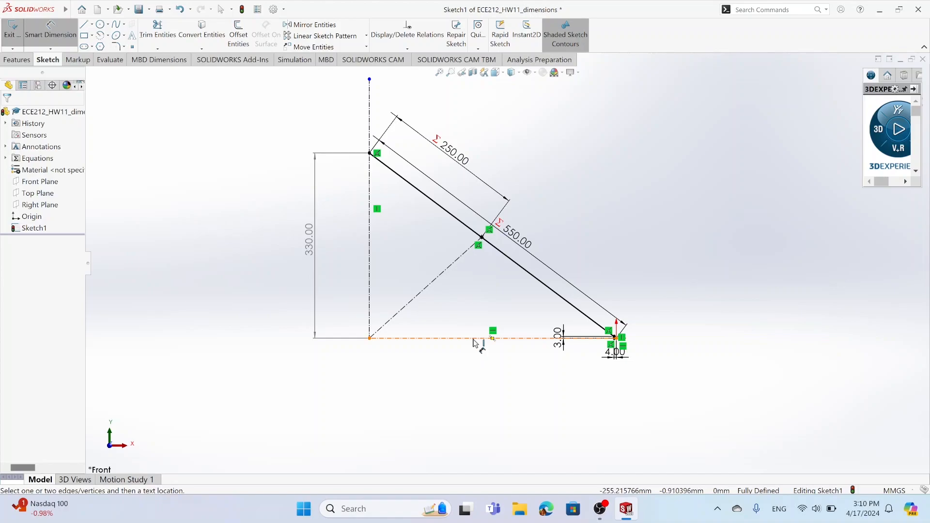
Add a driven horizontal dimension between the origin and the corner of the centerlines
scroll(617, 339, "down", 10)
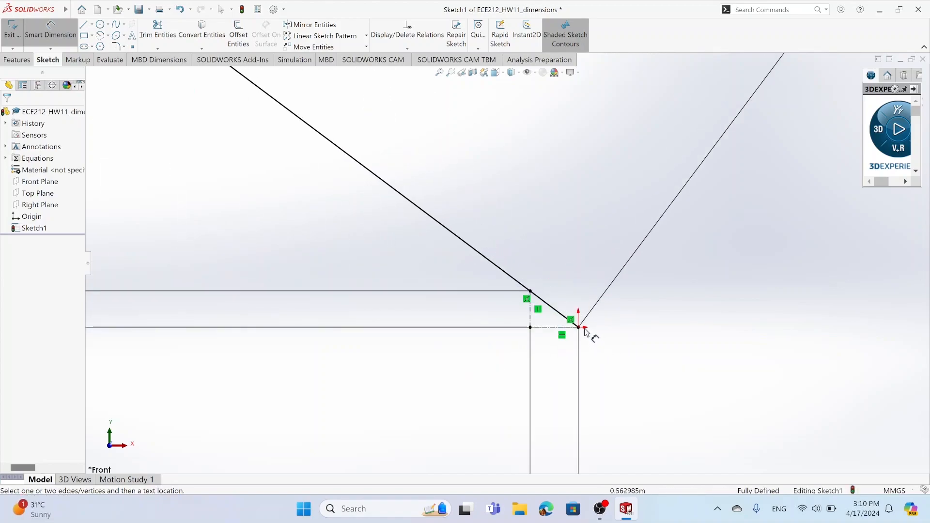
left_click(579, 328)
scroll(581, 333, "up", 6)
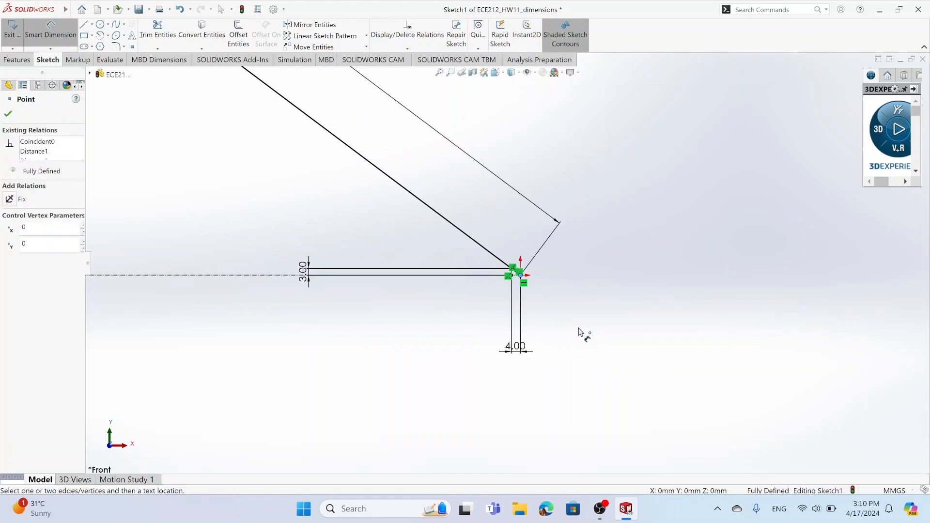
scroll(239, 270, "up", 6)
scroll(271, 270, "down", 4)
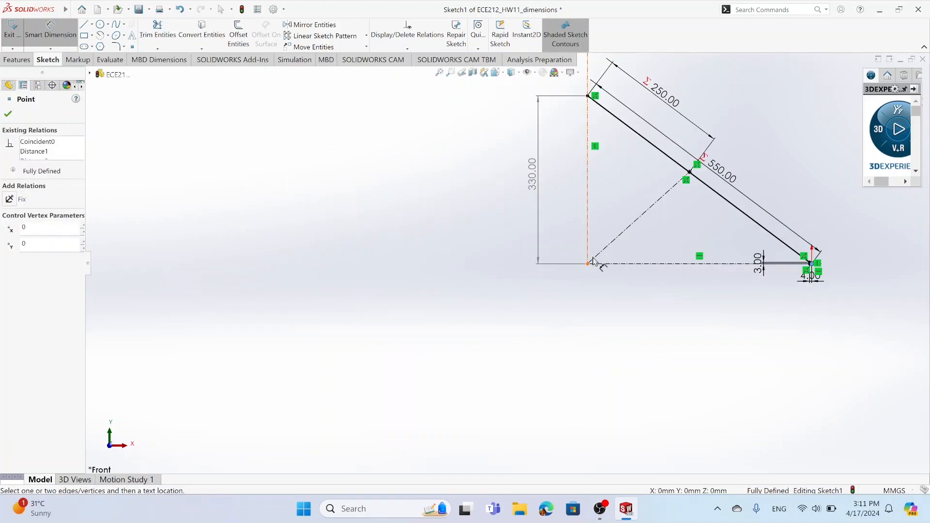
left_click(588, 264)
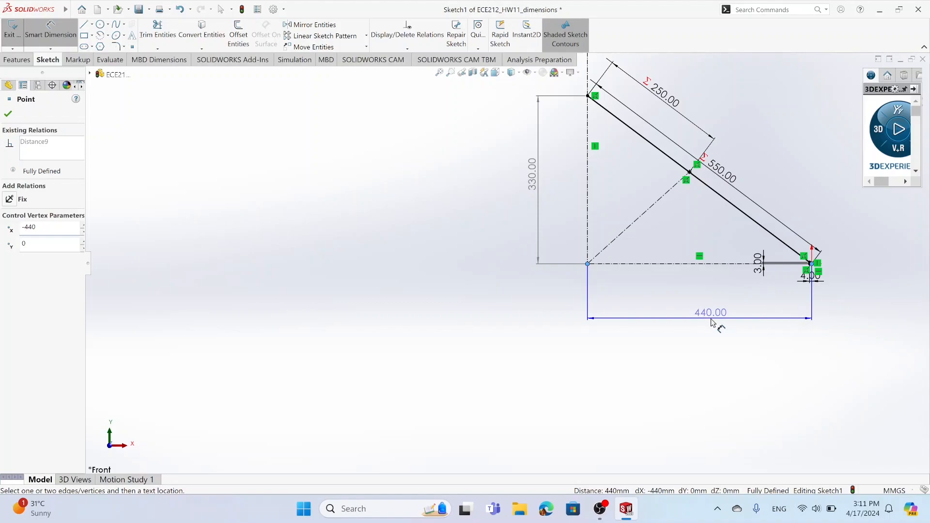
left_click(711, 316)
left_click(533, 248)
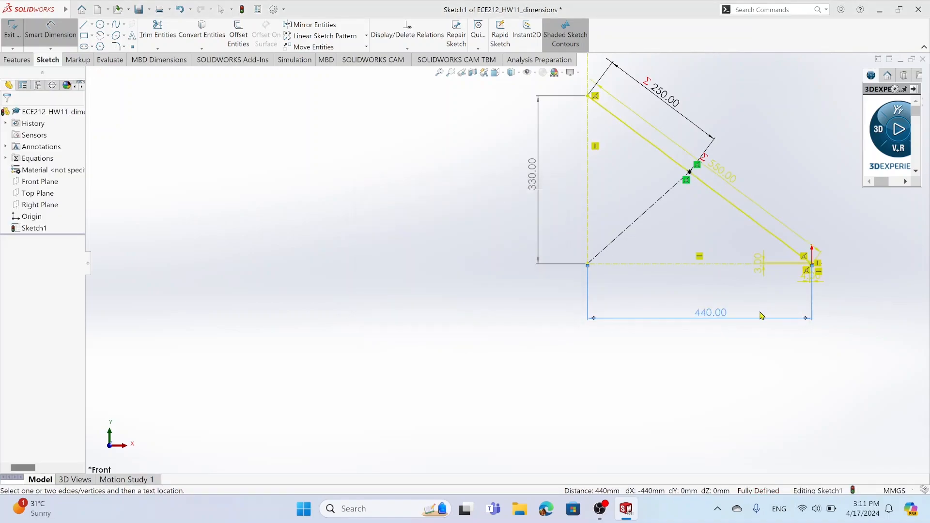
Add a driven length dimension to the diagonal centerline running from the corner to the sketch point
scroll(508, 312, "up", 4)
scroll(665, 265, "down", 4)
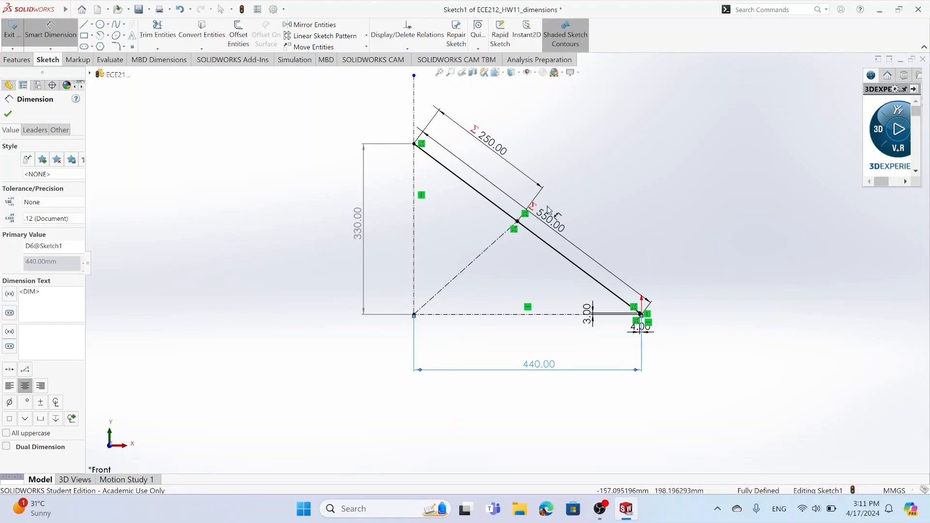
left_click(468, 270)
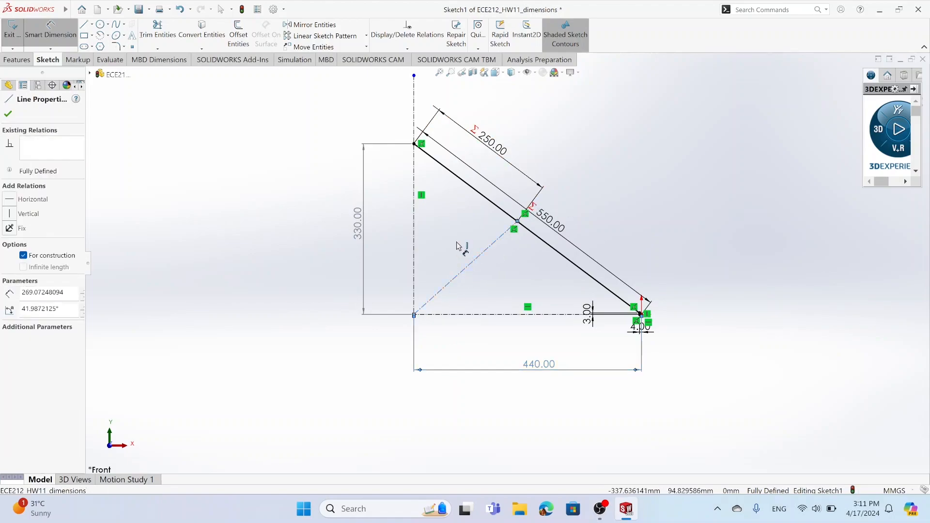
left_click(449, 251)
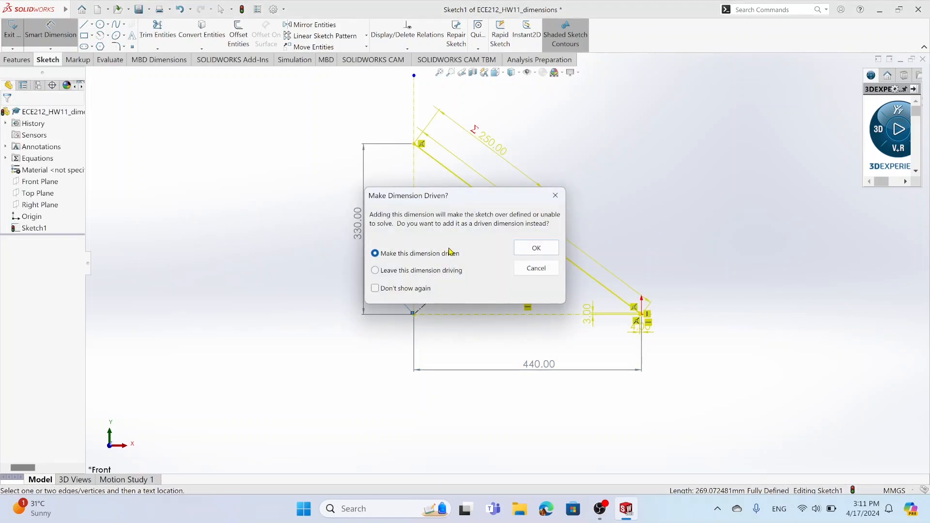
left_click(542, 246)
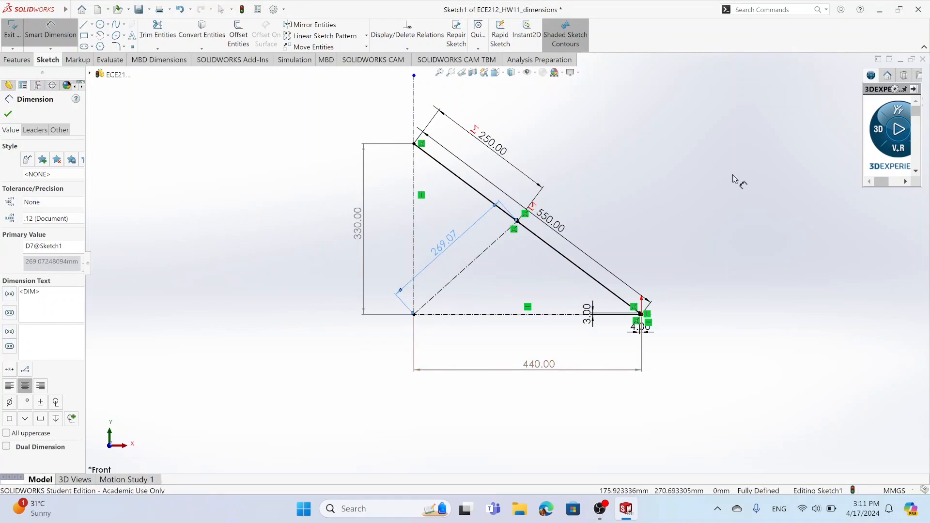
left_click(9, 114)
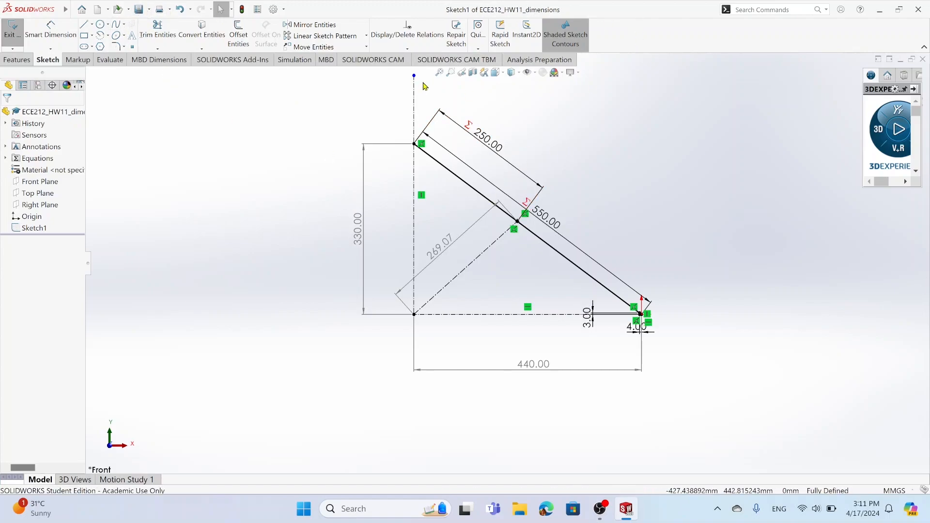
Examine the inclined line's length, angle and additional parameters in its line properties
left_click(459, 182)
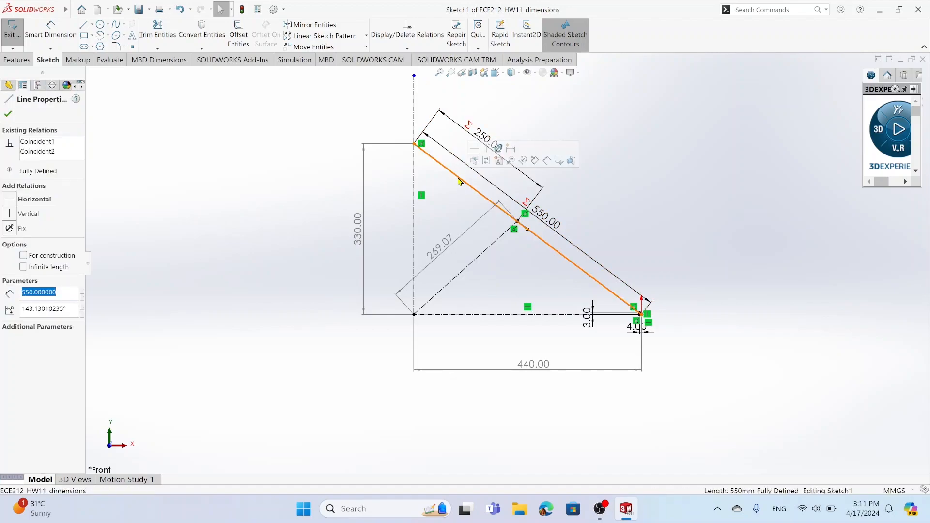
left_click(279, 129)
mouse_move(266, 85)
left_mouse_down()
mouse_move(748, 415)
mouse_move(745, 407)
left_mouse_up()
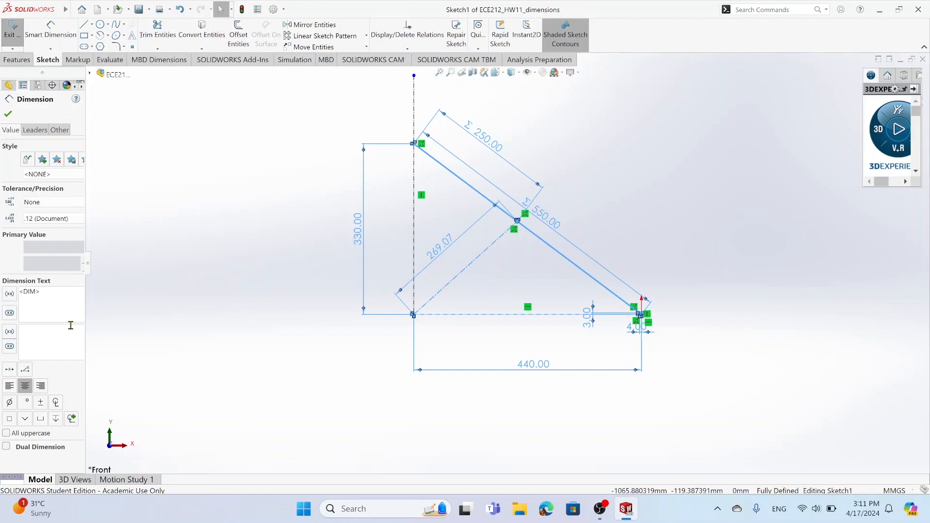
left_click(209, 252)
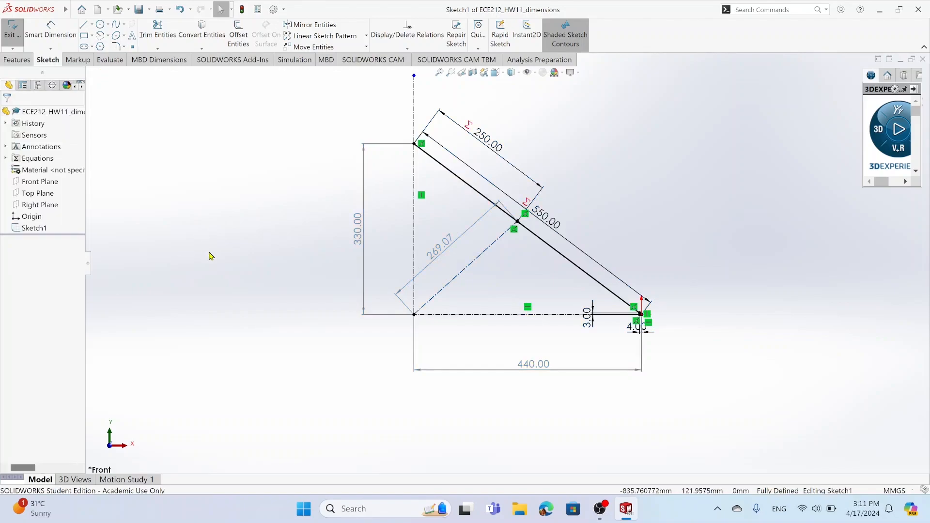
left_click(469, 186)
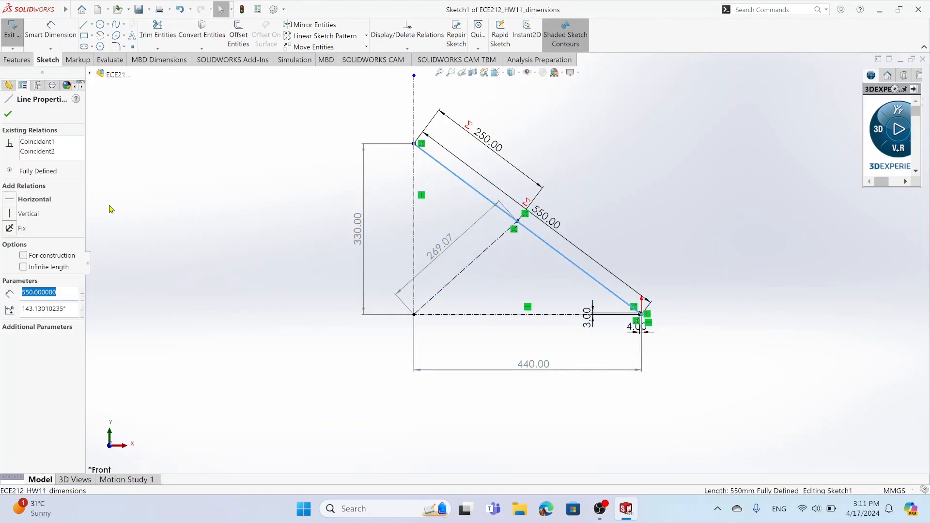
left_click(41, 328)
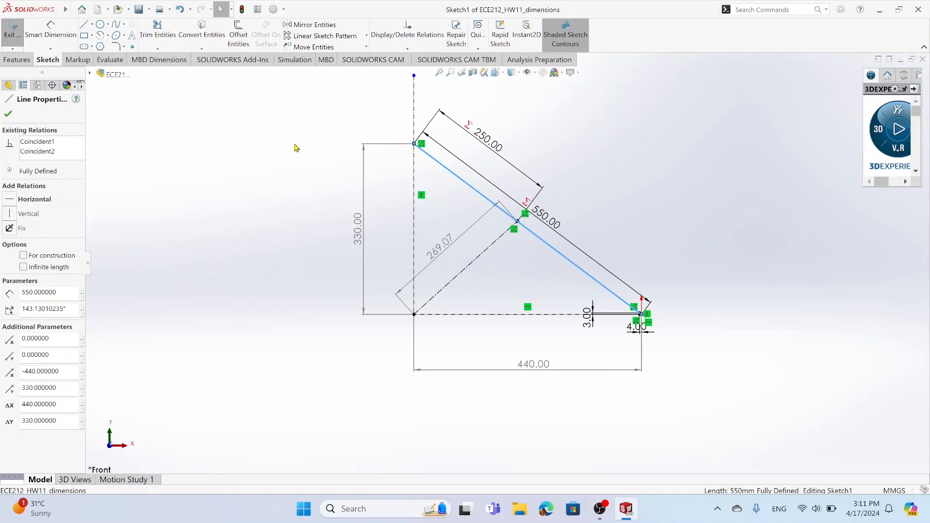
left_click(652, 218)
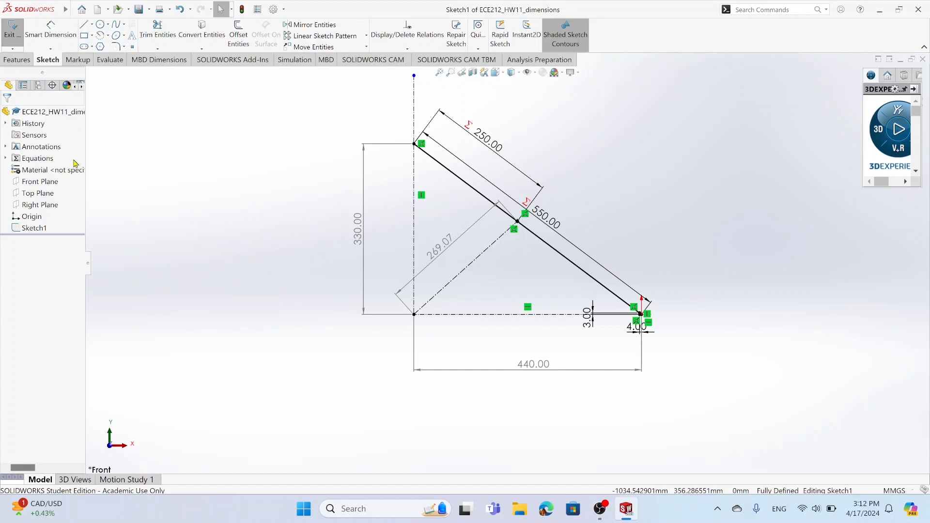
Add a global variable named angle with the value 30deg to the equations
left_click(5, 159)
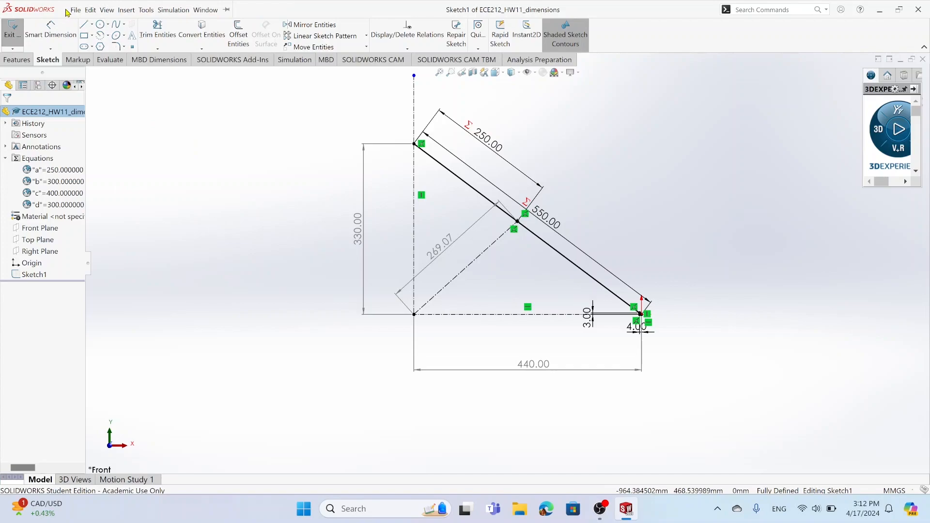
left_click(75, 12)
left_click(80, 11)
left_click(147, 12)
left_click(174, 392)
left_click(47, 115)
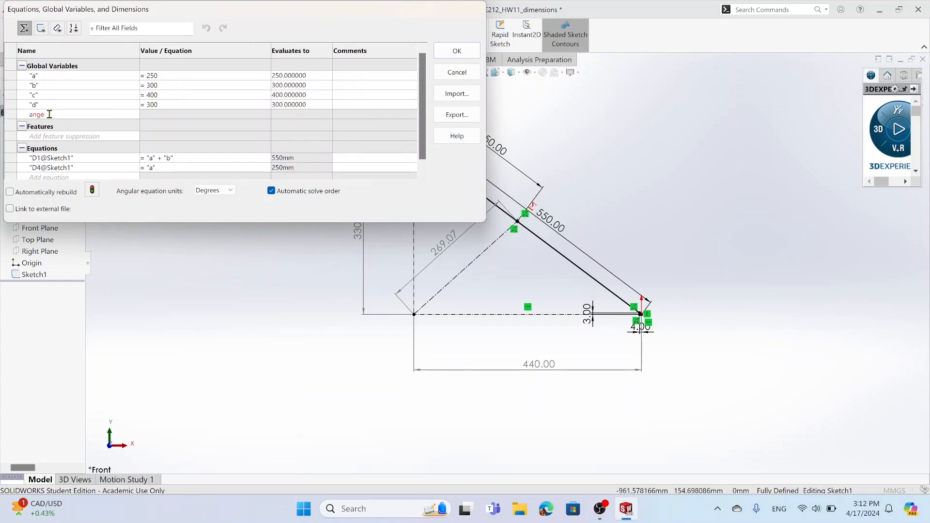
key("Tab")
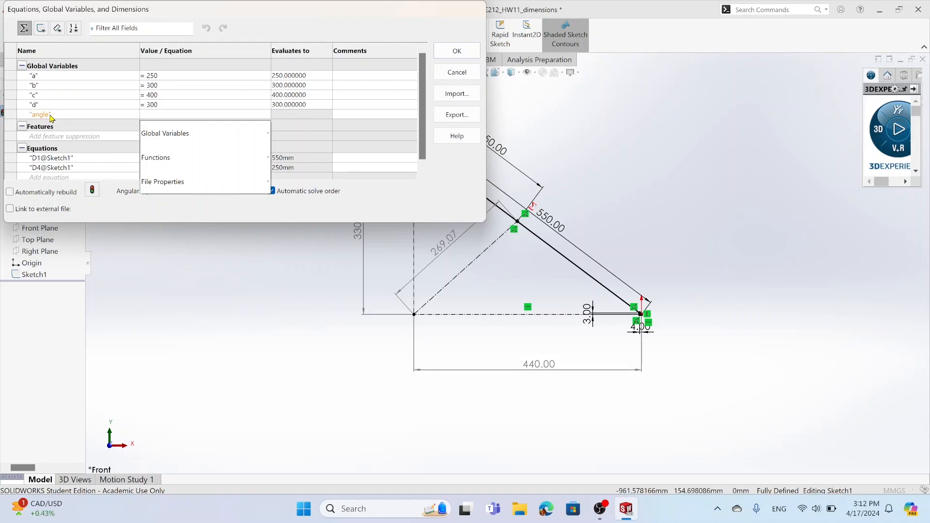
type("=30d")
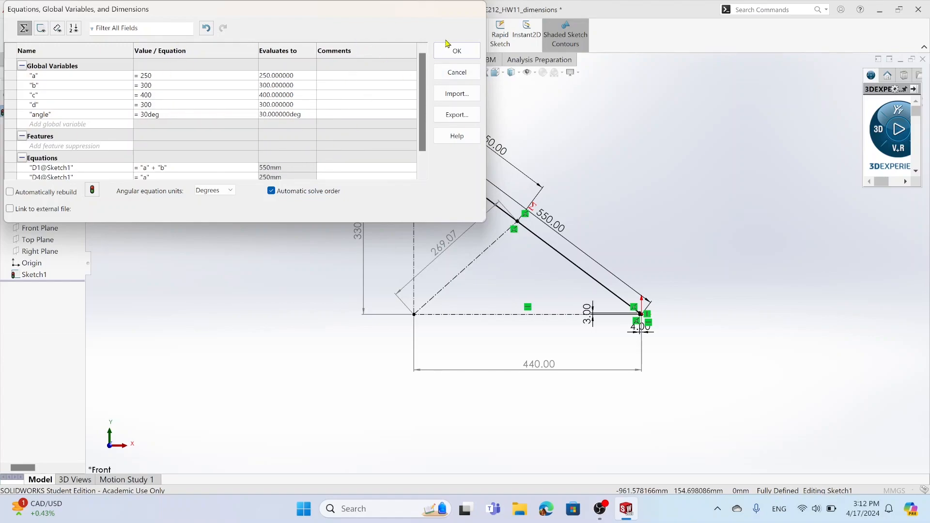
left_click(455, 55)
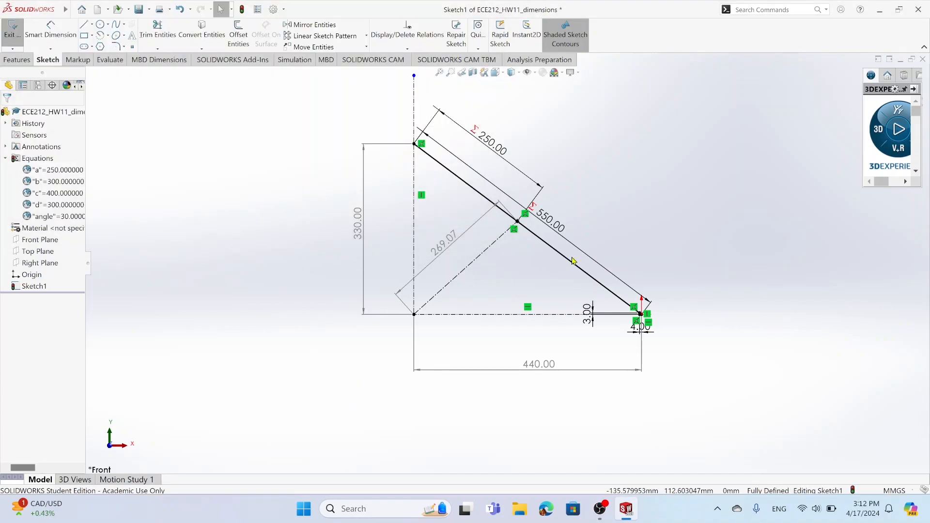
Sketch a rising line across the inclined line near its sketch point, from about (-496, 106) to (-13, 273) mm
scroll(563, 251, "down", 3)
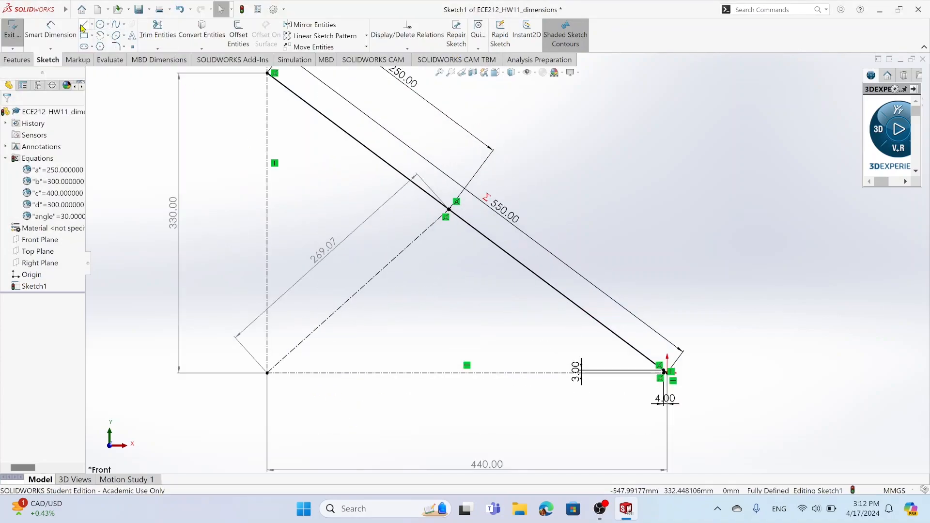
left_click(84, 27)
left_click(217, 276)
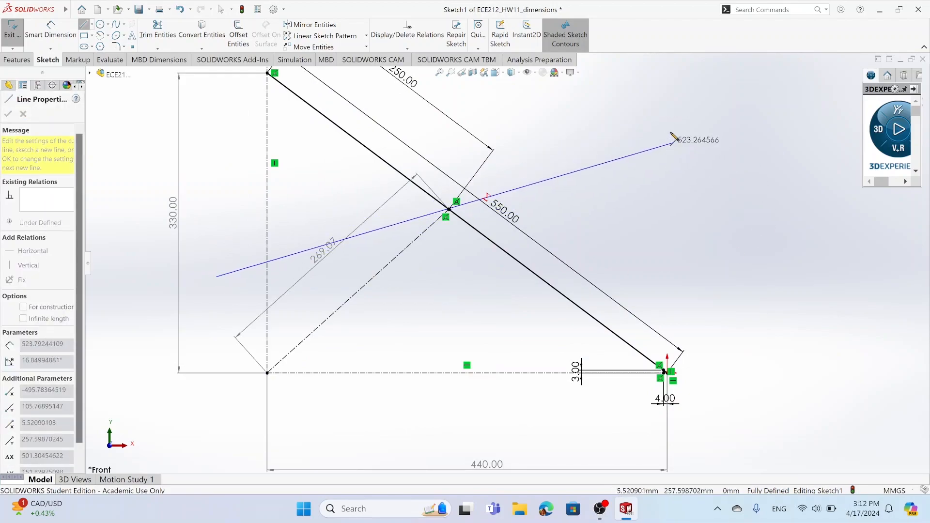
left_click(655, 126)
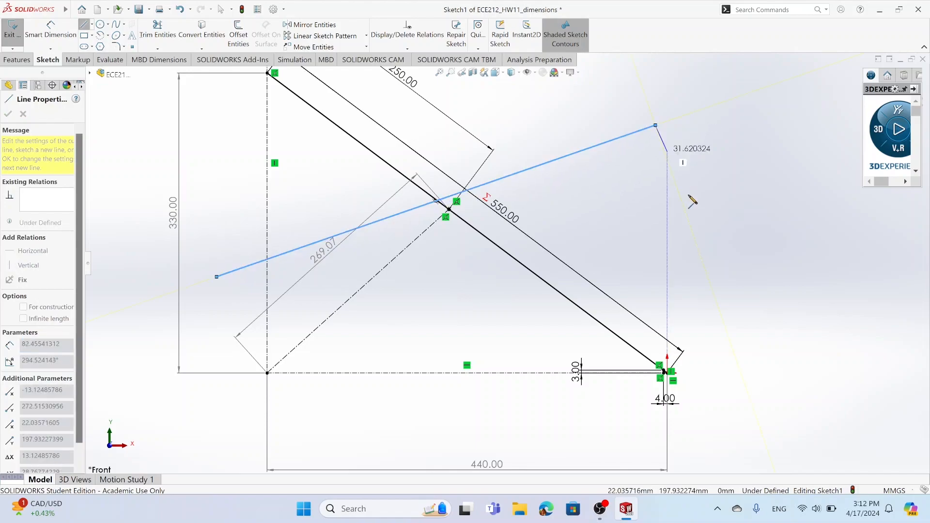
key("Escape")
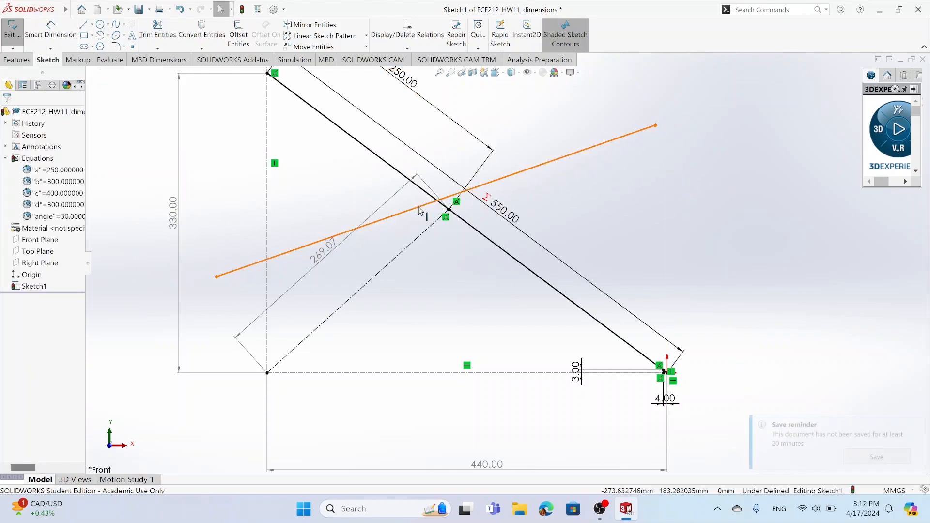
Add a Coincident relation between the new crossing line and the sketch point on the inclined line
left_click(420, 207)
left_click(449, 210, "ctrl")
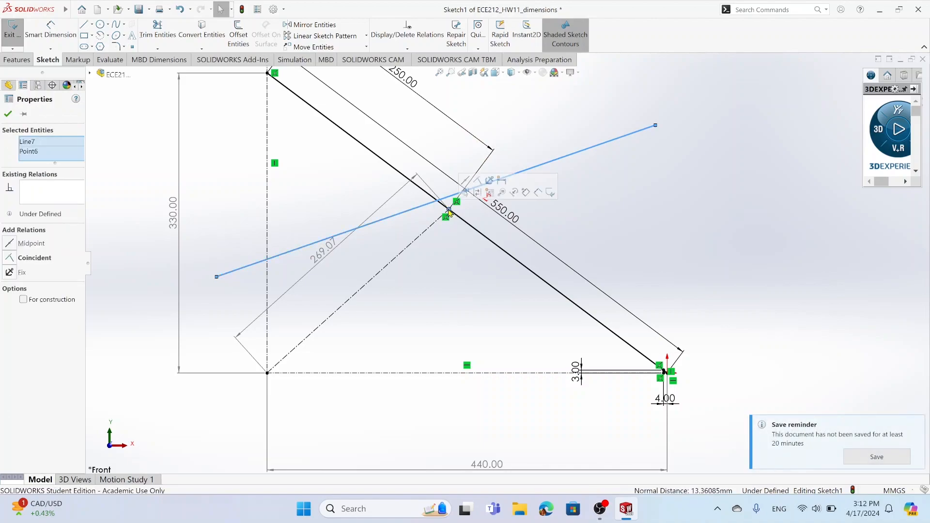
left_click(12, 260)
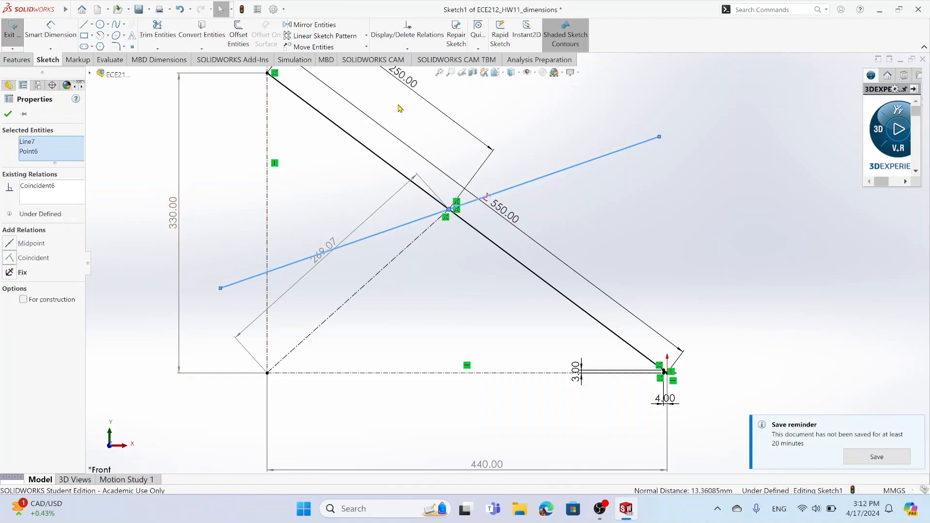
left_click(702, 219)
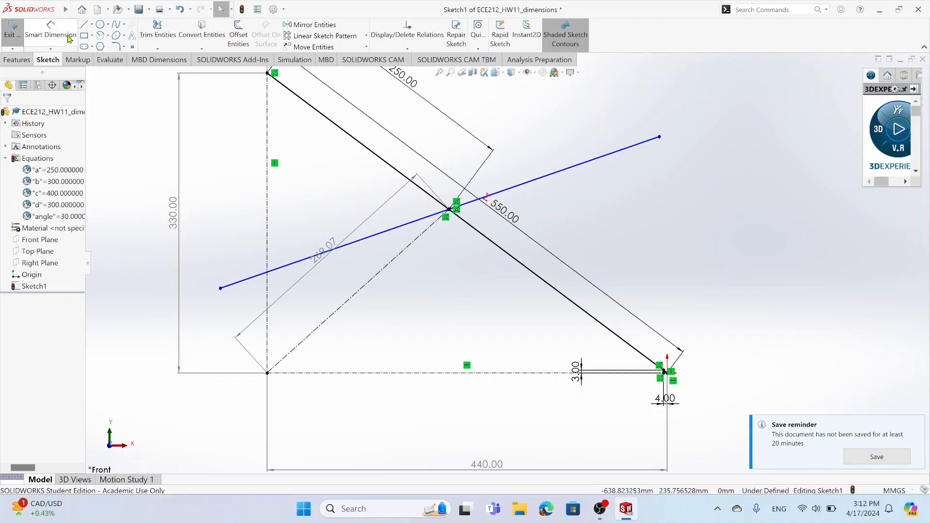
Dimension the crossing line from its lower end to the sketch point and link the value to global variable "c"
left_click(50, 29)
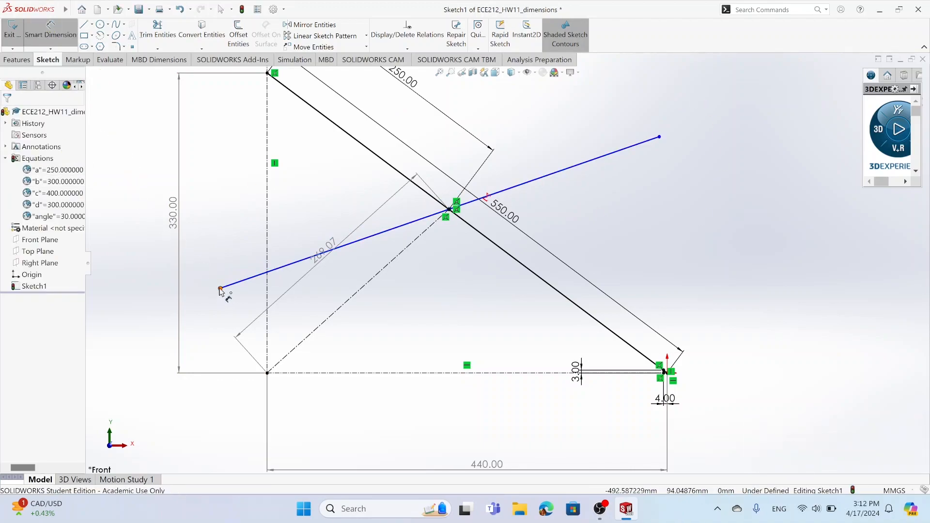
left_click(220, 290)
left_click(452, 212)
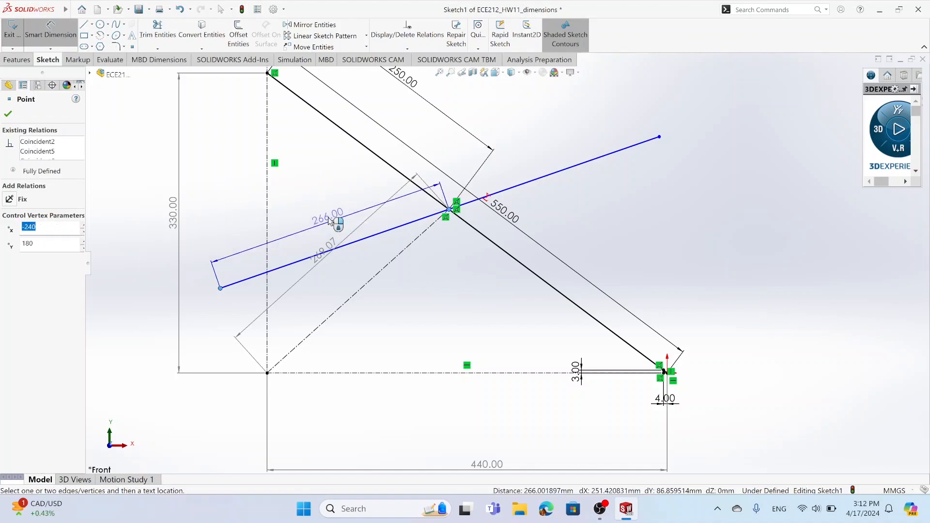
left_click(328, 218)
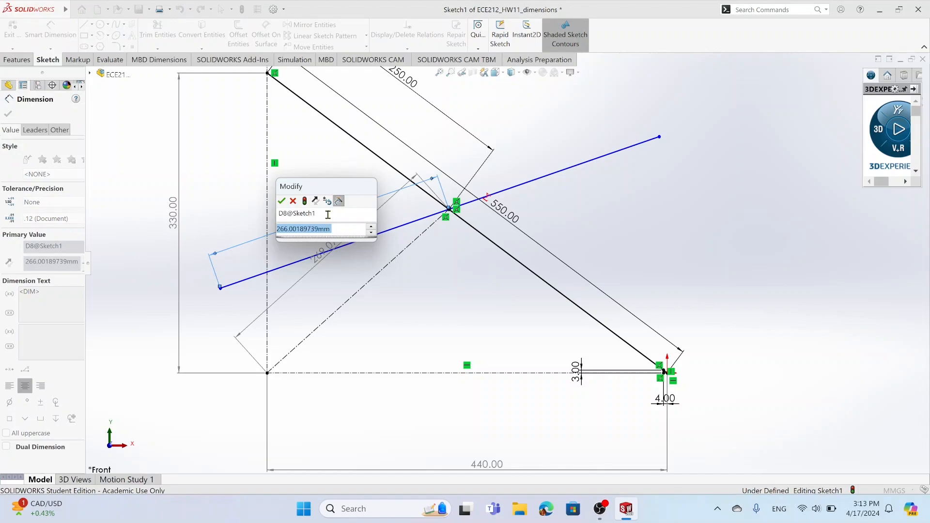
type("=")
mouse_move(320, 249)
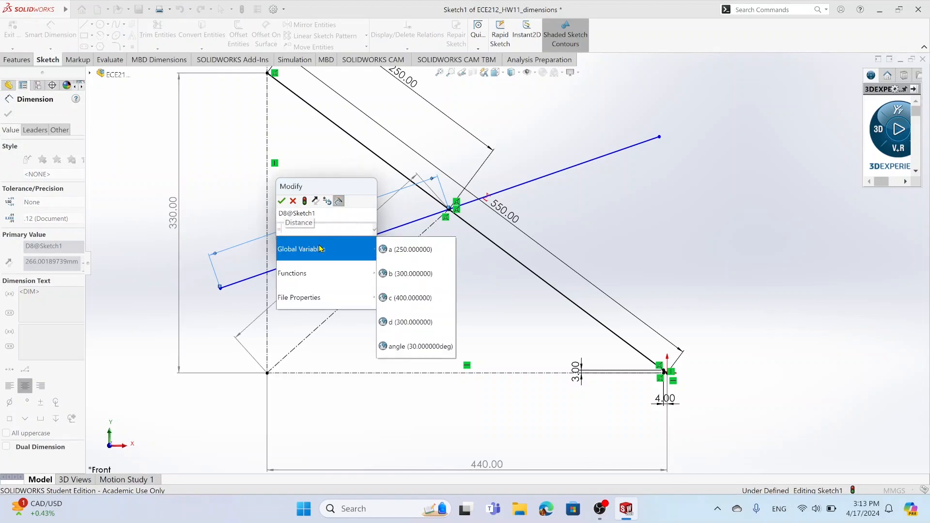
left_click(428, 321)
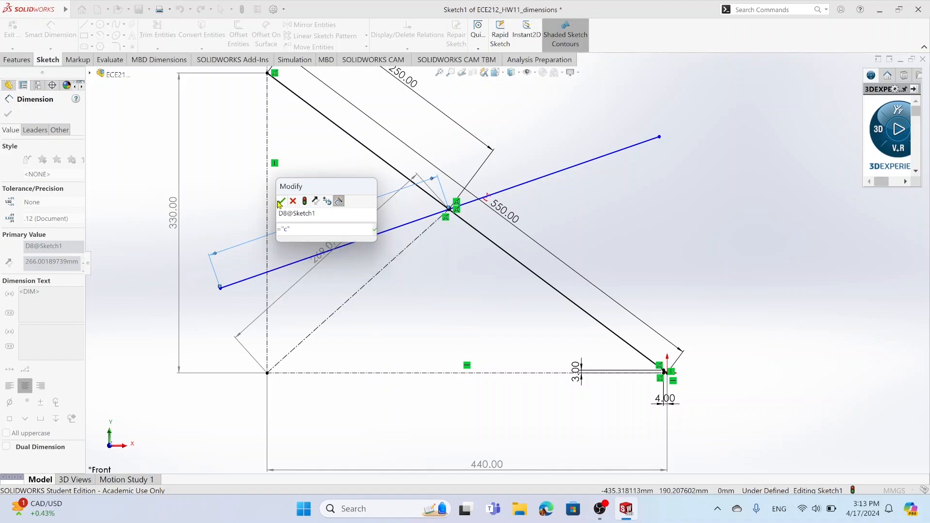
left_click(281, 202)
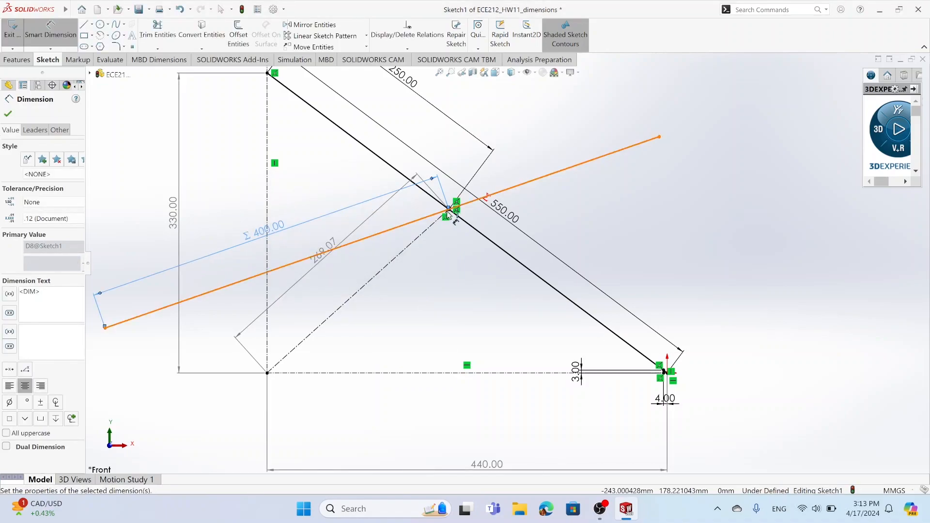
Dimension the crossing line from the sketch point to its upper end and link the value to global variable "d"
left_click(449, 210)
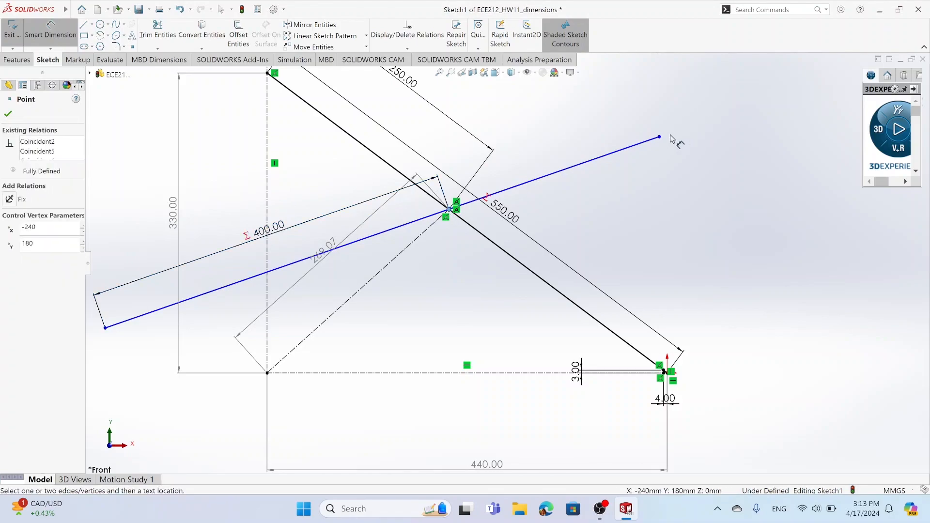
left_click(659, 138)
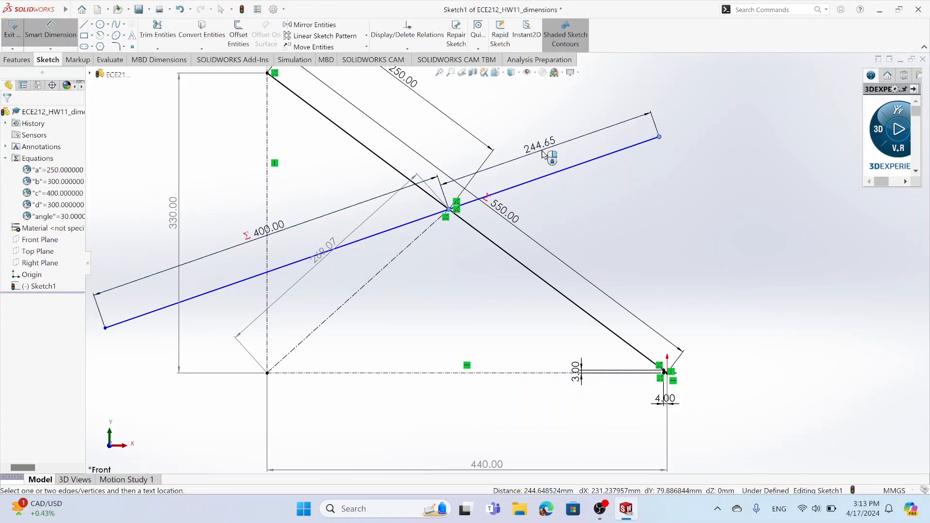
left_click(543, 154)
type("=")
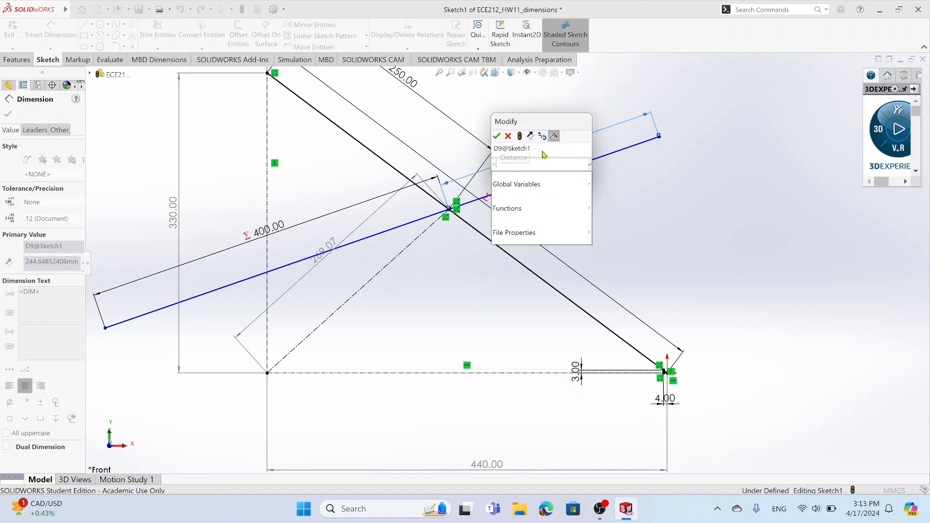
mouse_move(518, 180)
left_click(625, 260)
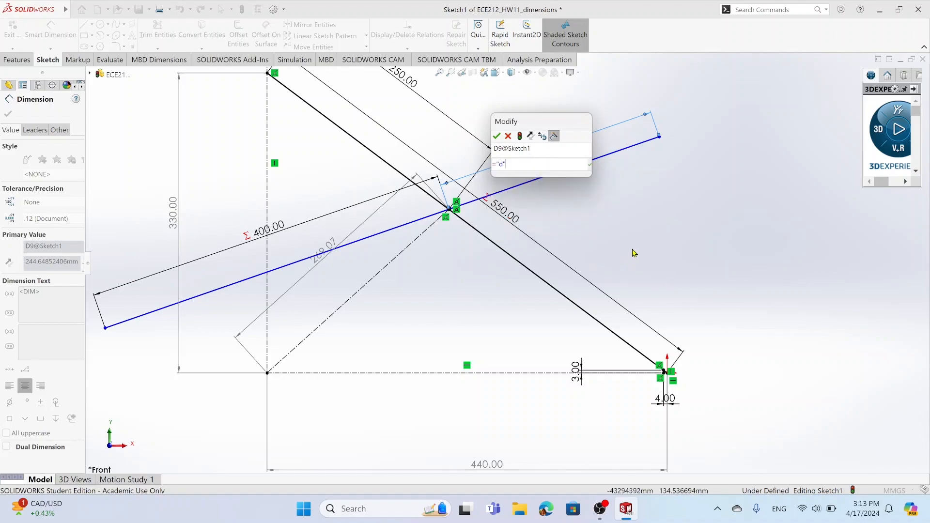
left_click(497, 137)
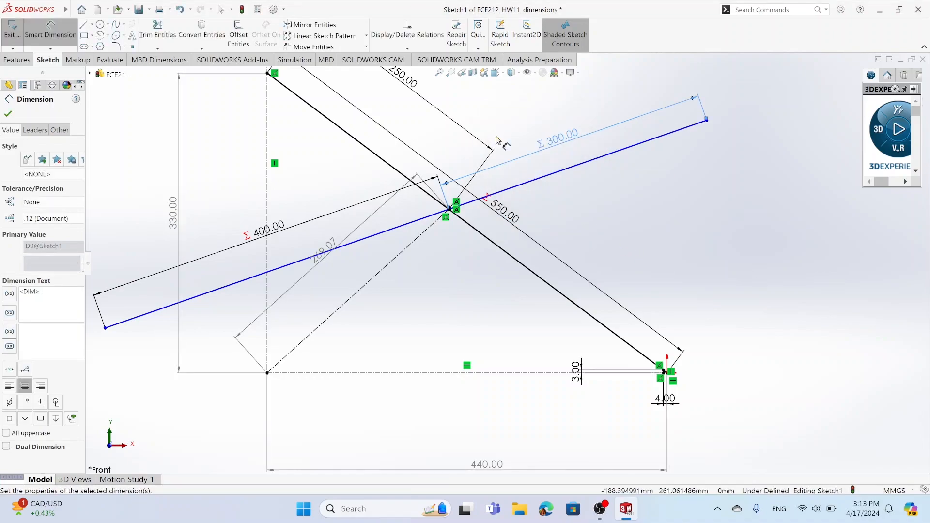
Swing the crossing line about the sketch point by moving its lower end to about (-612, 32) mm
key("z")
key("z")
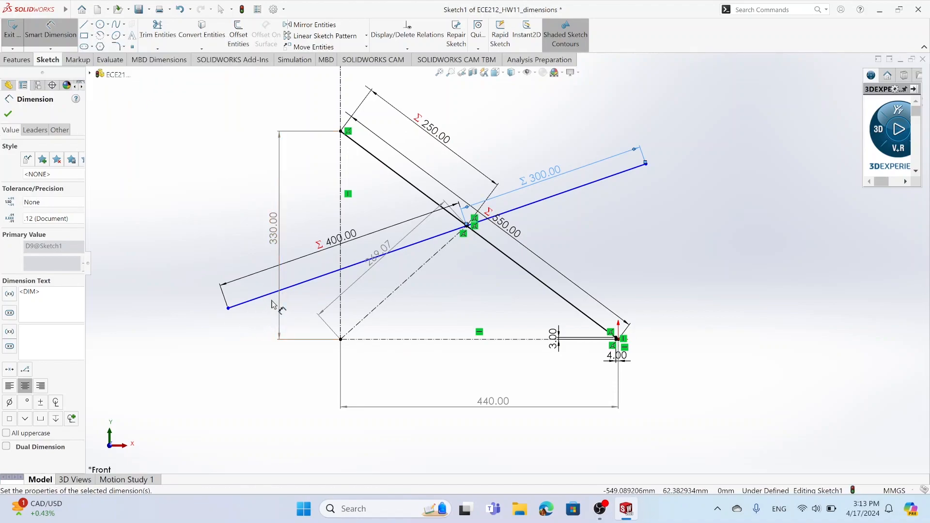
left_click(50, 30)
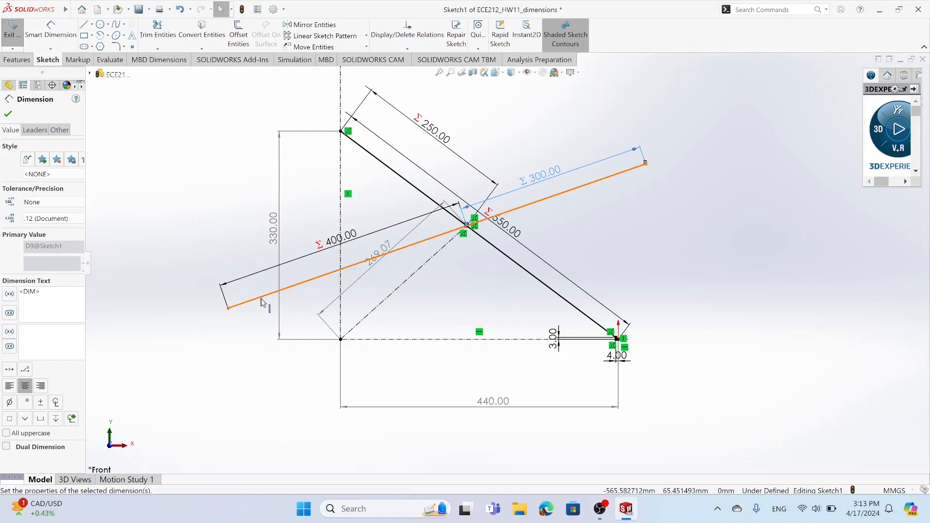
key("Escape")
left_click_drag(228, 308, 225, 326)
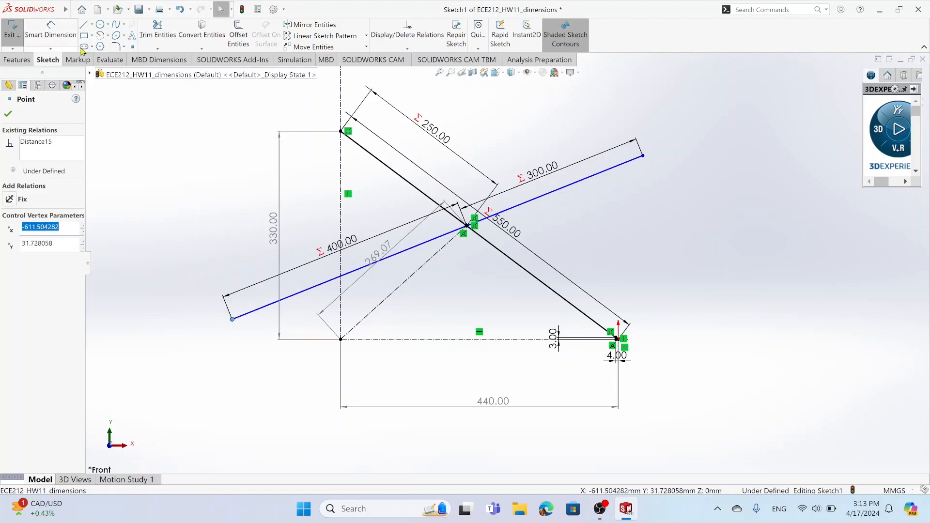
Sketch a nearly horizontal centerline about 393 mm long from the crossing line's lower end toward the origin side
left_click(91, 24)
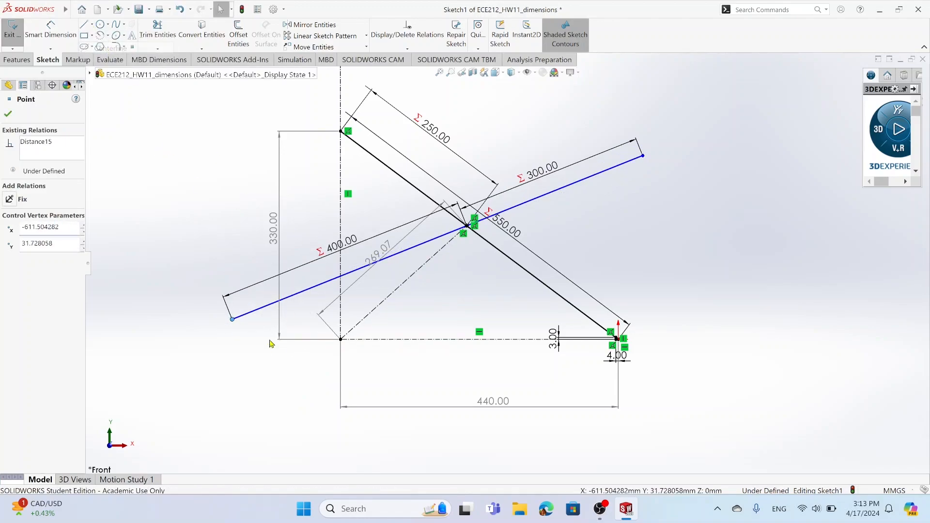
left_click(109, 49)
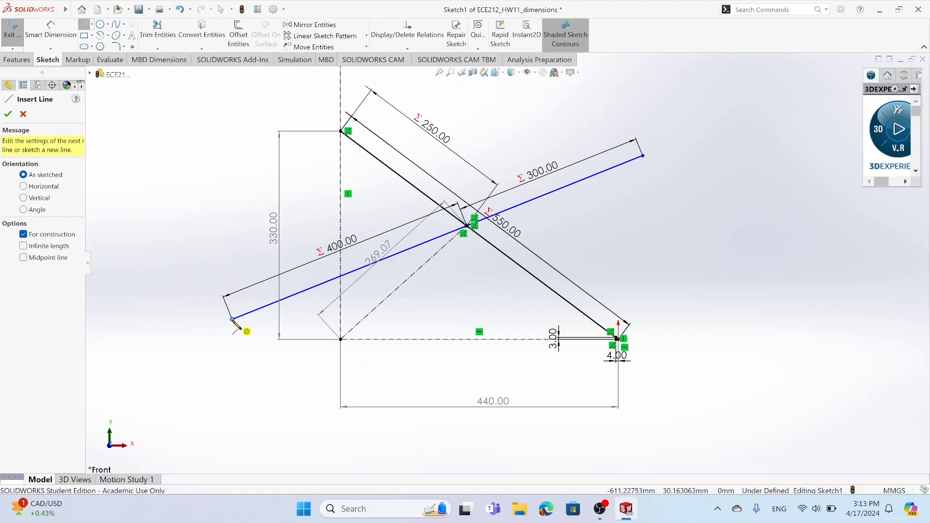
left_click(233, 320)
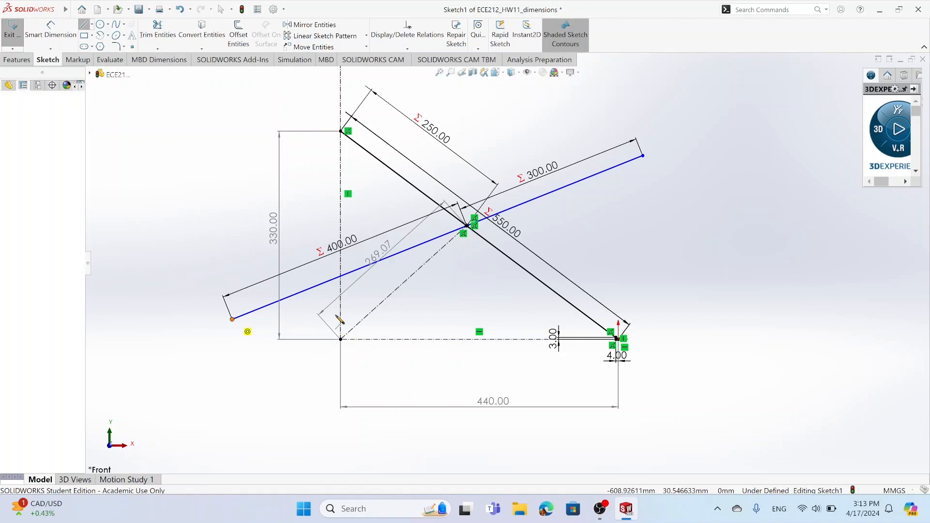
left_click(481, 317)
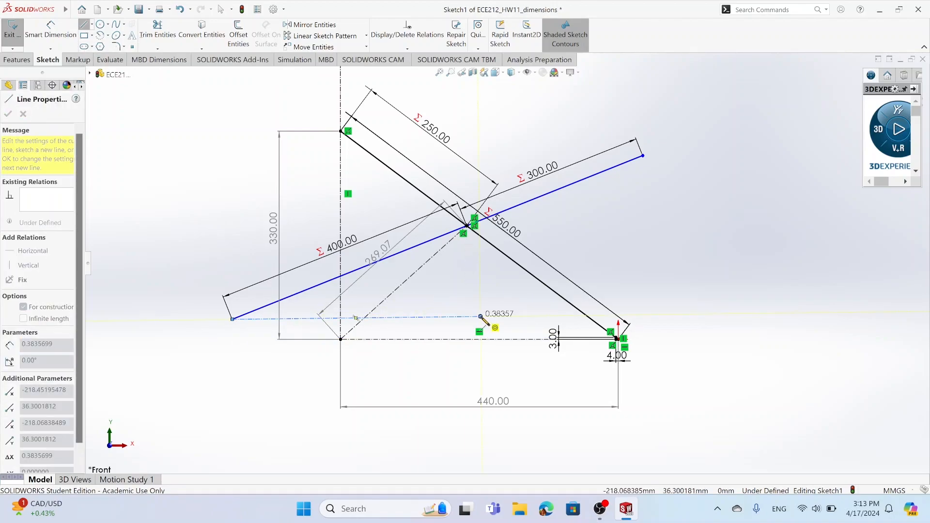
key("Escape")
left_click(51, 30)
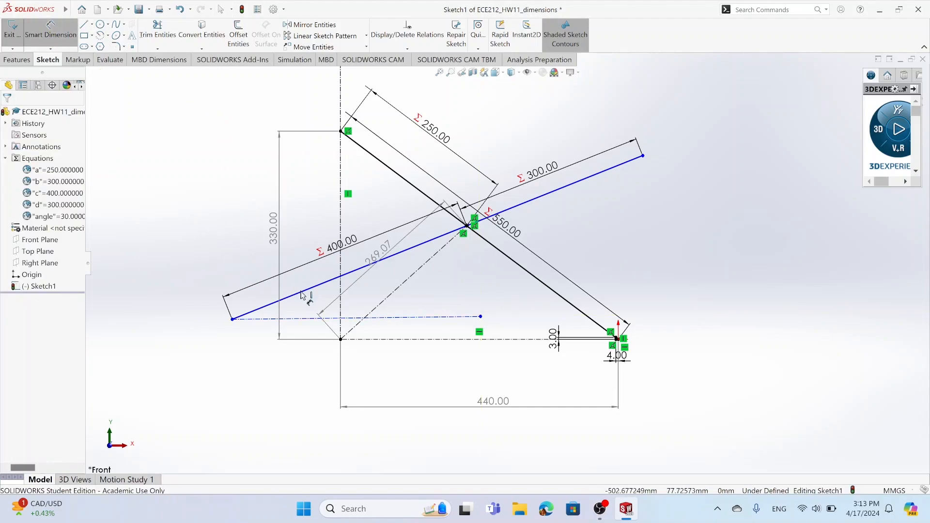
left_click(314, 318)
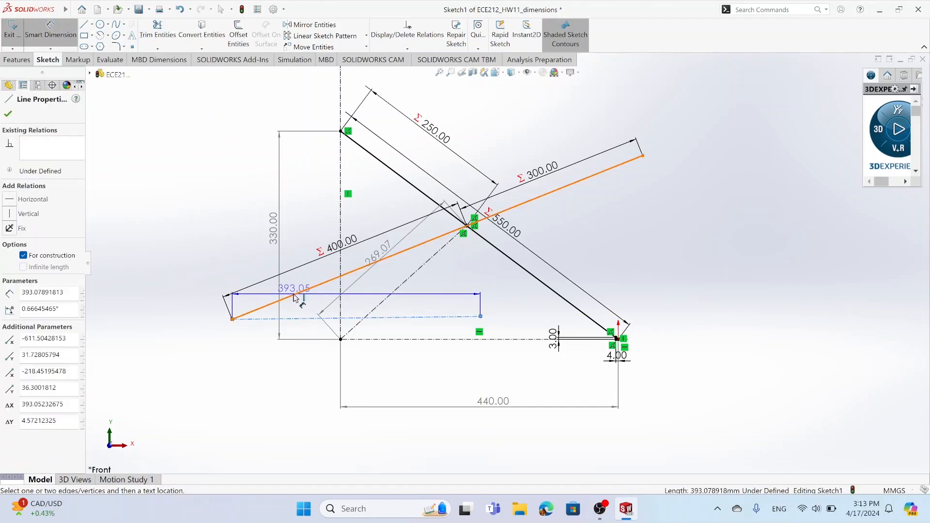
left_click(295, 304)
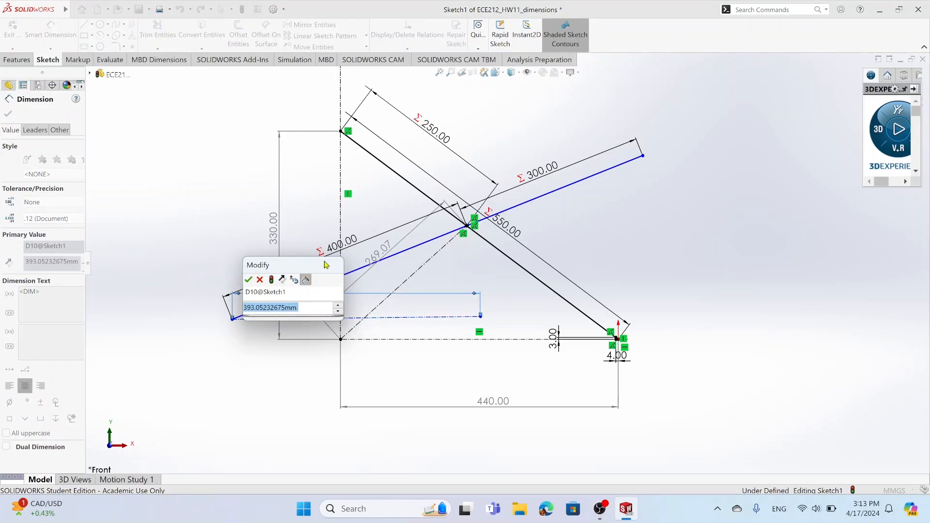
key("Return")
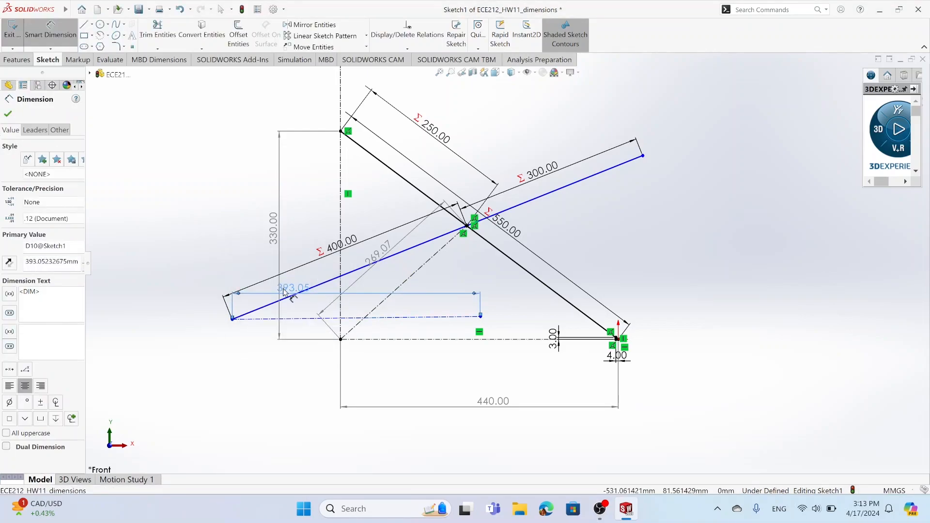
key("Delete")
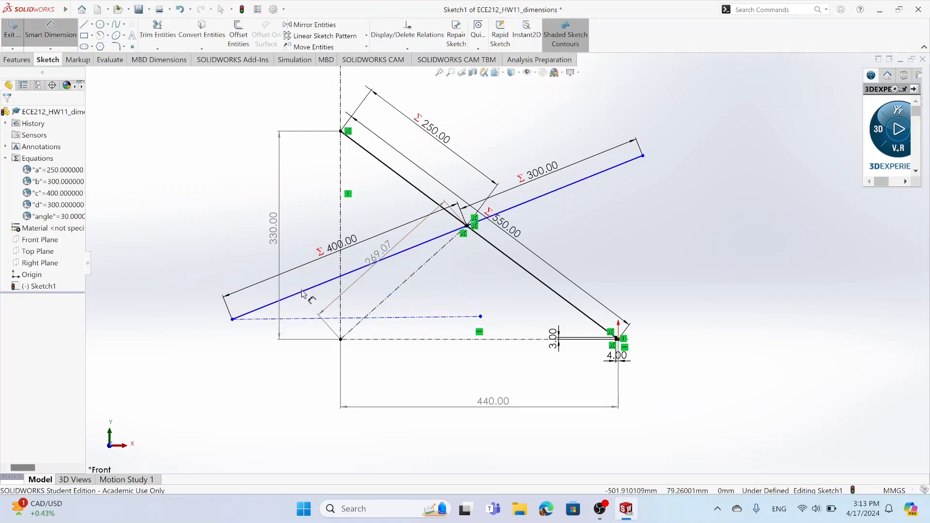
Dimension the angle between the crossing line and the new centerline and link it to global variable "angle"
left_click(302, 292)
left_click(302, 319)
left_click(321, 316)
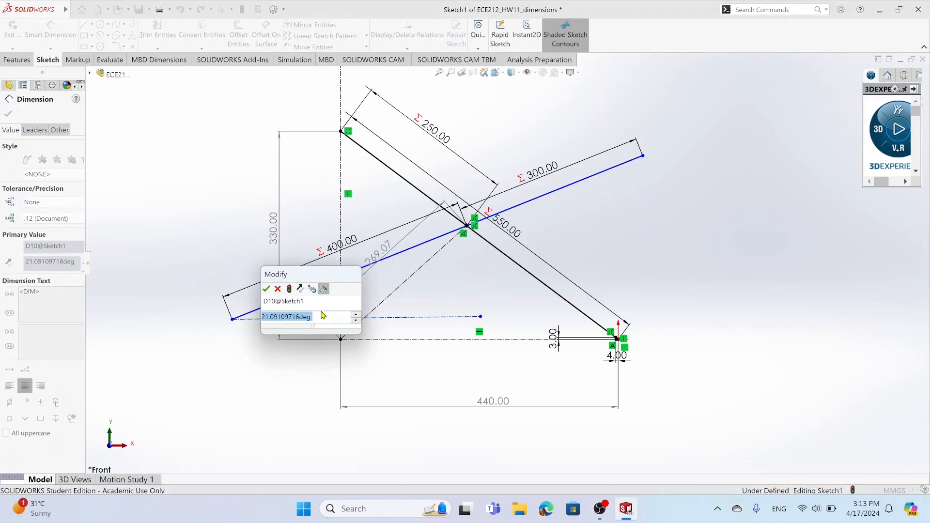
type("=")
mouse_move(296, 393)
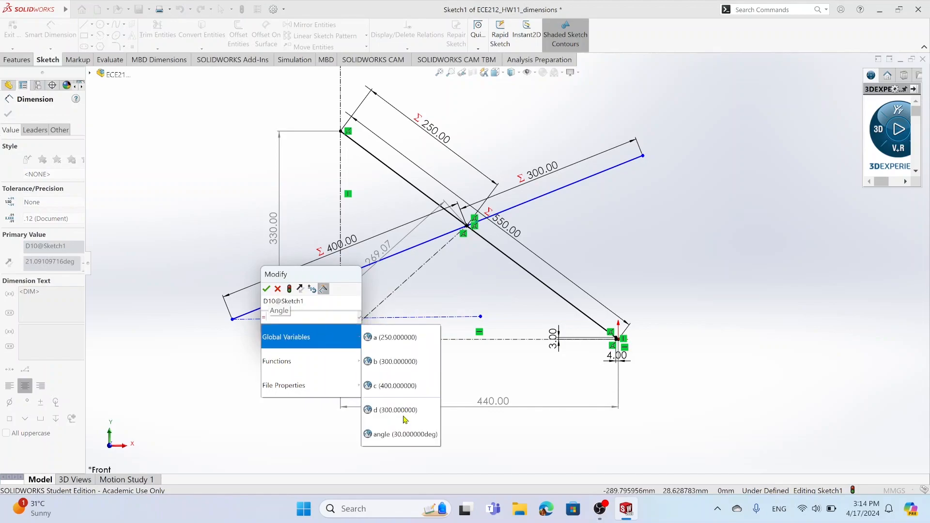
left_click(406, 432)
left_click(267, 290)
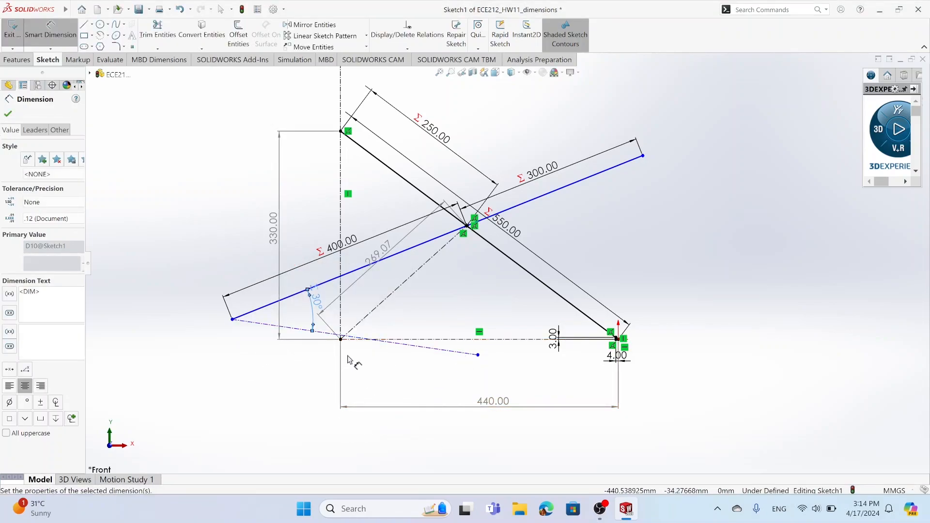
left_click(338, 320)
key("Escape")
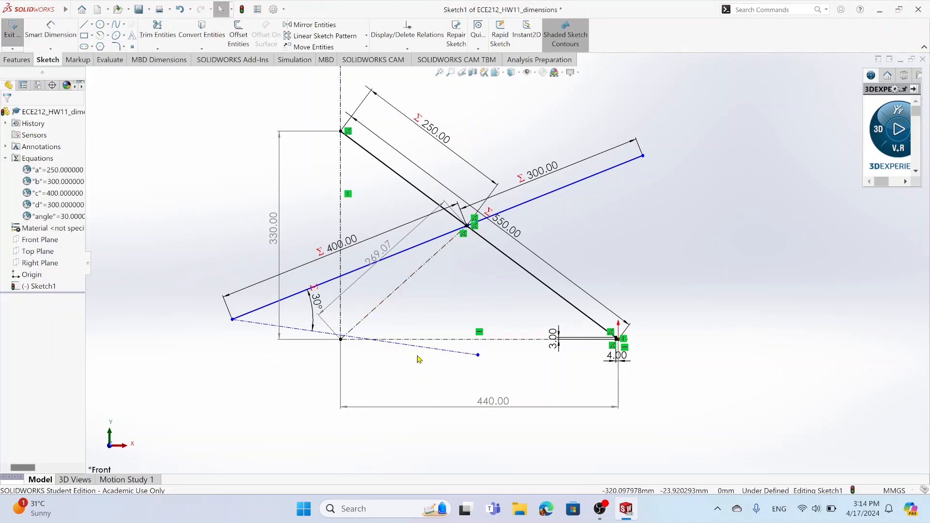
Add a Horizontal relation to the centerline at the crossing line's lower end
left_click(421, 347)
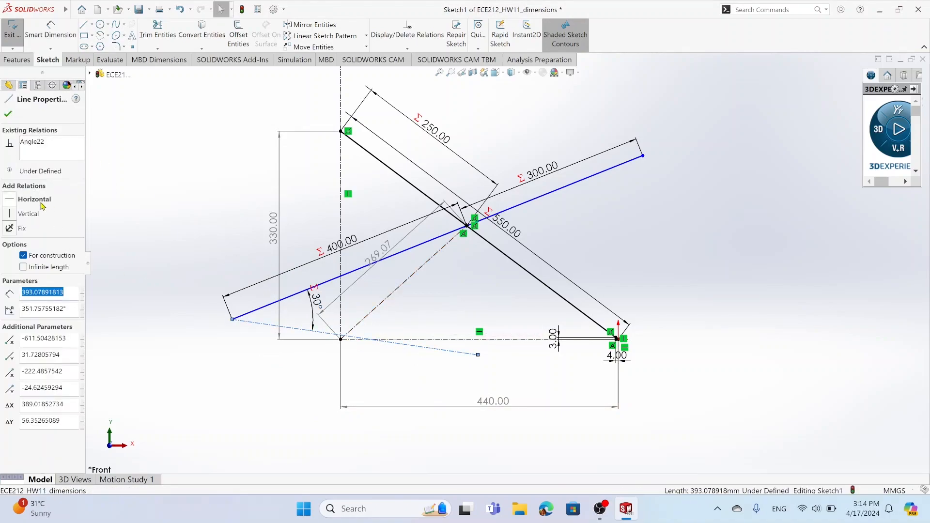
left_click(10, 200)
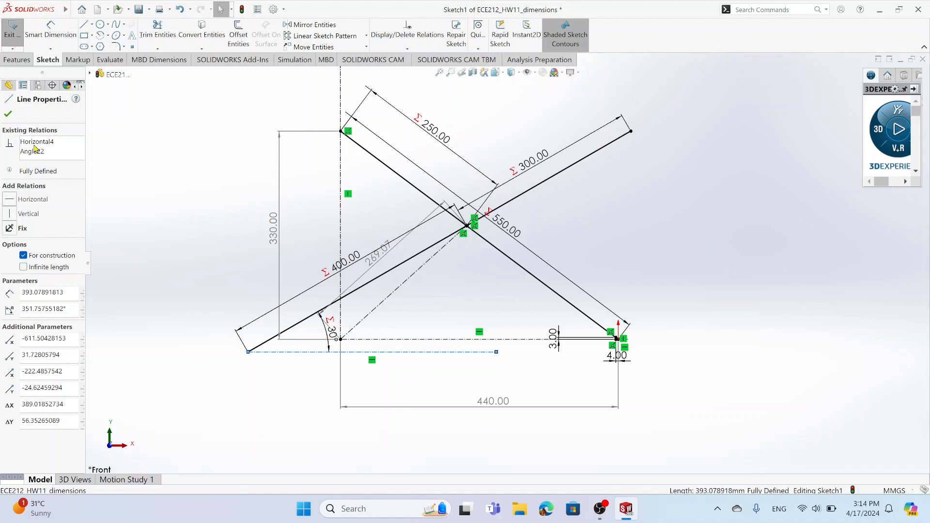
left_click(8, 114)
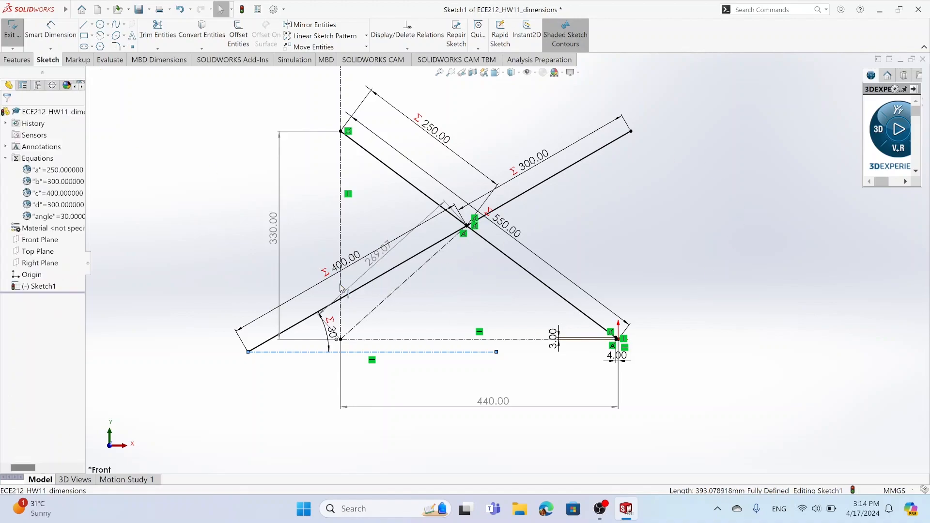
Move the 400 mm and 269.07 mm dimensions farther out from the lines and exit the sketch
left_click_drag(342, 290, 257, 186)
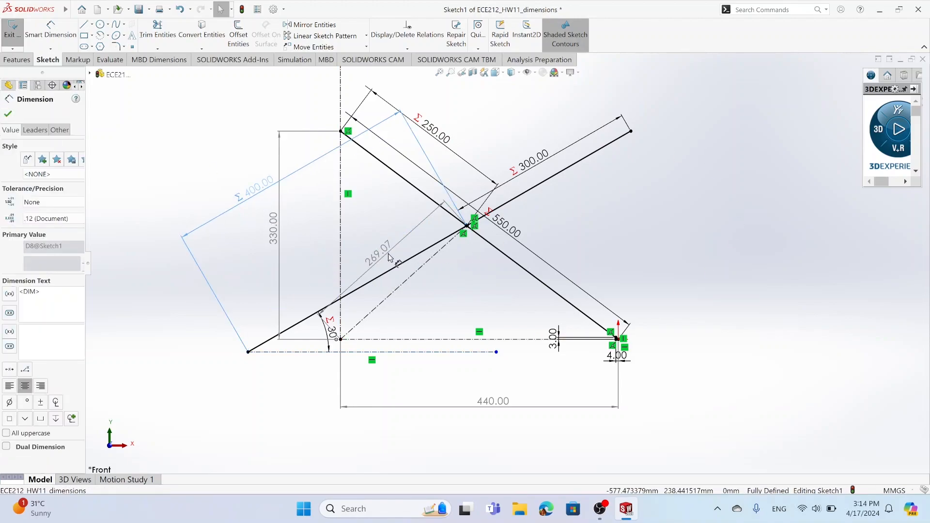
left_click_drag(388, 254, 376, 245)
left_click(283, 218)
left_click(331, 336)
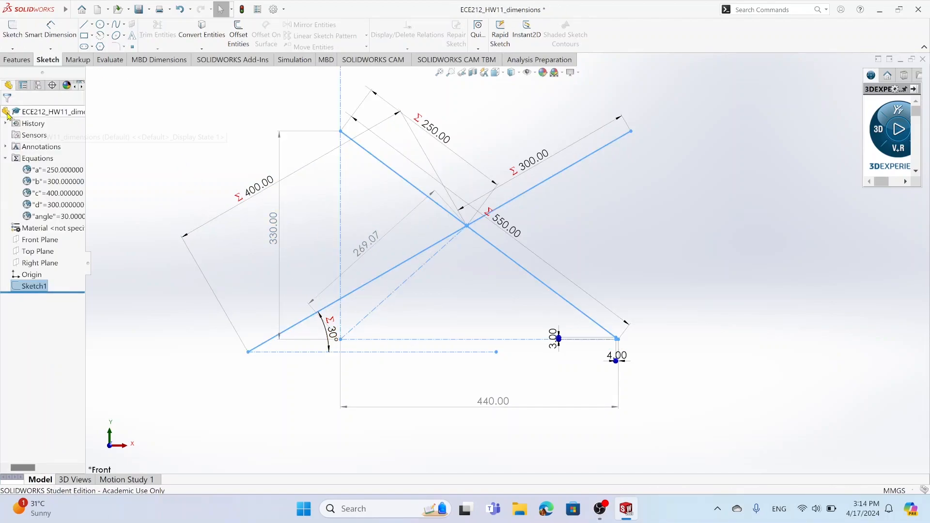
left_click(176, 146)
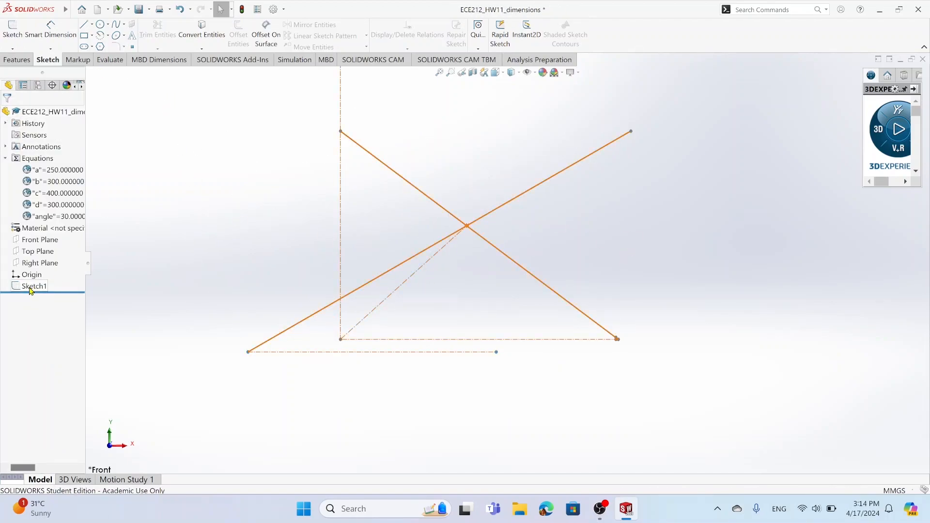
Reopen Sketch1 and move the 269.07 and 250 mm dimensions close to their lines and the 300 mm dimension outward
left_click(29, 289)
left_click(30, 263)
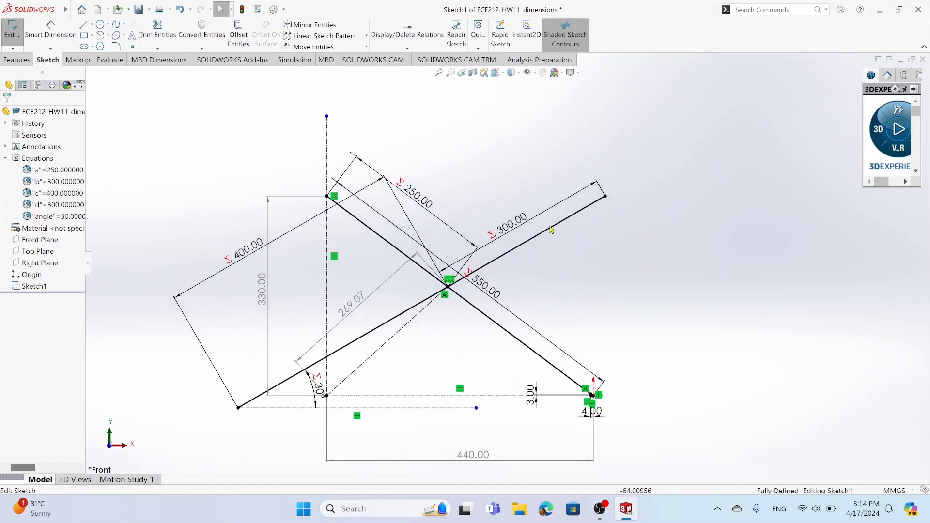
scroll(523, 301, "down", 2)
left_click_drag(315, 311, 344, 351)
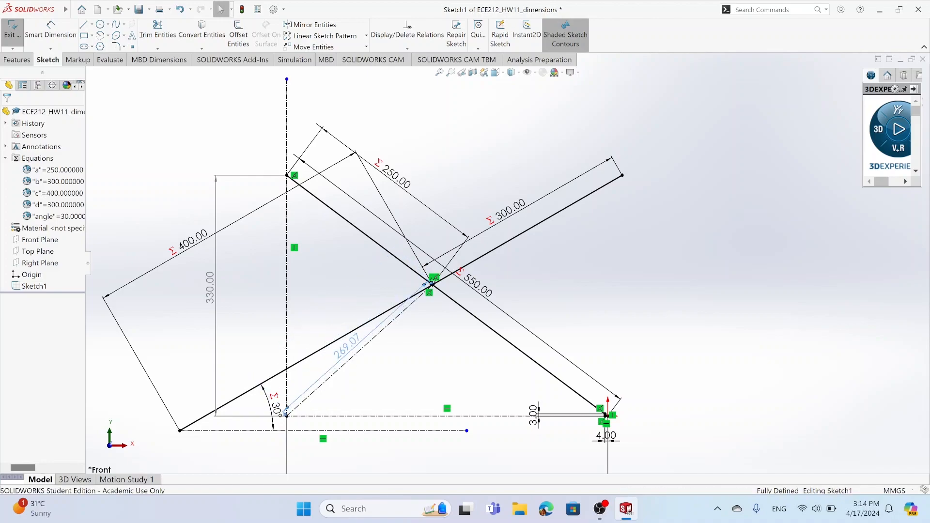
left_click_drag(510, 208, 424, 101)
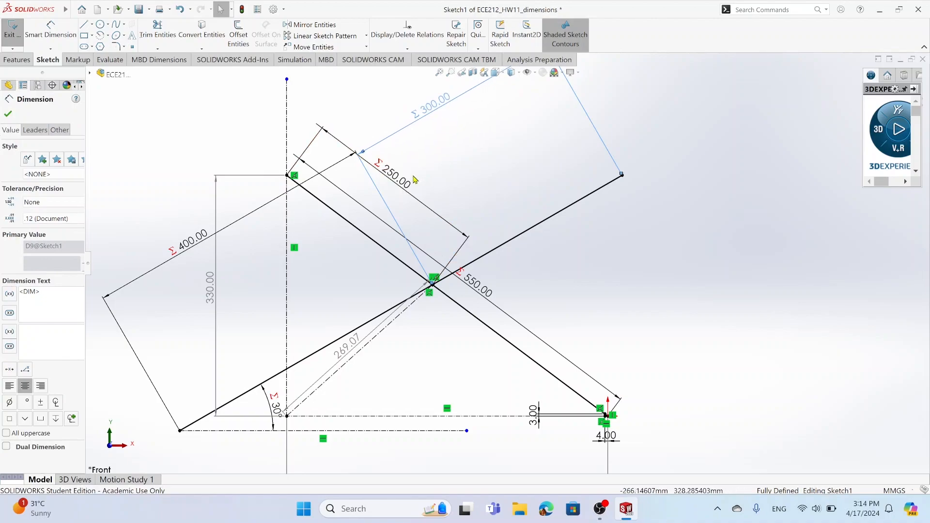
left_click_drag(415, 180, 381, 231)
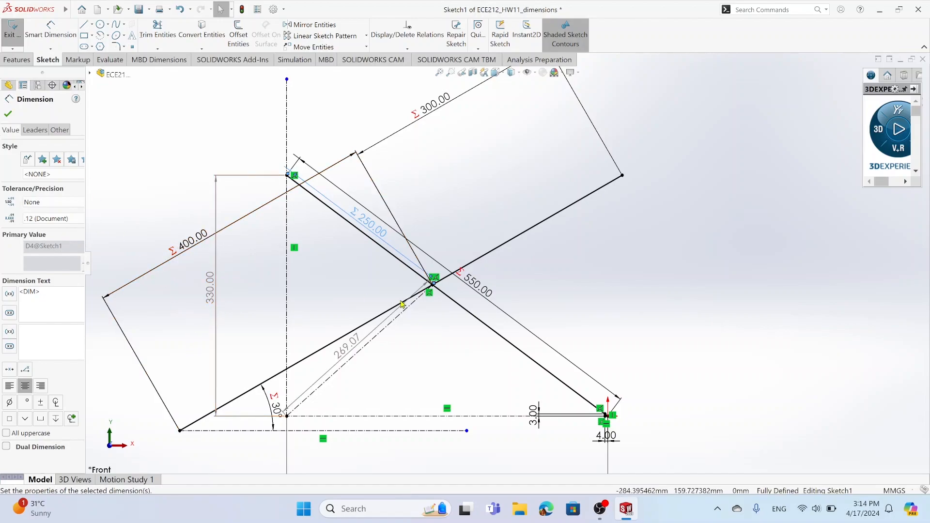
scroll(402, 335, "up", 3)
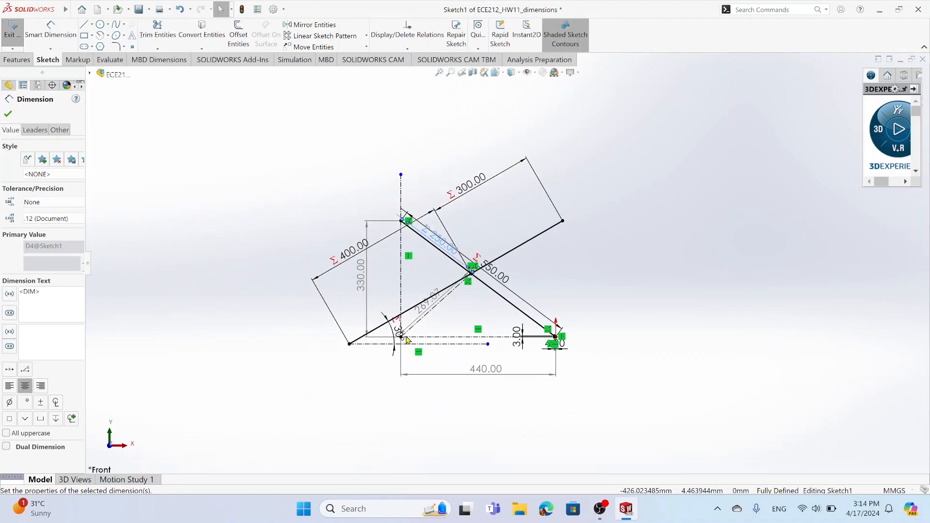
scroll(495, 376, "down", 2)
scroll(623, 208, "up", 2)
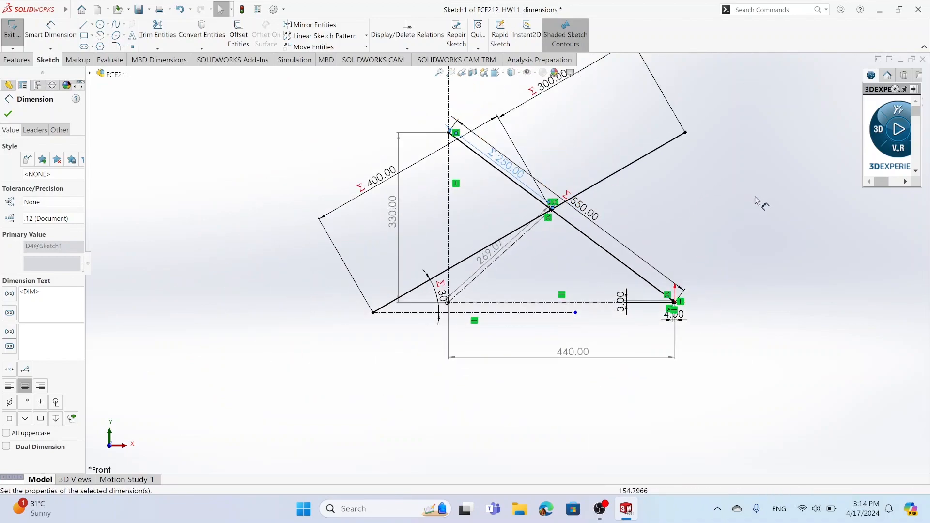
scroll(754, 196, "up", 2)
scroll(742, 203, "down", 2)
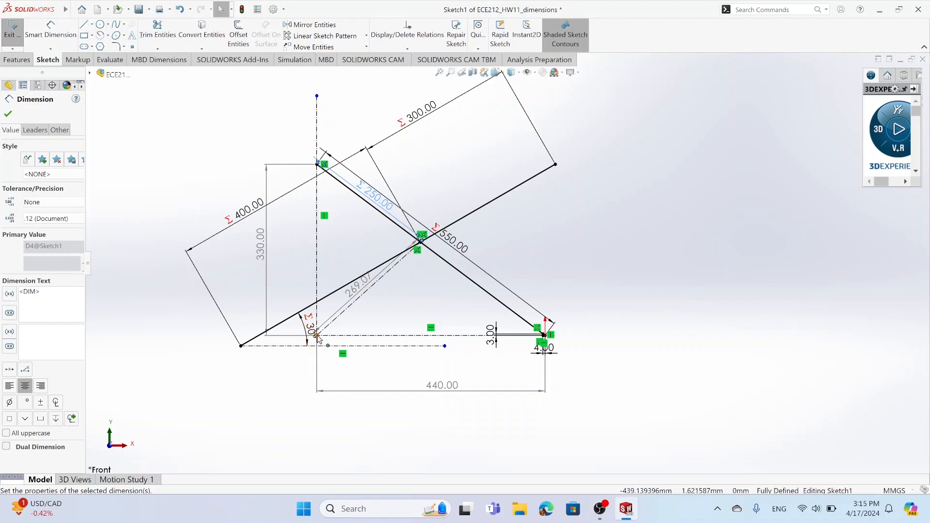
Sketch a construction centerline about 608 mm long from the lines' crossing point diagonally down past the crossing line's lower end
left_click(93, 25)
left_click(108, 48)
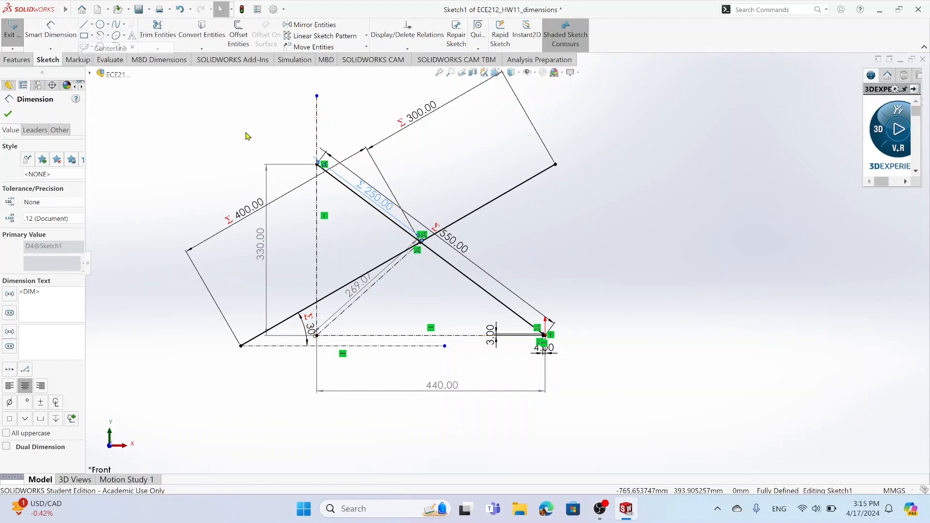
left_click(421, 241)
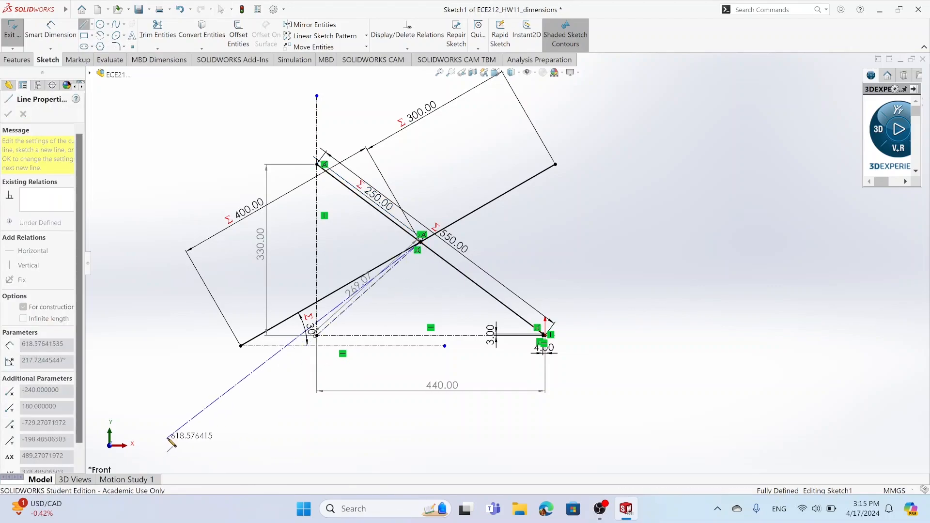
left_click(175, 439)
key("Escape")
key("Escape")
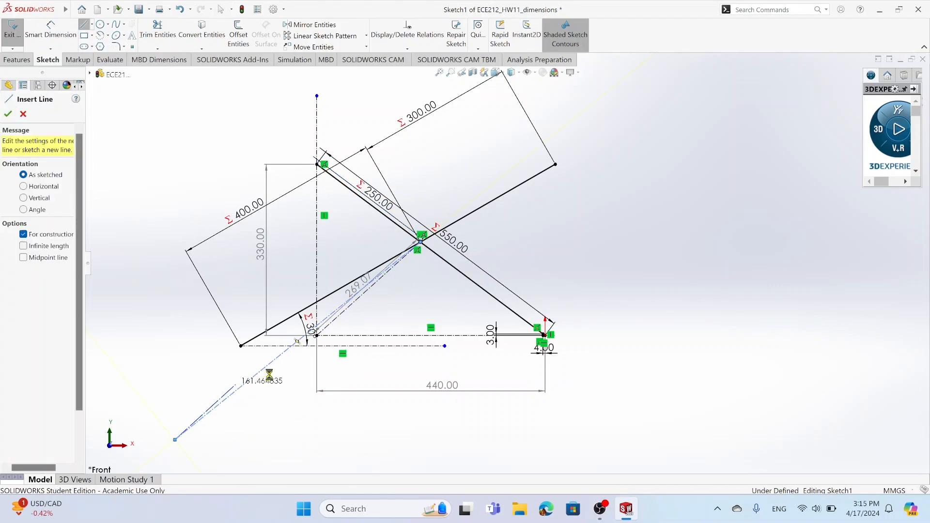
Add a Collinear relation between the new long centerline and the existing diagonal centerline from the crossing point
left_click(271, 363)
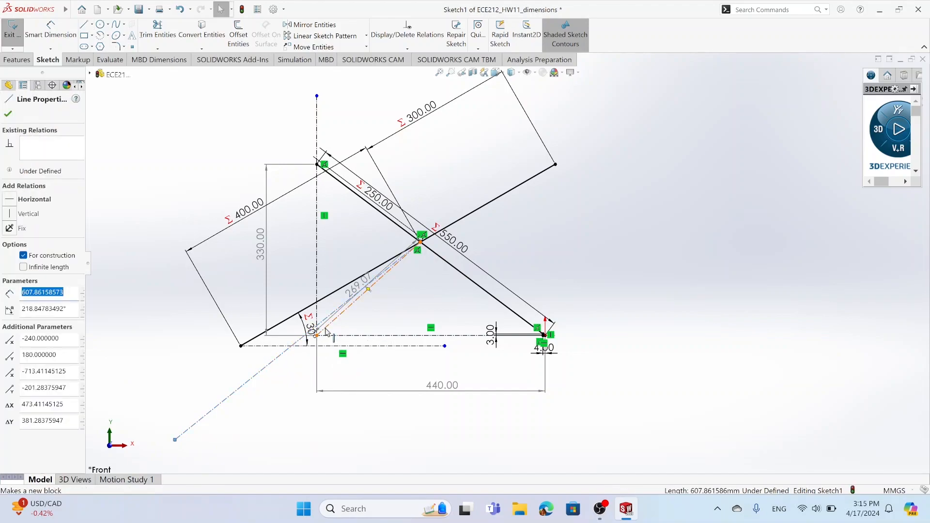
left_click(351, 305, "ctrl")
left_click(10, 275)
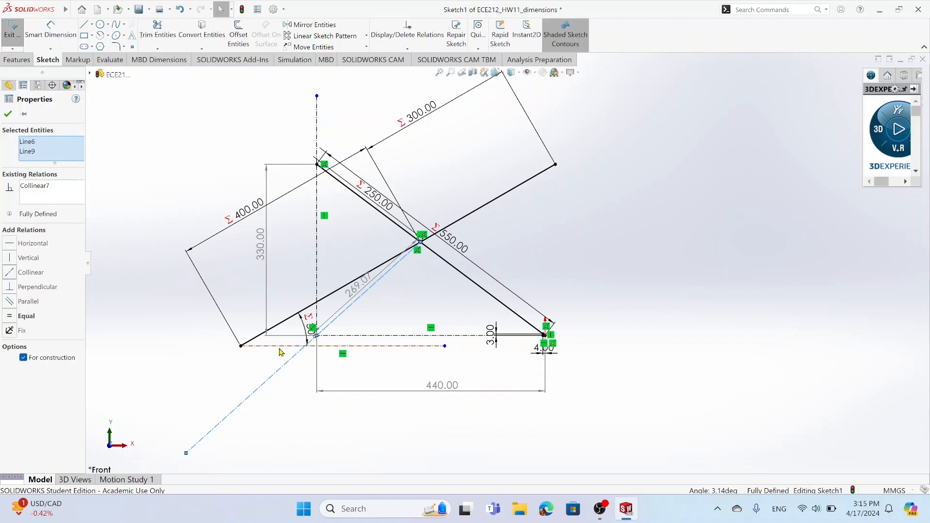
Sketch a near-vertical centerline about 568 mm long passing by the crossing line's lower end
scroll(254, 350, "down", 2)
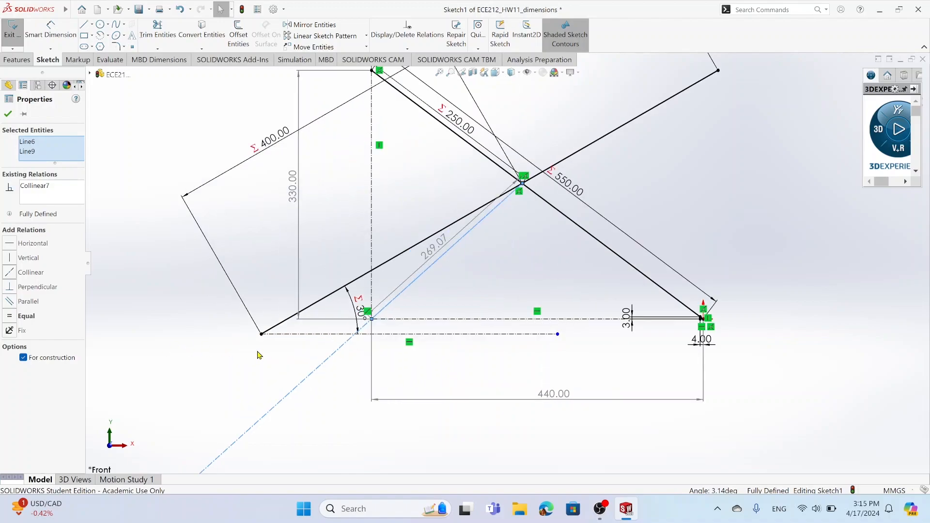
scroll(257, 351, "up", 5)
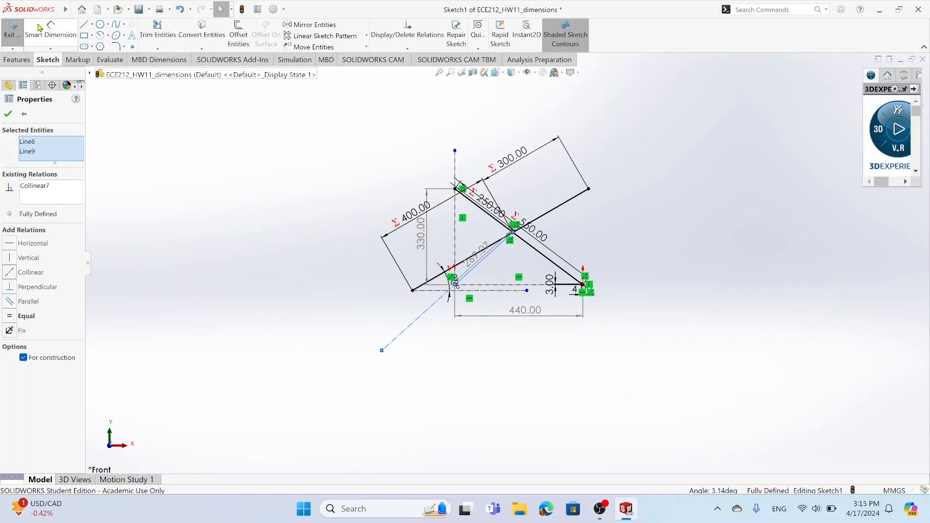
left_click(93, 24)
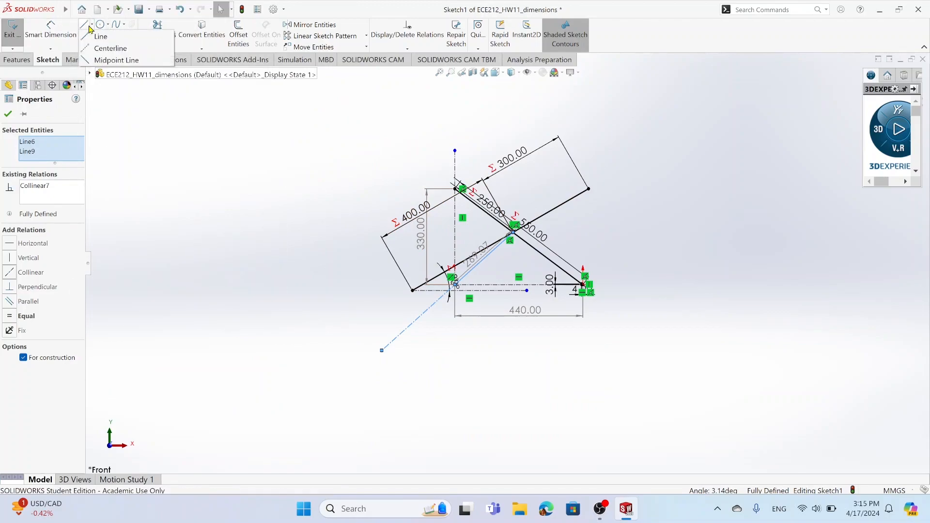
left_click(109, 48)
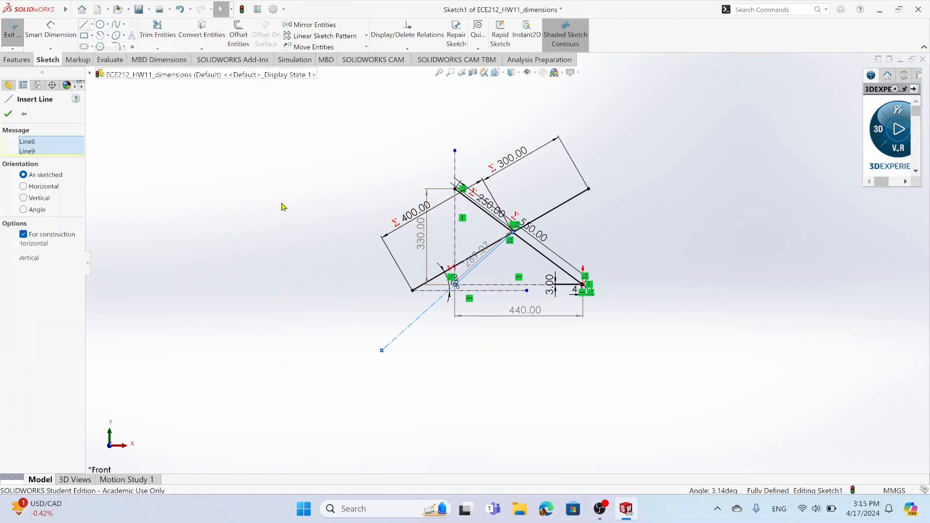
left_click(413, 291)
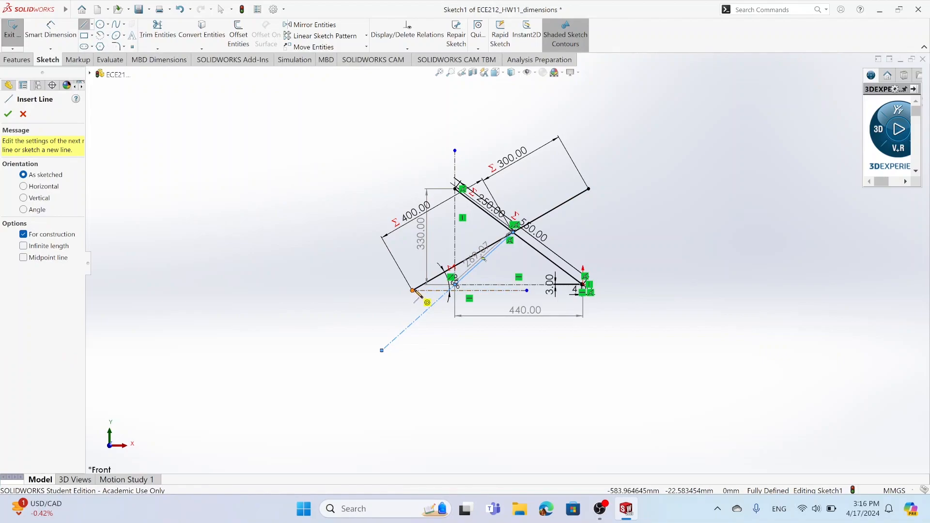
left_click(413, 239)
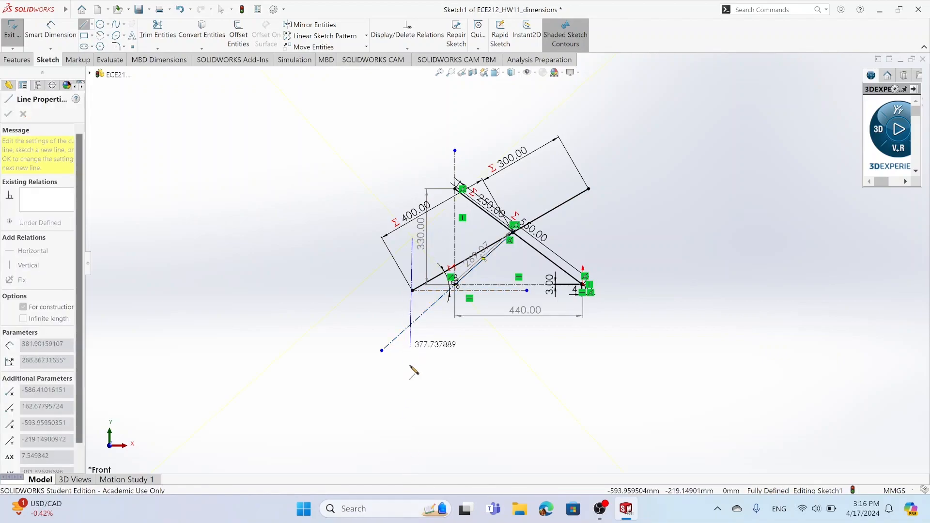
left_click(415, 403)
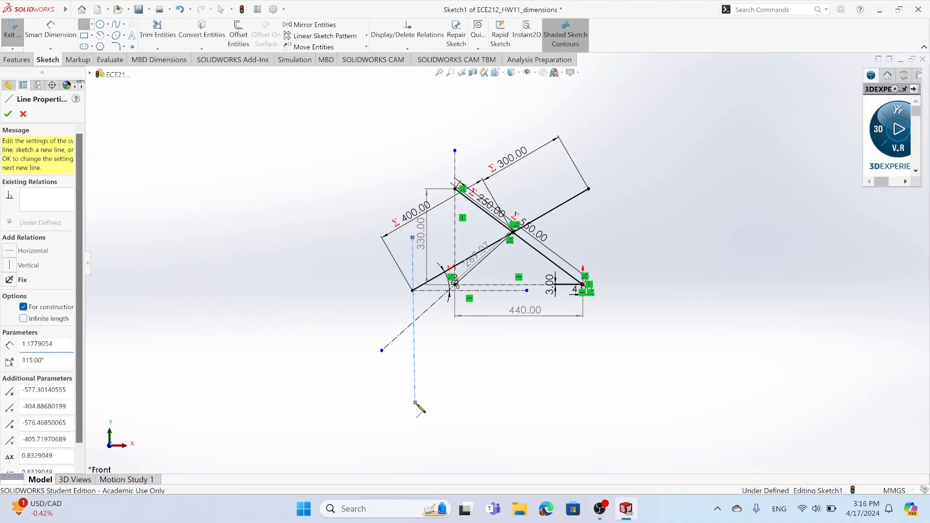
key("Escape")
Add a Coincident relation between the near-vertical centerline and the crossing line's lower endpoint
scroll(419, 275, "down", 5)
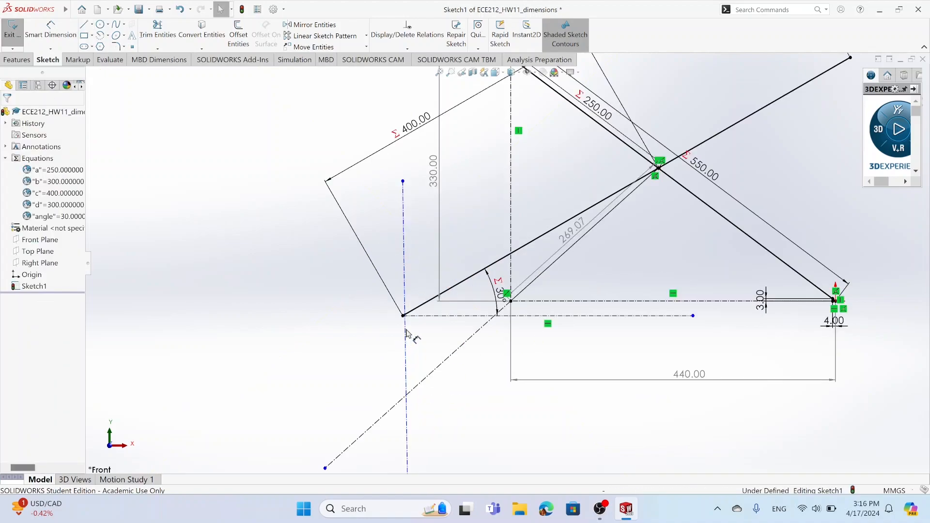
left_click(405, 323)
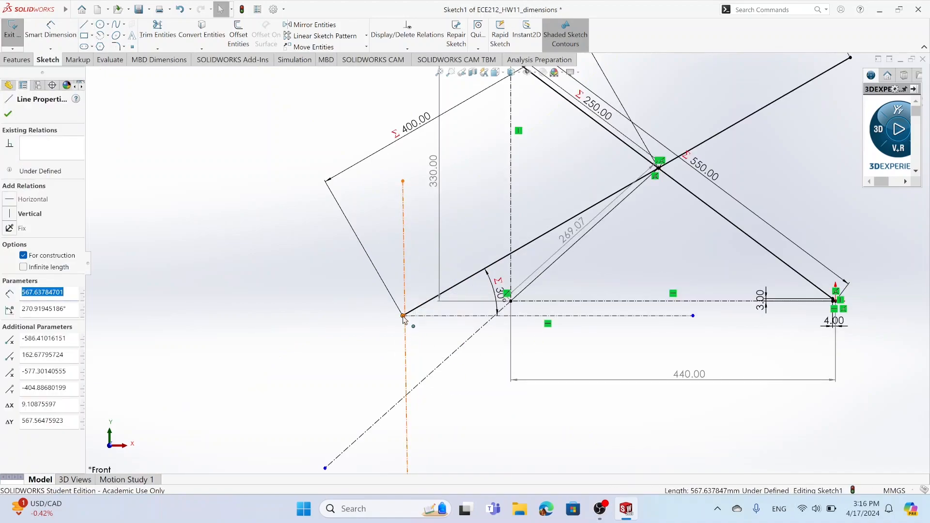
left_click(404, 317, "ctrl")
left_click(9, 258)
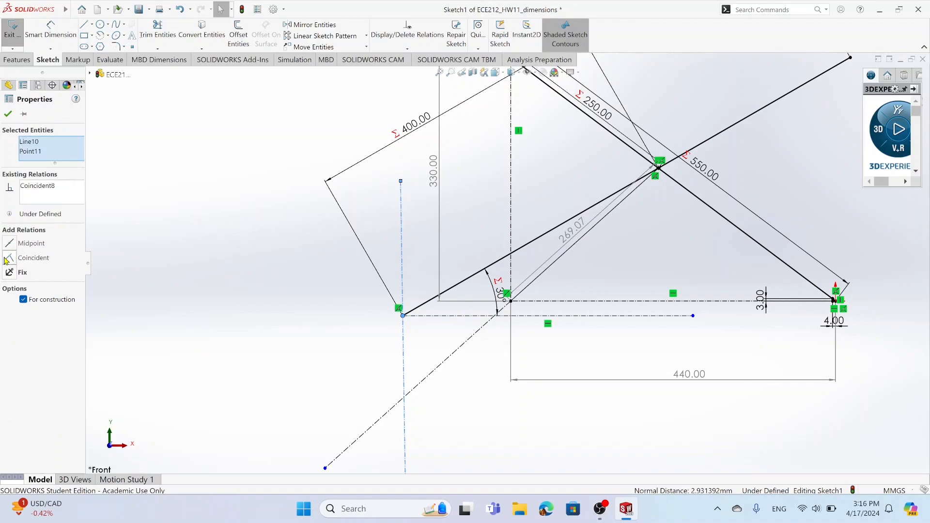
left_click(8, 115)
Add a Vertical relation to the centerline through the crossing line's lower end
left_click(401, 264)
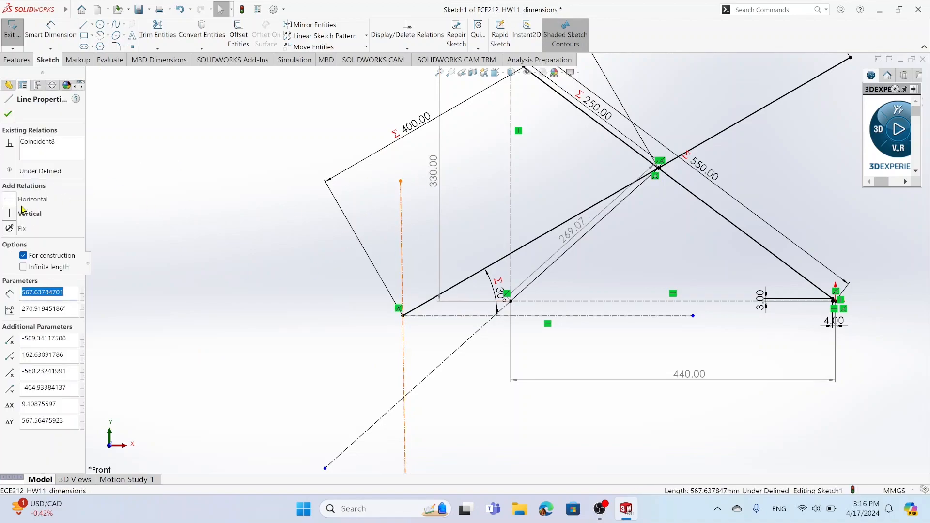
left_click(11, 217)
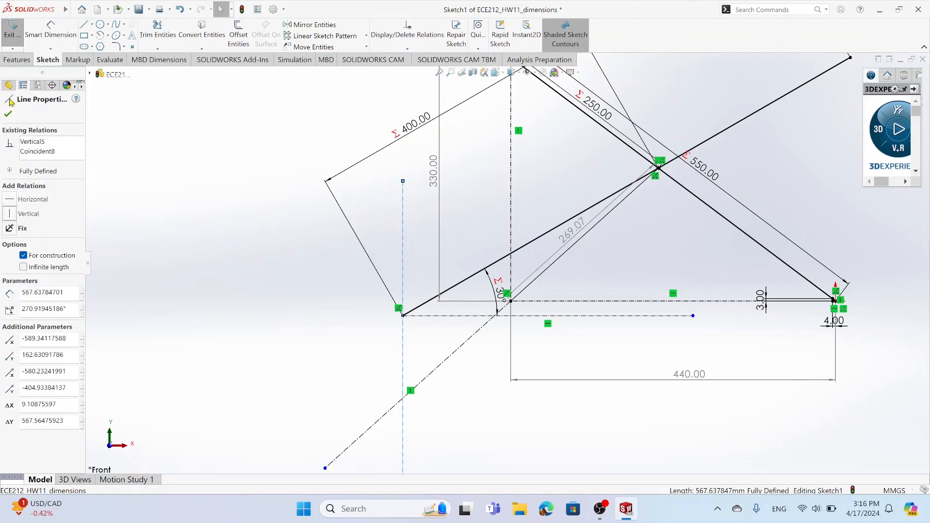
left_click(8, 115)
Merge the lower endpoints of the vertical centerline and the long diagonal centerline
scroll(453, 414, "down", 3)
scroll(382, 396, "up", 4)
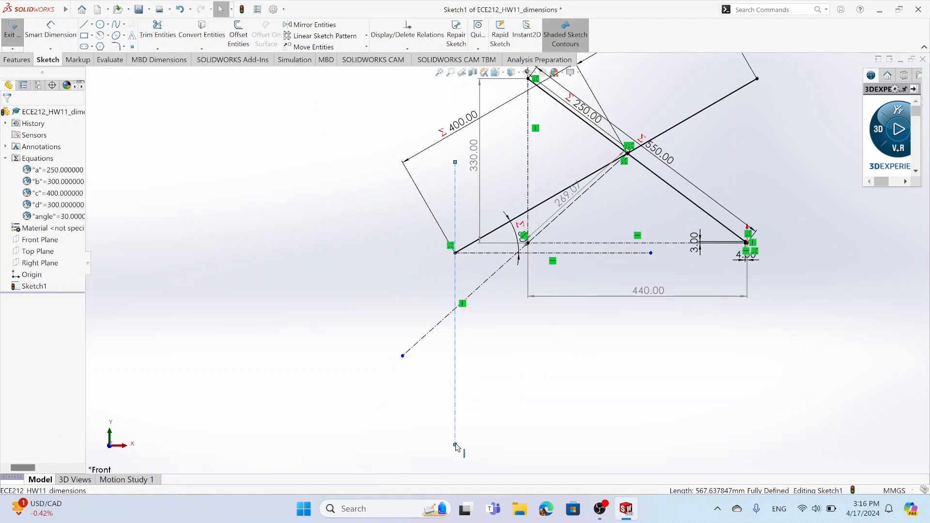
left_click(455, 444)
left_click(402, 356, "ctrl")
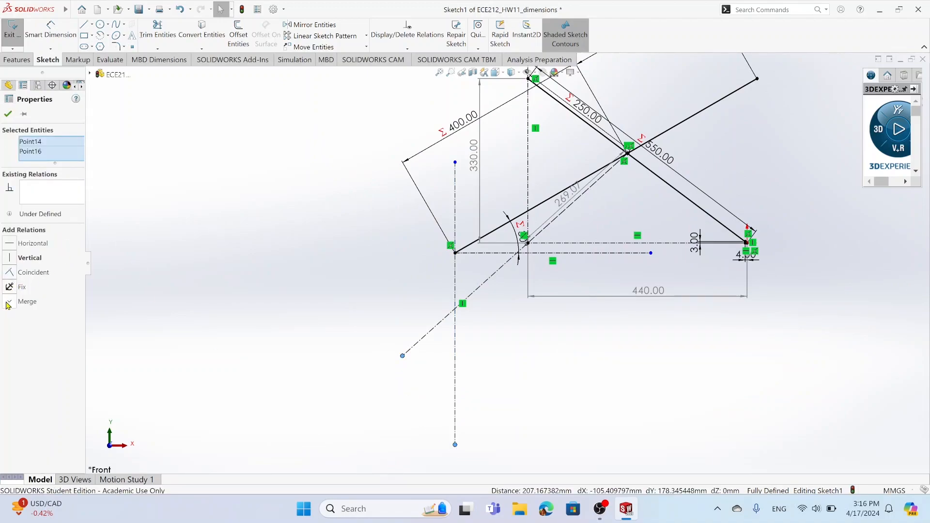
left_click(9, 303)
left_click(8, 114)
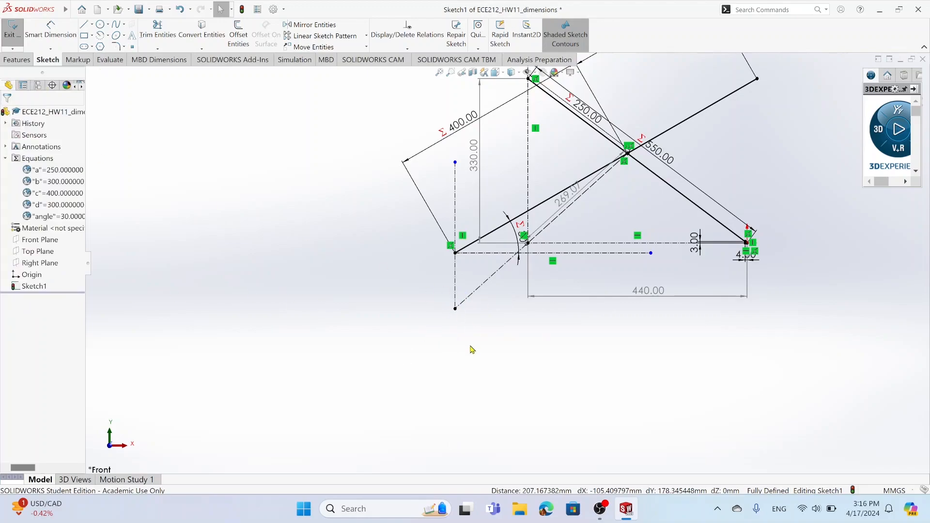
Merge the vertical centerline's upper endpoint with the crossing line's lower endpoint
scroll(604, 344, "up", 1)
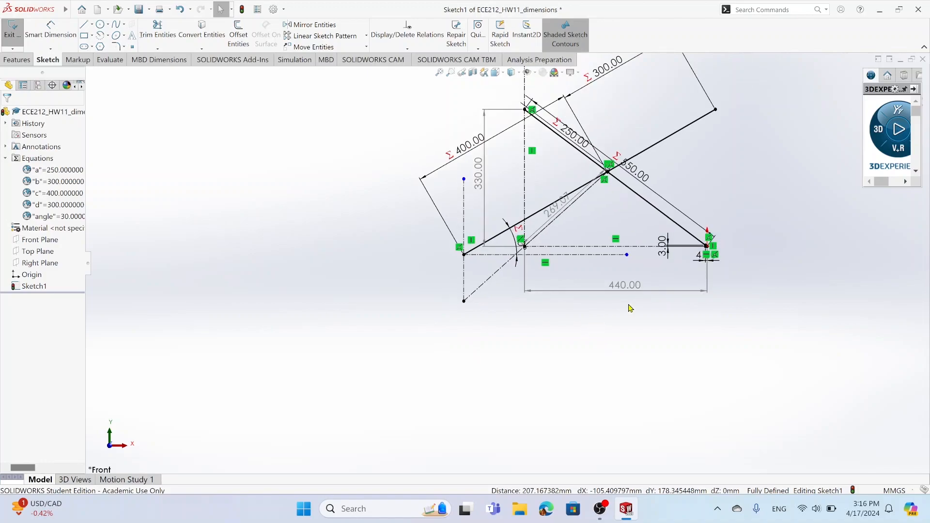
scroll(630, 308, "down", 2)
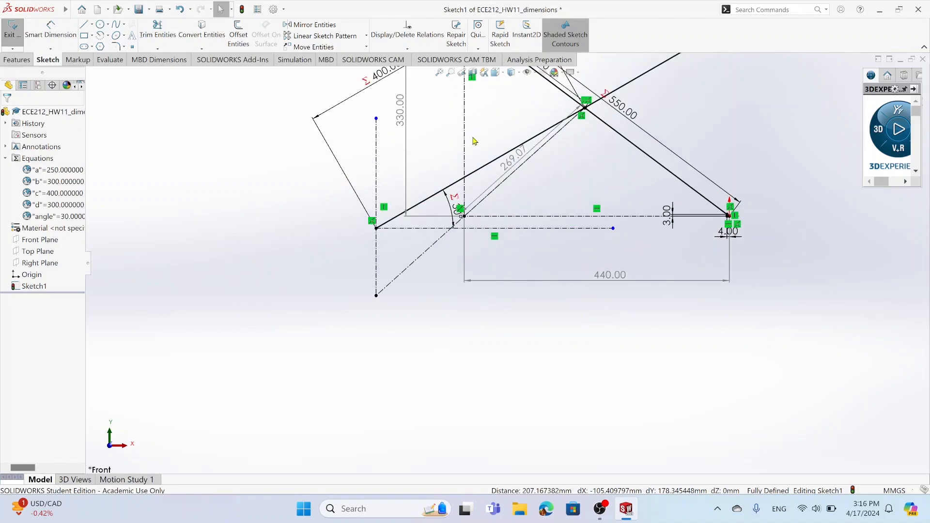
scroll(443, 159, "up", 1)
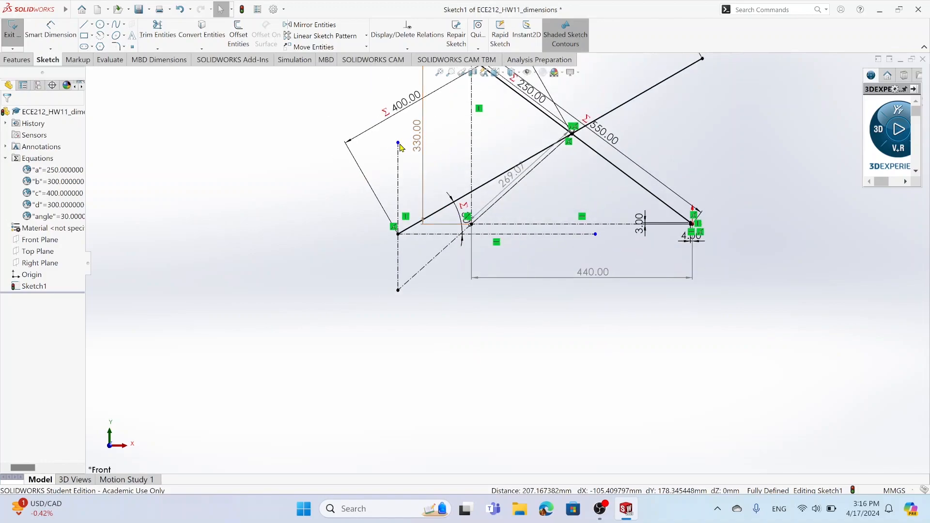
left_click(398, 144)
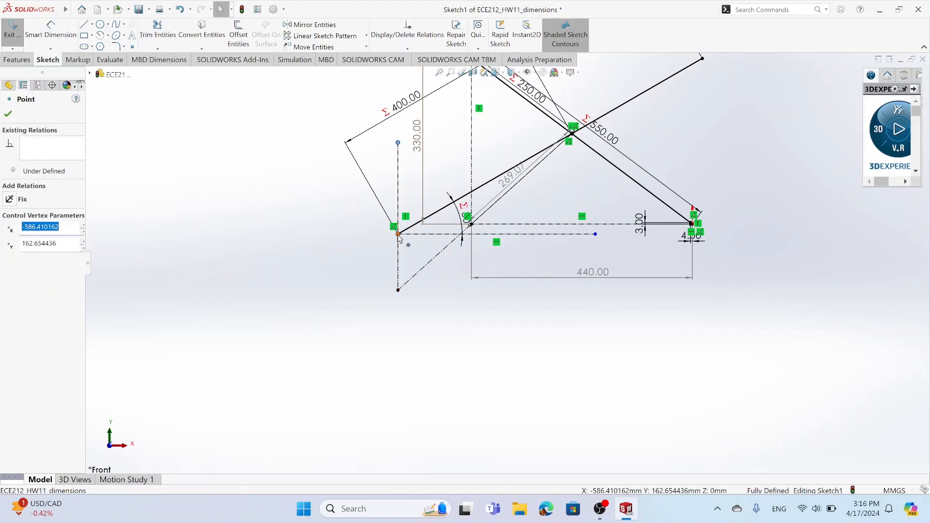
left_click(398, 234, "ctrl")
left_click(26, 257)
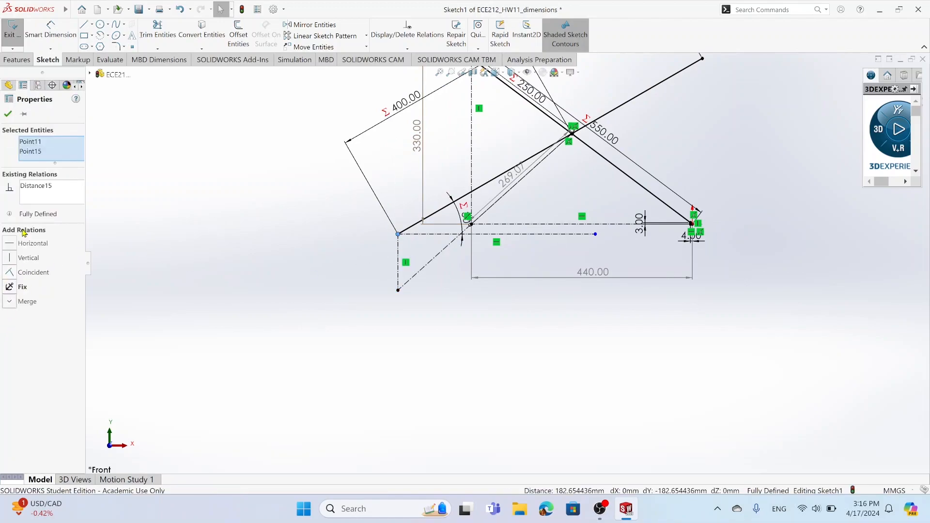
Draw a centerline from the crossing line's upper endpoint to the shared lower endpoint of the vertical and diagonal centerlines
scroll(533, 228, "down", 5)
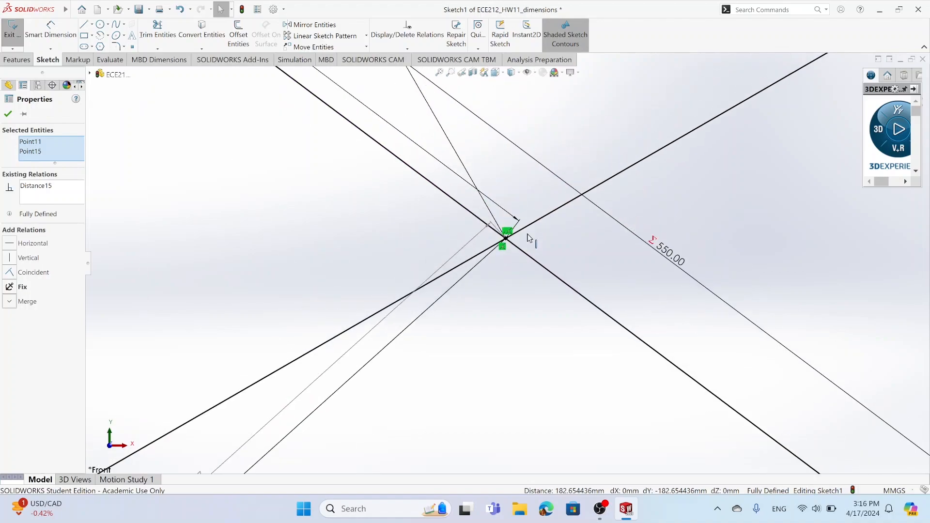
scroll(502, 287, "up", 3)
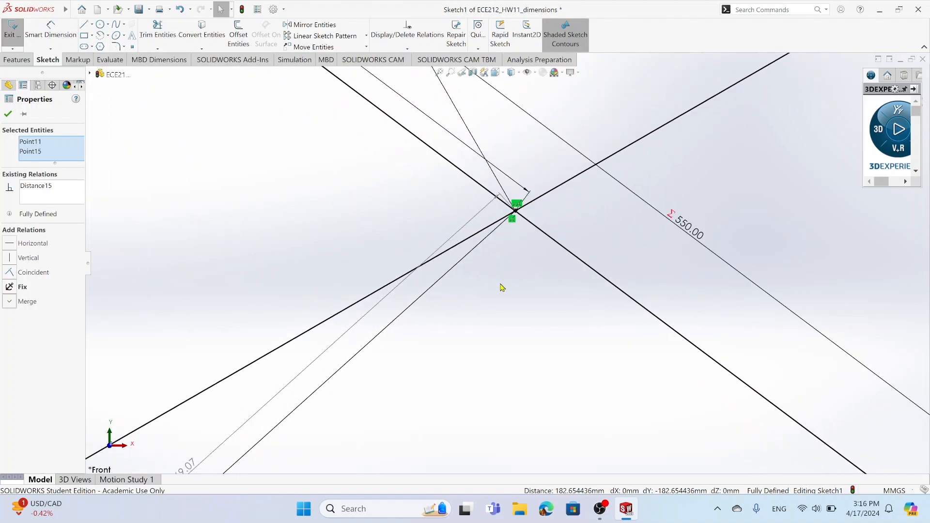
scroll(503, 288, "up", 3)
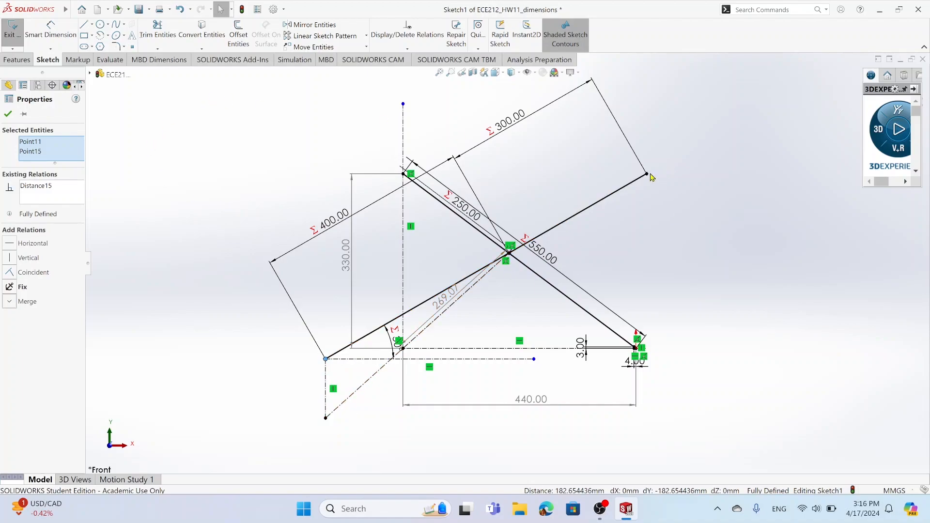
left_click(91, 24)
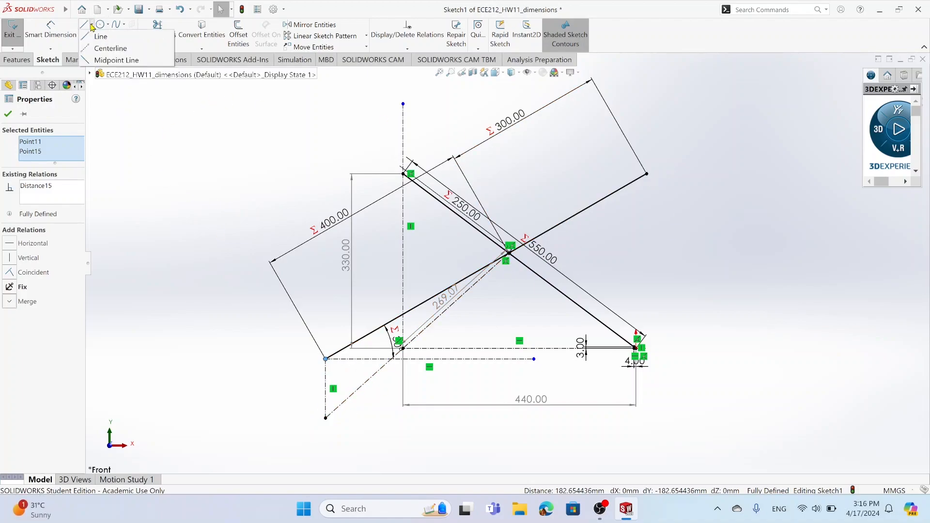
left_click(116, 45)
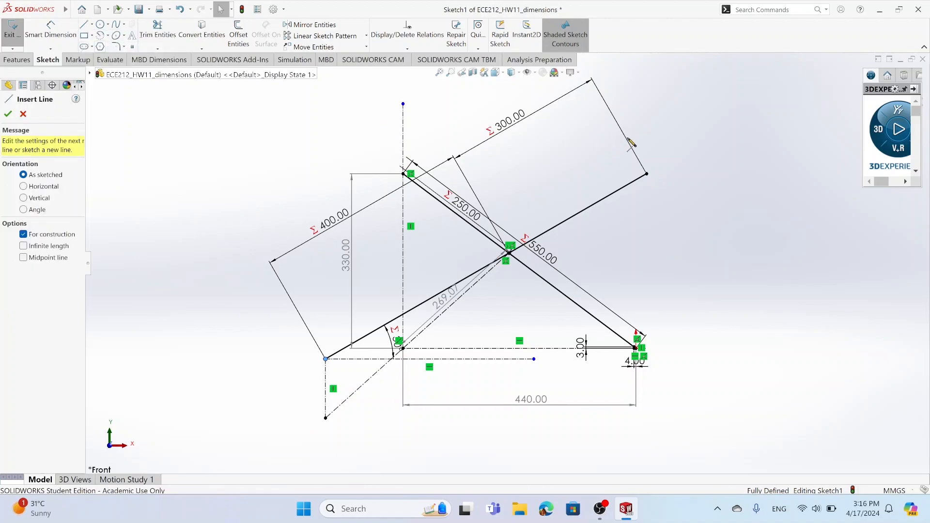
left_click(647, 174)
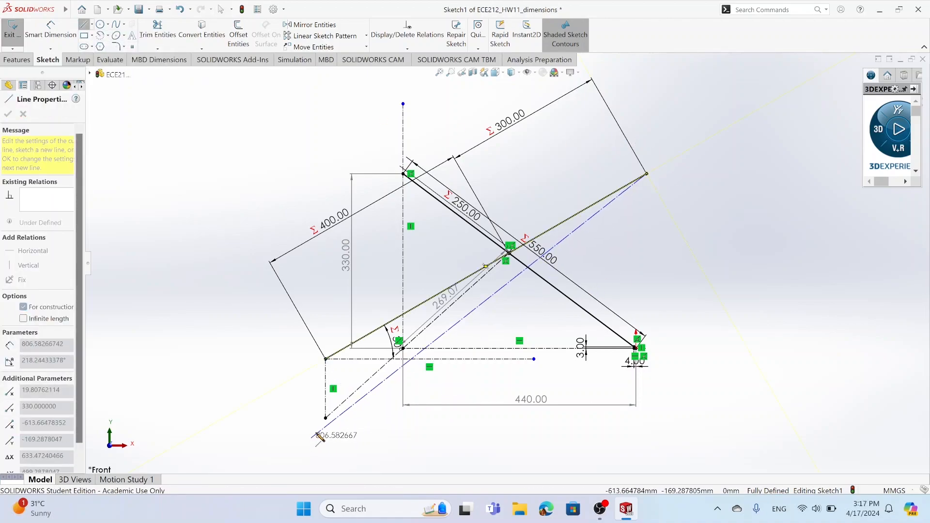
left_click(326, 417)
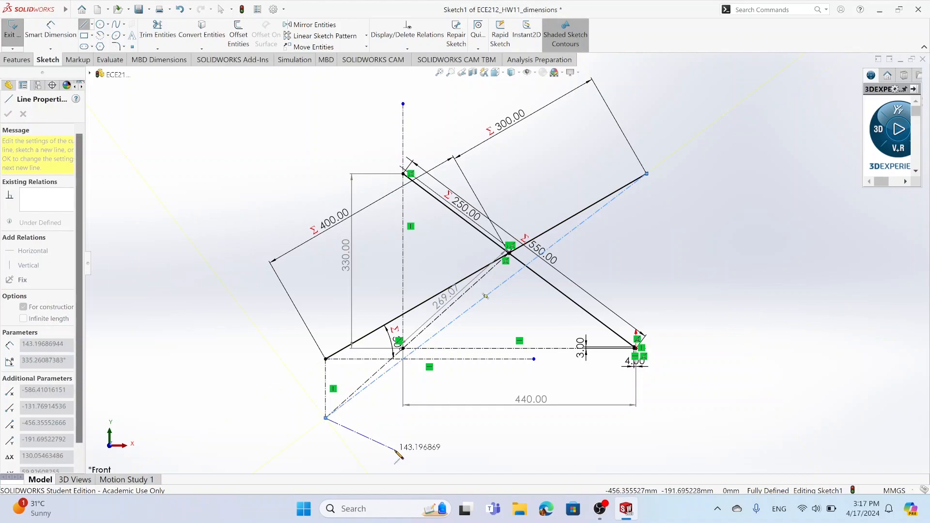
key("Escape")
key("Escape")
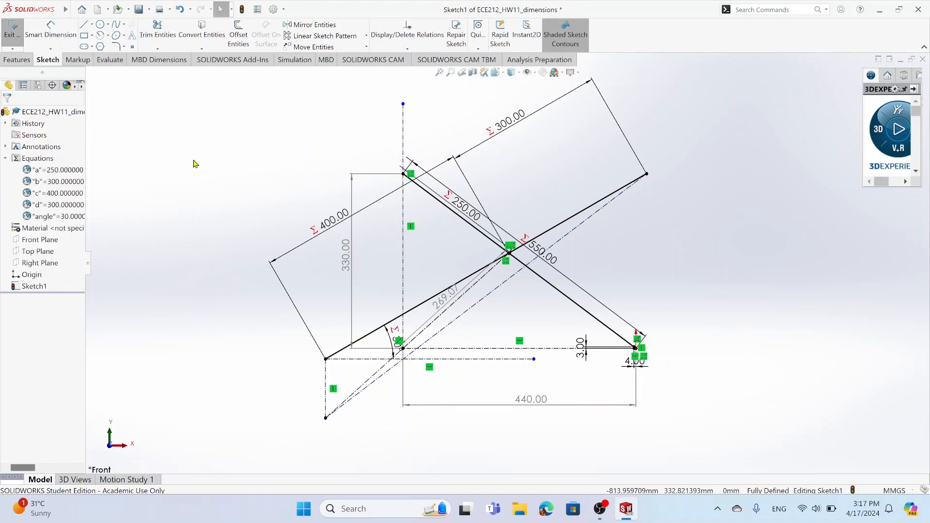
Add a driven length dimension to the short vertical centerline below the crossing line's lower end
left_click(50, 49)
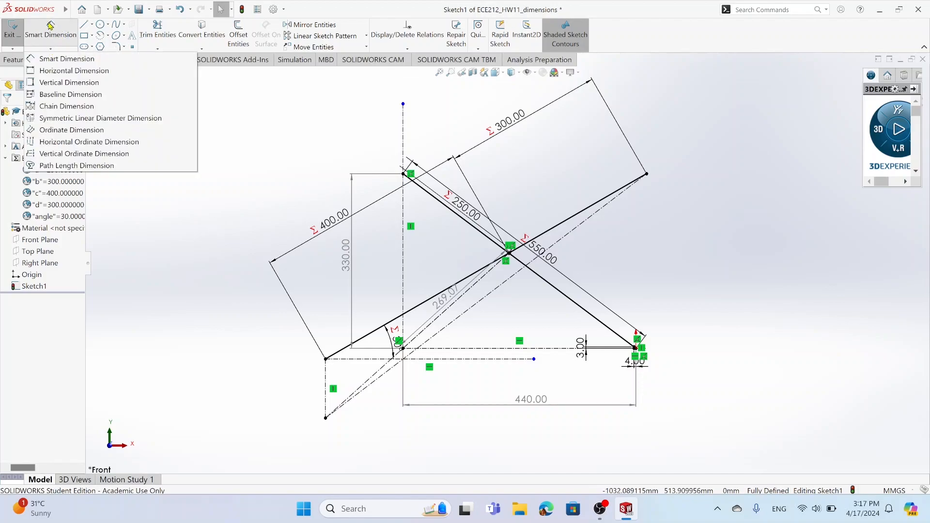
left_click(47, 29)
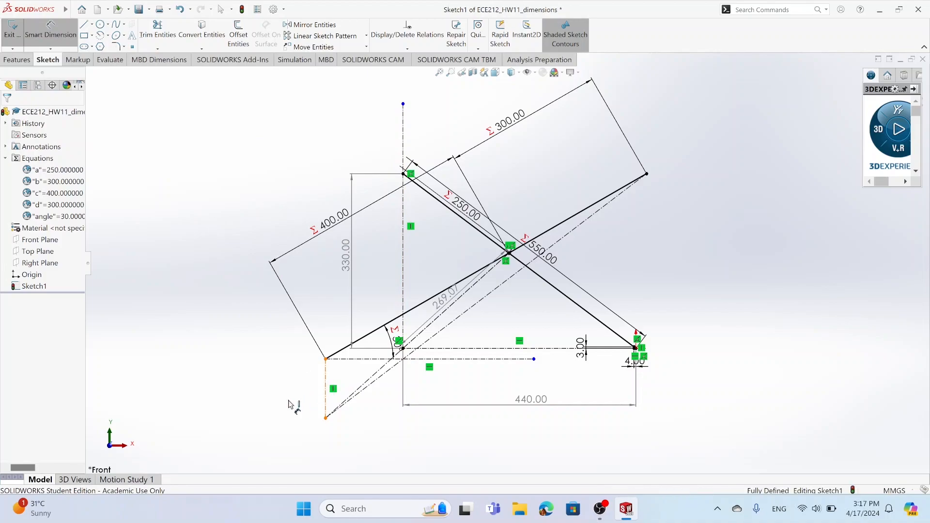
left_click(326, 388)
left_click(289, 393)
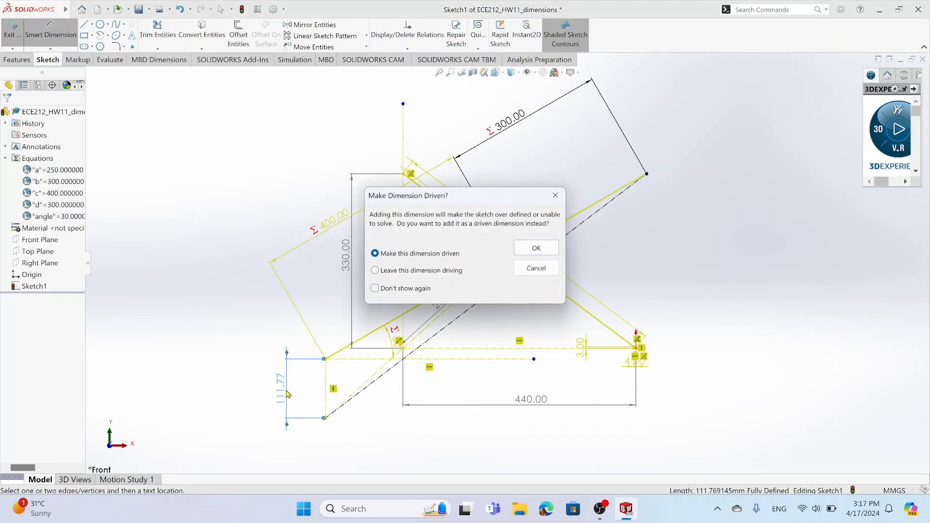
left_click(531, 250)
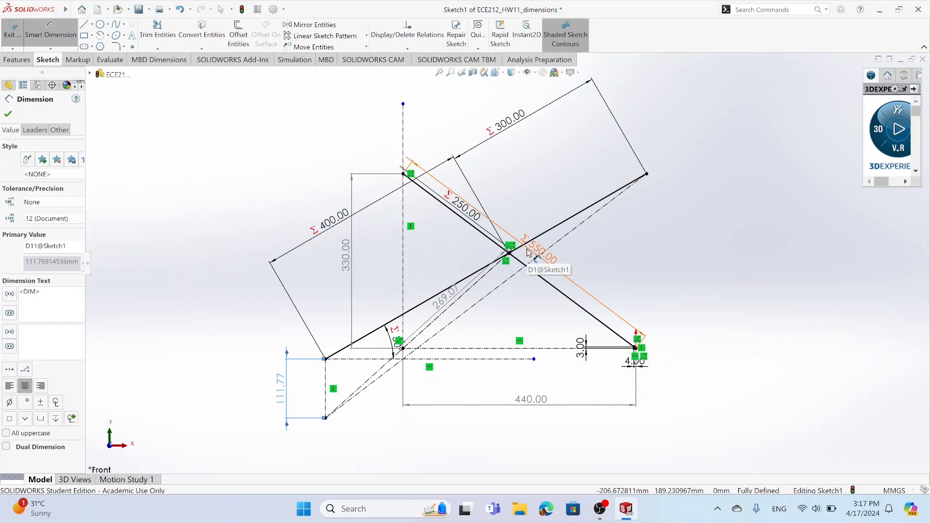
Add a driven aligned dimension to the centerline running from the crossing point to the shared lower endpoint
left_click(443, 317)
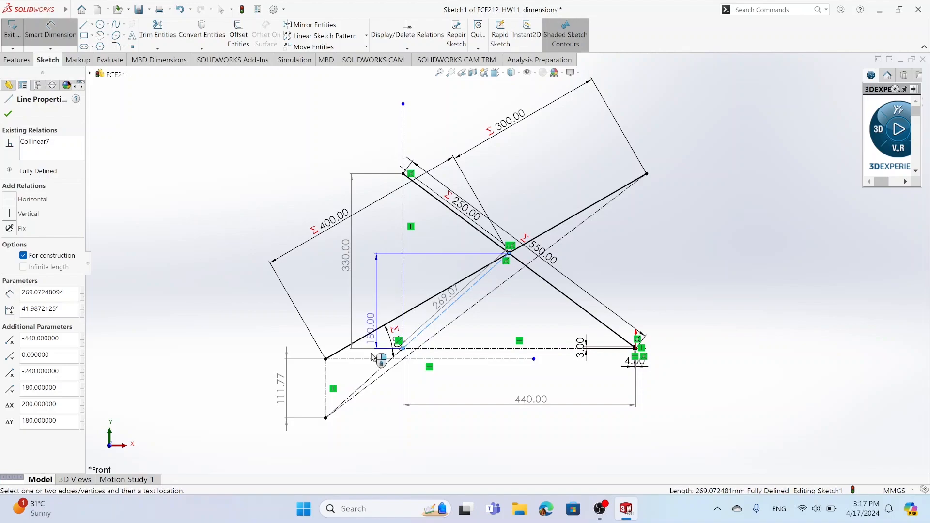
key("Escape")
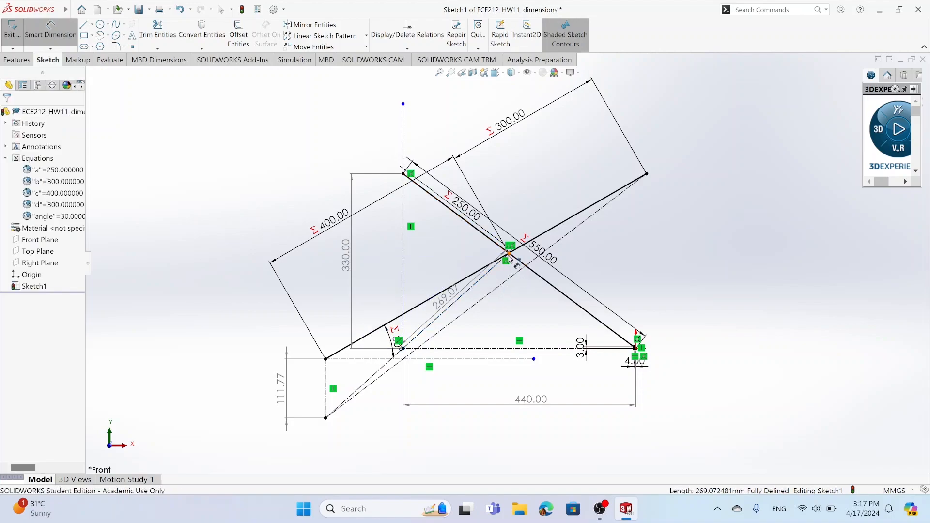
left_click(360, 356)
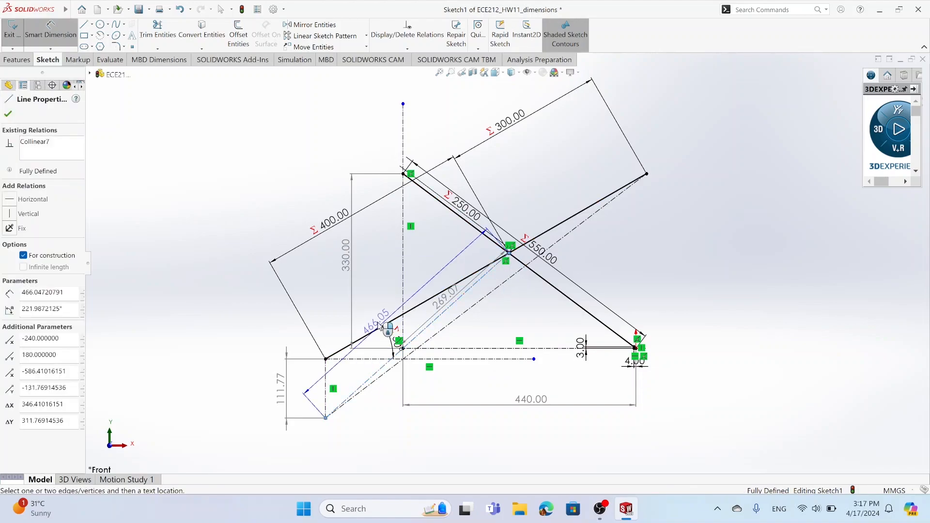
left_click(368, 319)
left_click(520, 247)
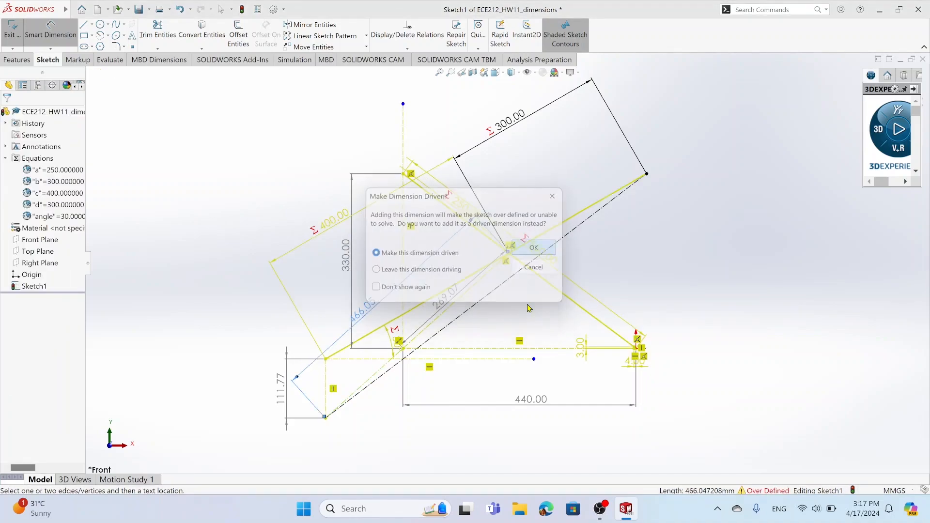
Add a driven length dimension to the long centerline between the crossing line's upper endpoint and the shared lower endpoint, and save the part
left_click(477, 304)
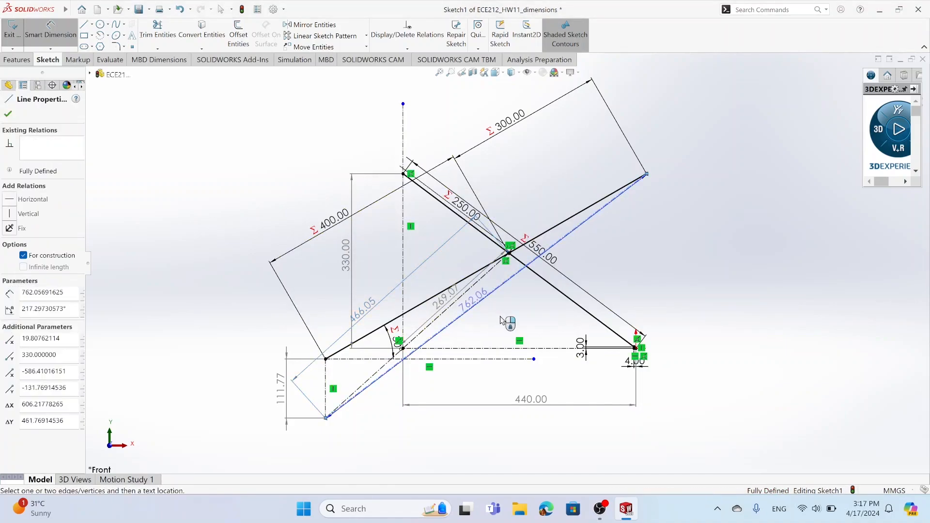
left_click(500, 314)
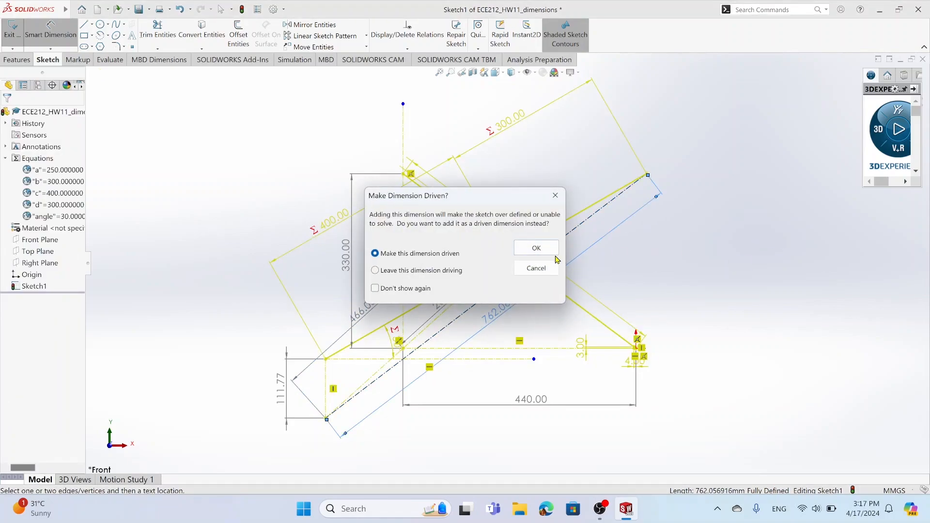
left_click(537, 247)
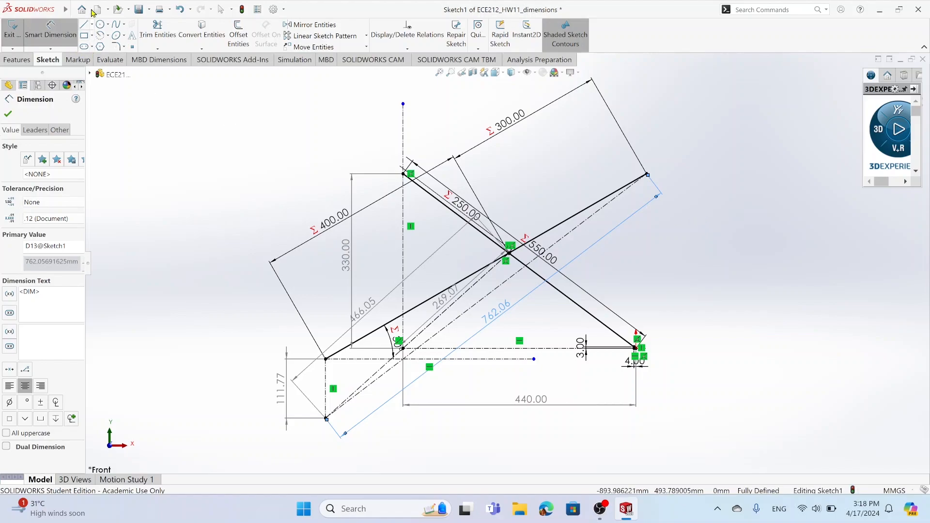
left_click(139, 9)
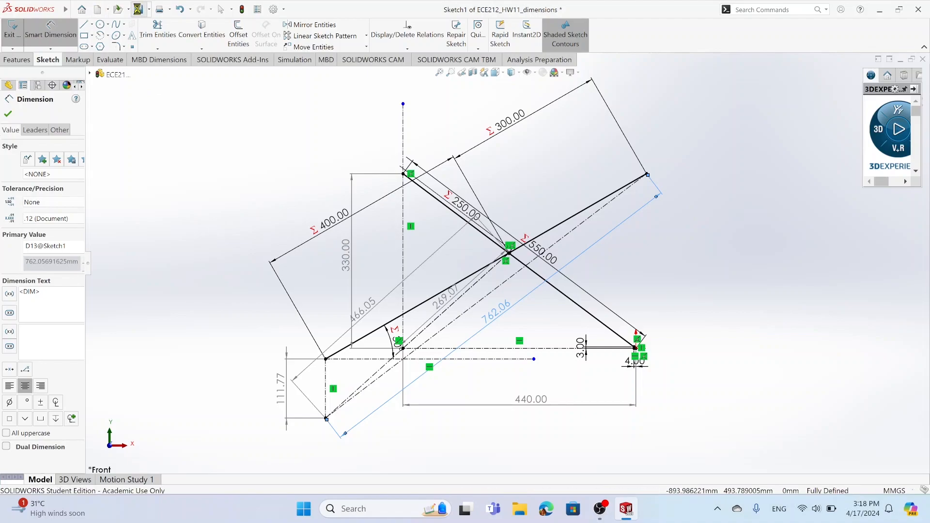
left_click(8, 115)
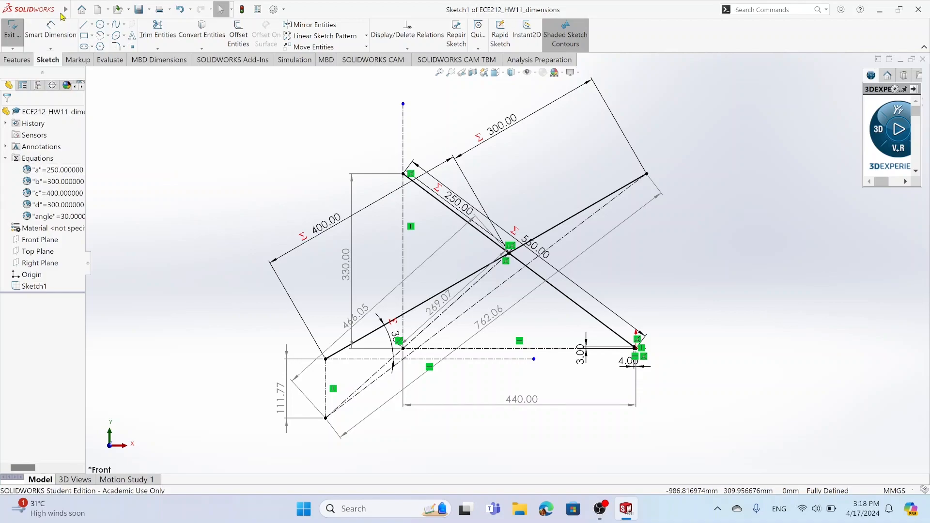
Open the equations manager and set global variable "a" to 225
left_click(51, 170)
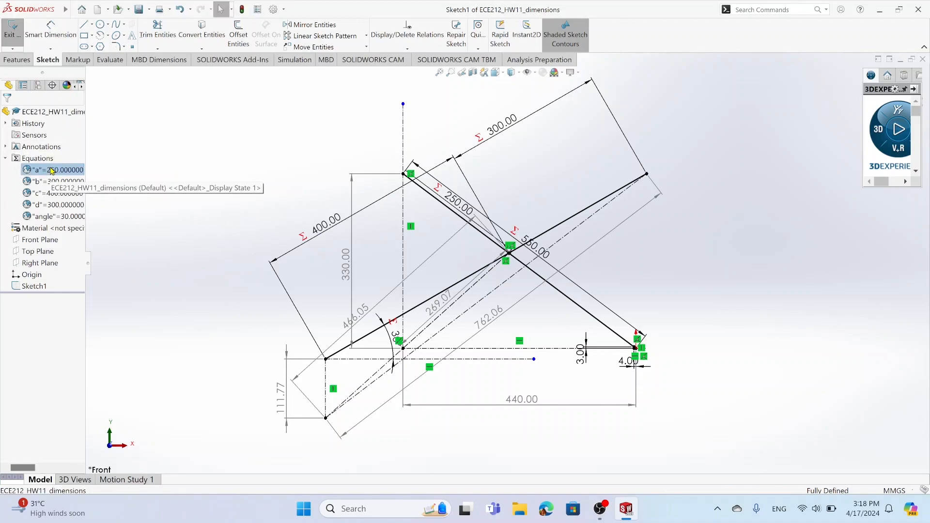
right_click(52, 171)
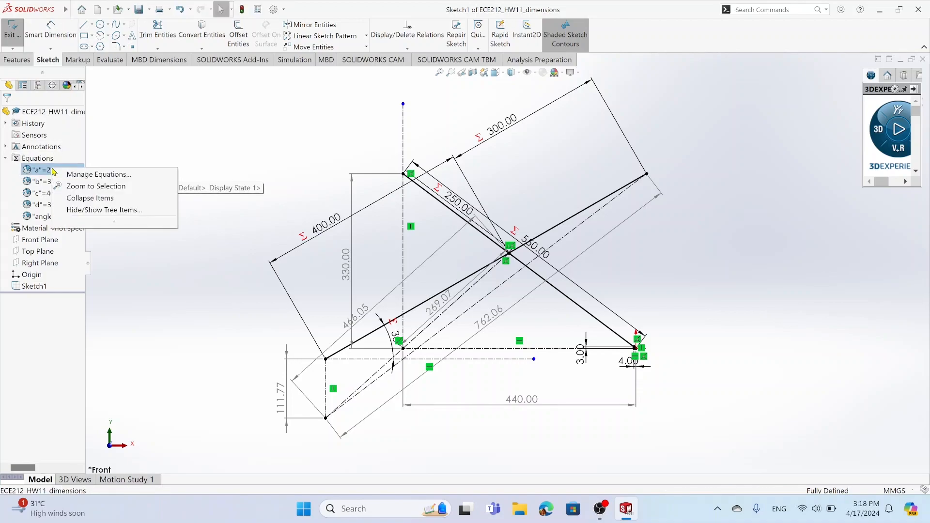
left_click(92, 176)
left_click(166, 76)
key("BackSpace")
key("BackSpace")
type("25")
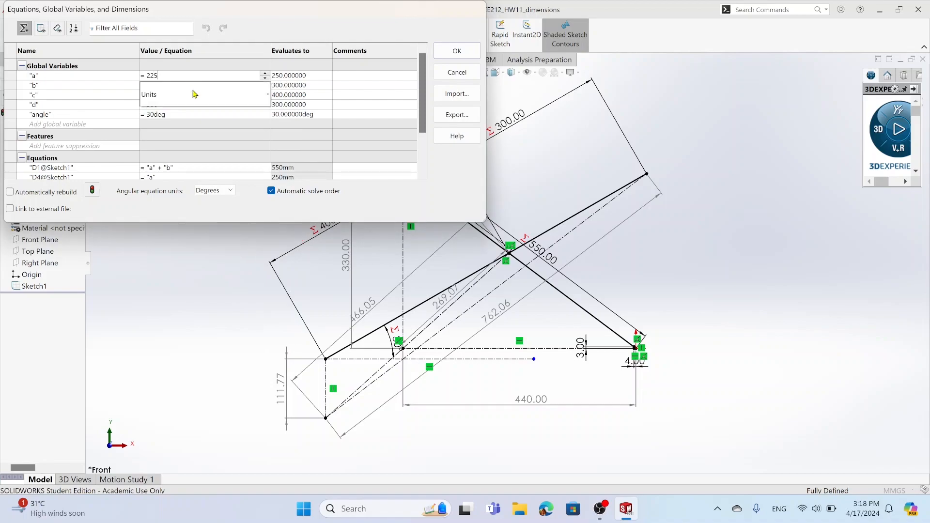
Set the global variable "angle" to 25 degrees and apply the equation changes to the sketch
left_click(176, 114)
double_click(176, 114)
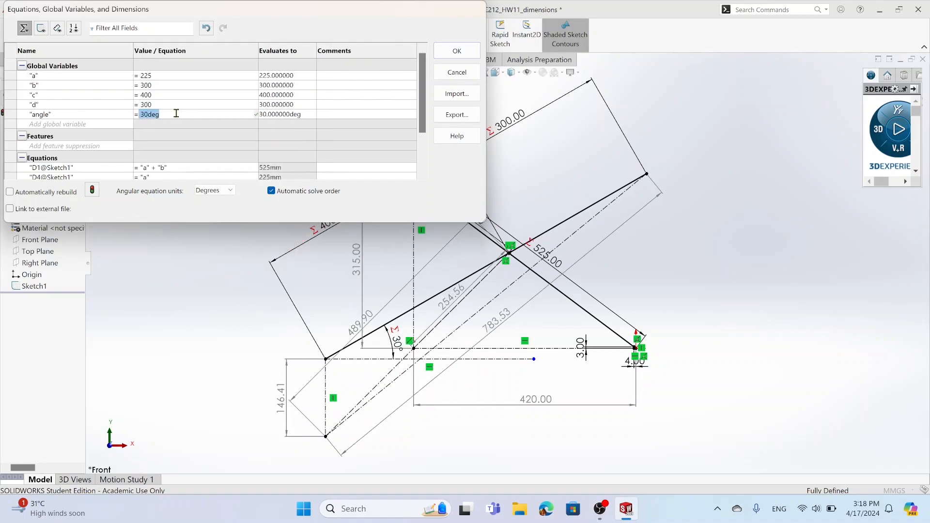
type("25")
key("Return")
left_click(462, 52)
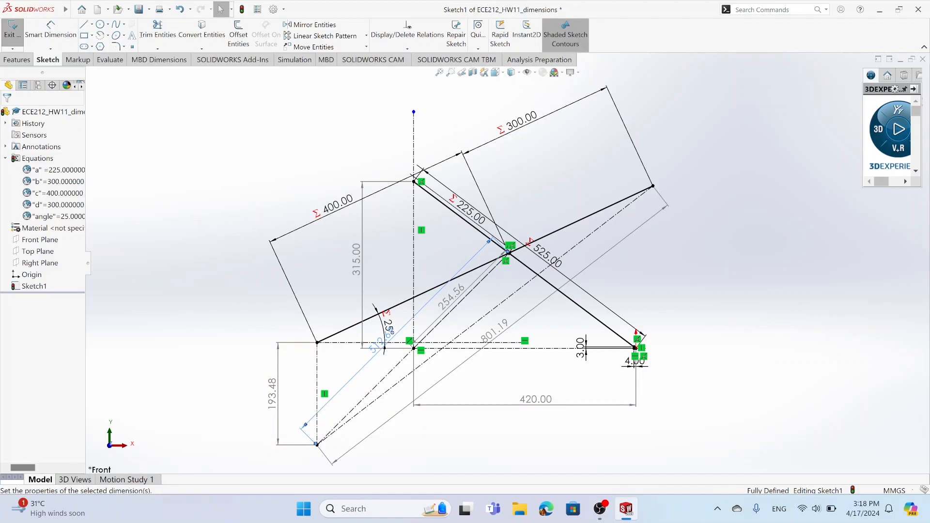
left_click(381, 344)
left_click(701, 273)
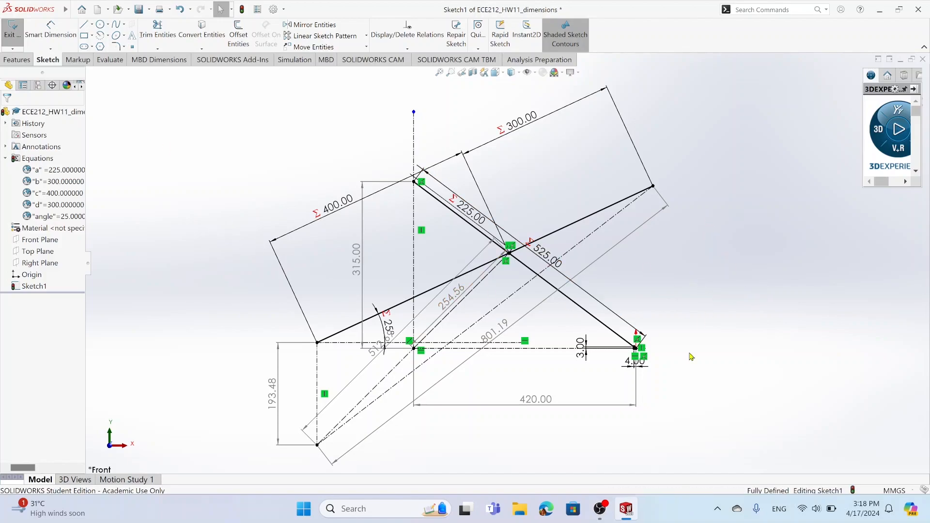
mouse_move(603, 515)
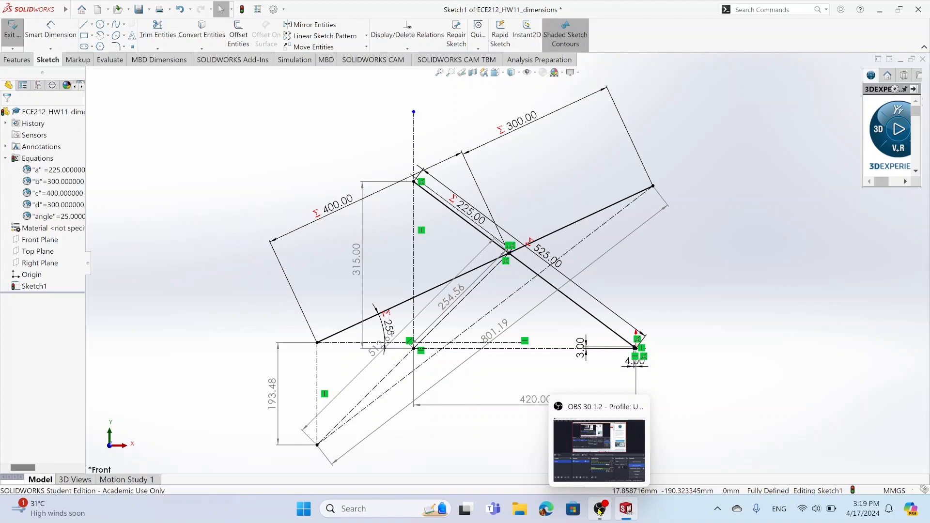
left_click(599, 451)
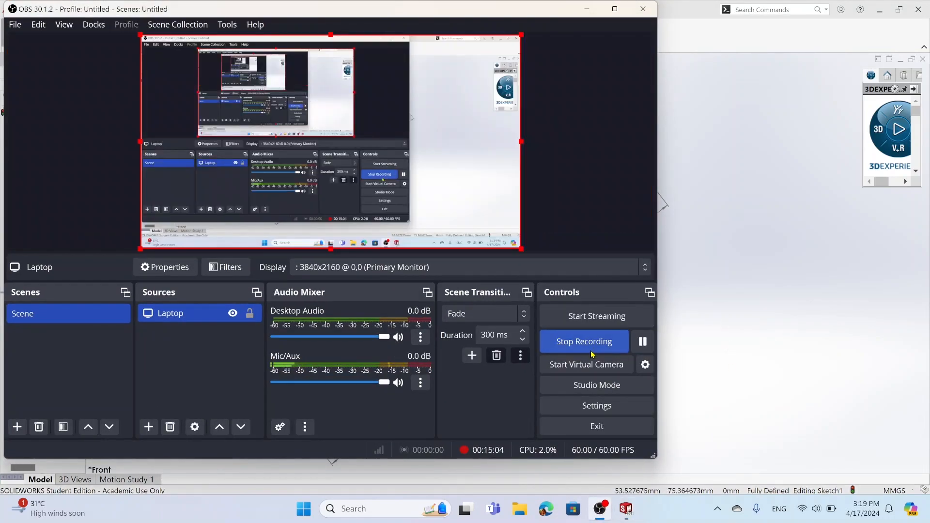